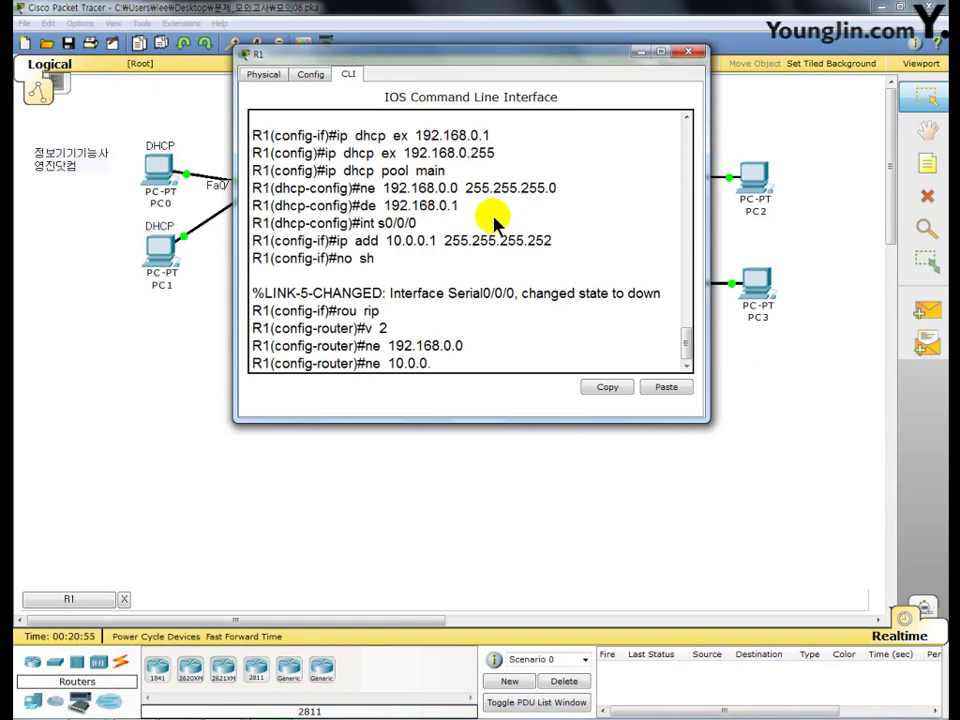
Finish R1's RIP configuration: advertise network 10.0.0.0, disable auto-summary, and make interface f0/1 passive
key("Return")
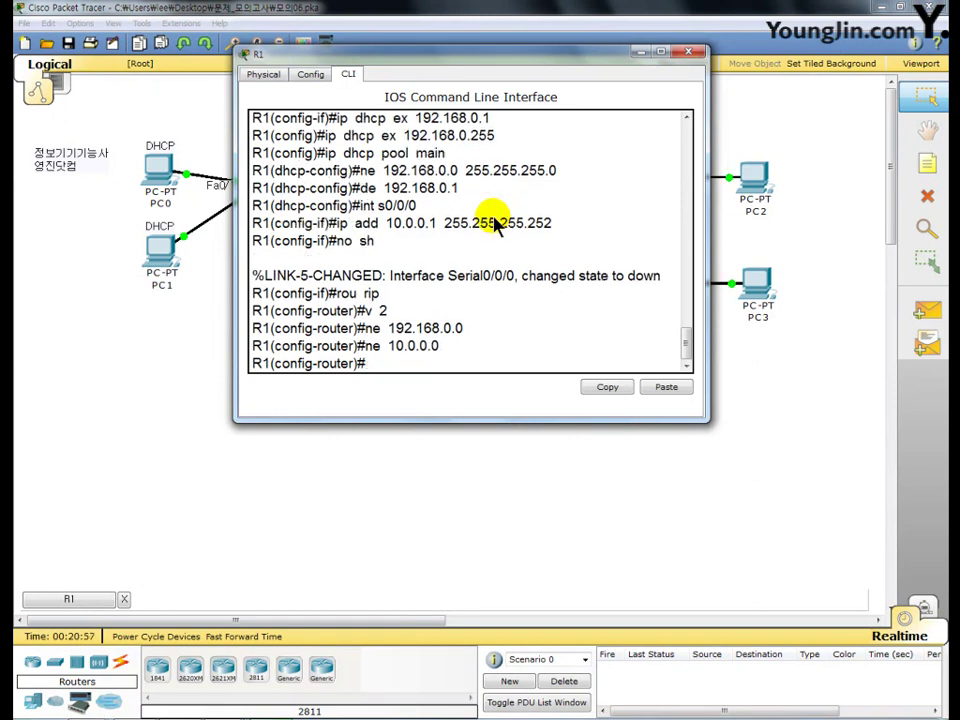
type("no au")
key("Return")
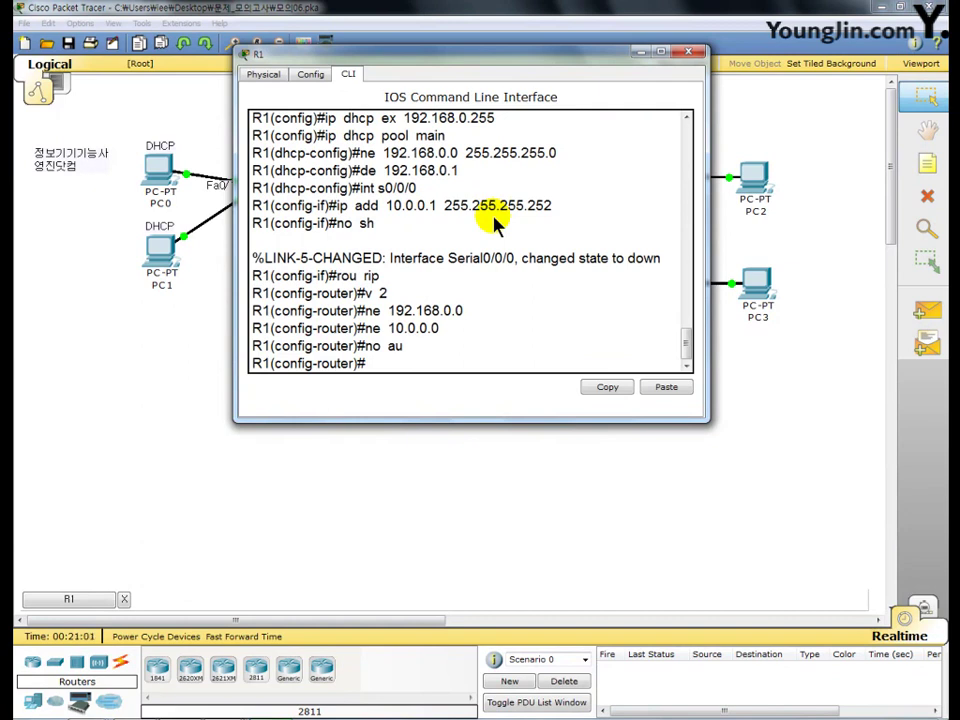
type("pass f0/1")
key("Return")
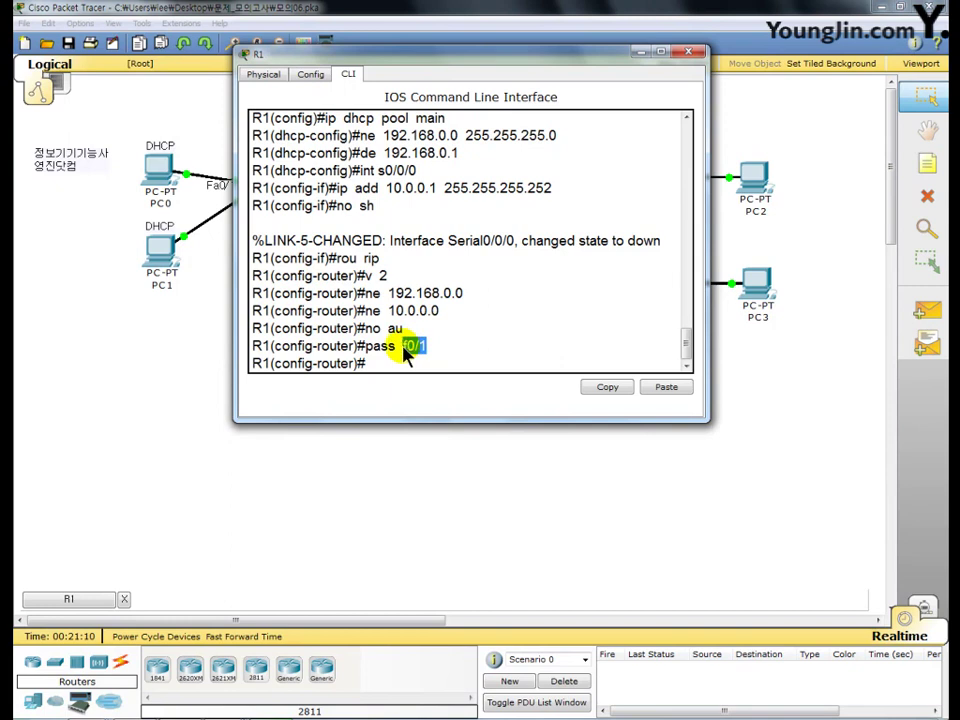
left_click(410, 347)
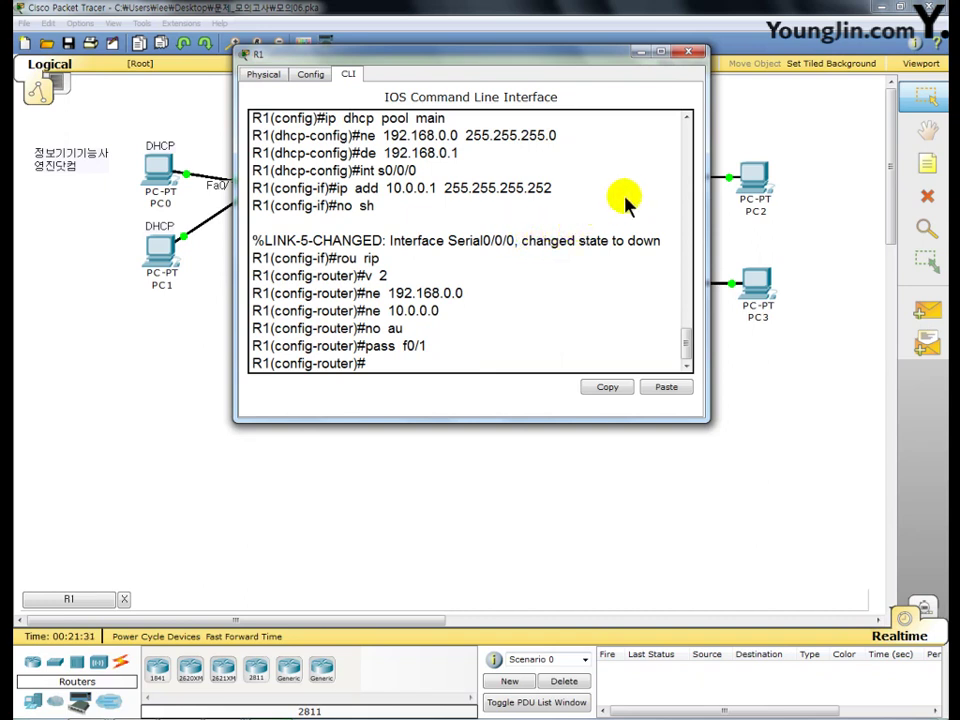
left_click(688, 52)
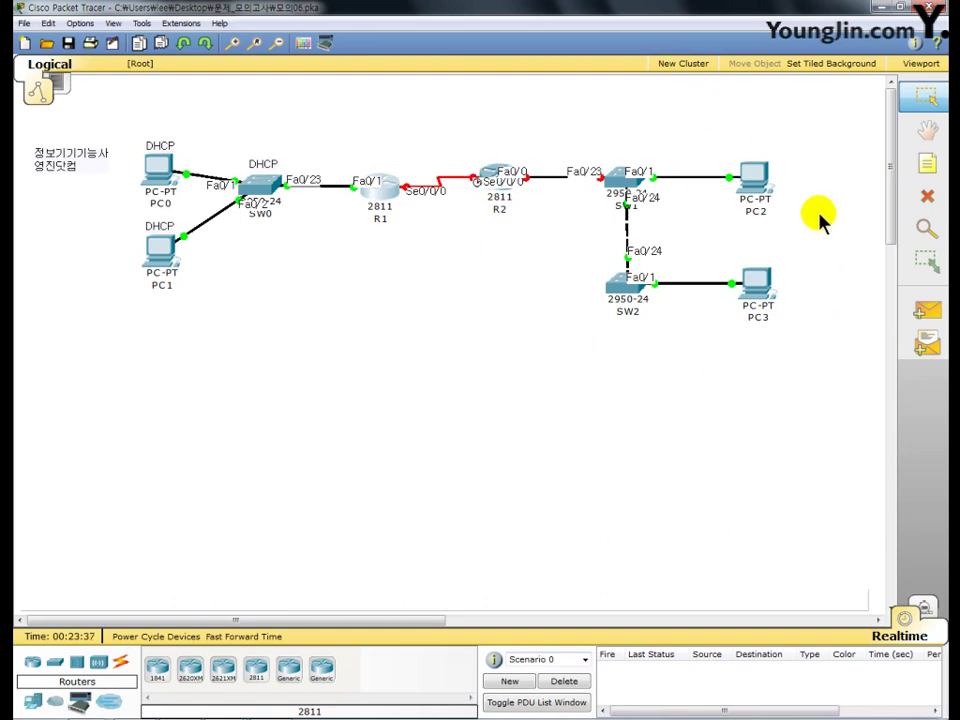
Set PC2's static IP address to 172.30.0.1 in its IP configuration
left_click(757, 186)
left_click_drag(364, 124, 456, 39)
left_click(335, 57)
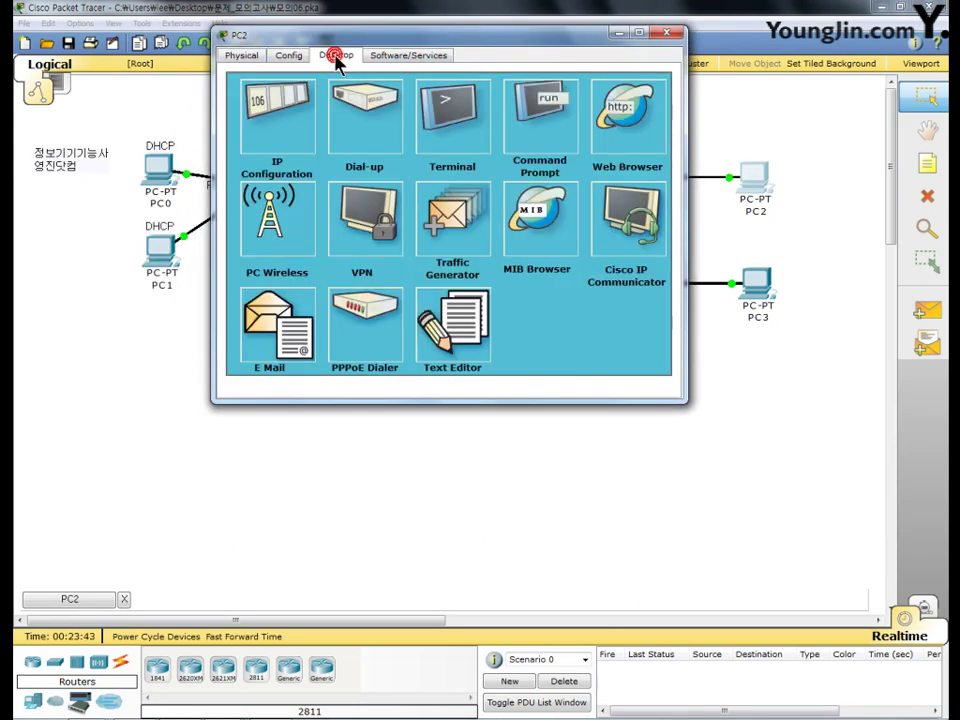
left_click(276, 125)
left_click(390, 187)
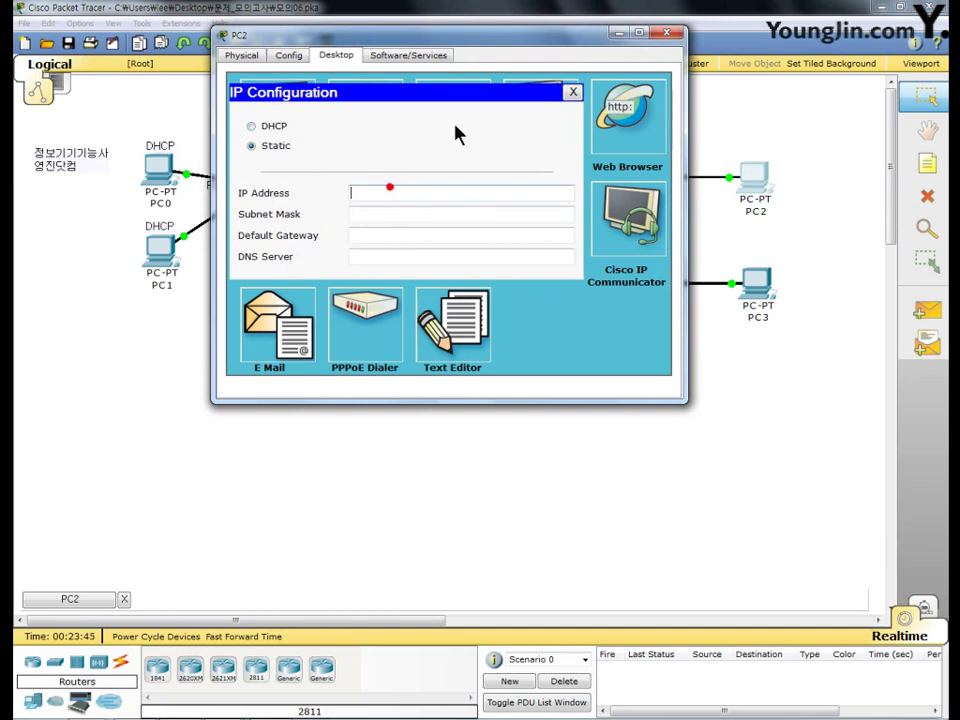
type("1")
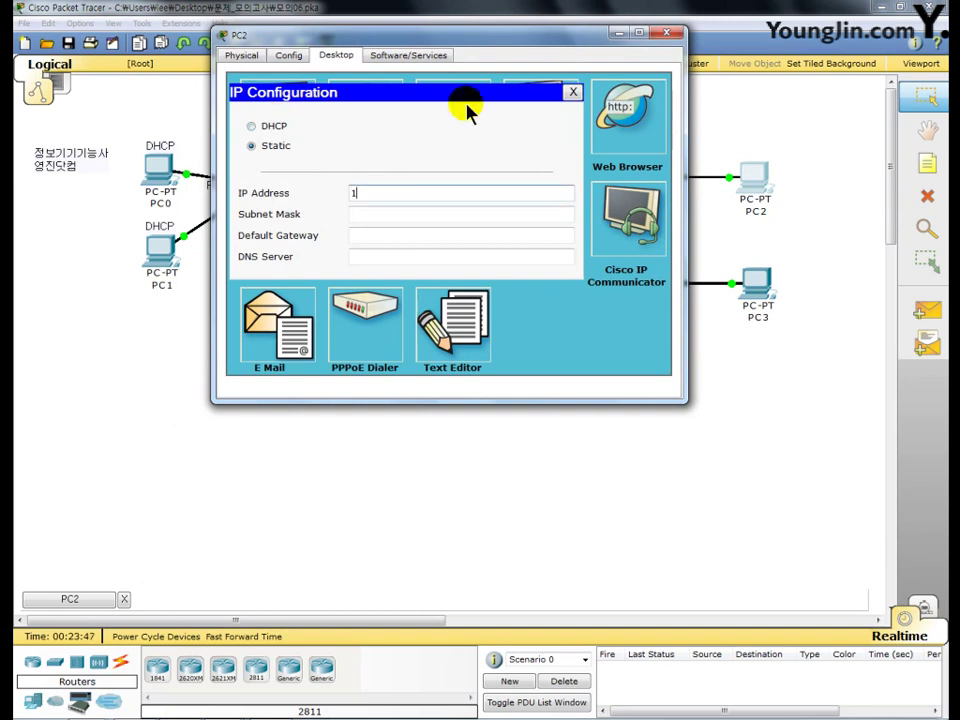
type("72.30.0.1")
key("Tab")
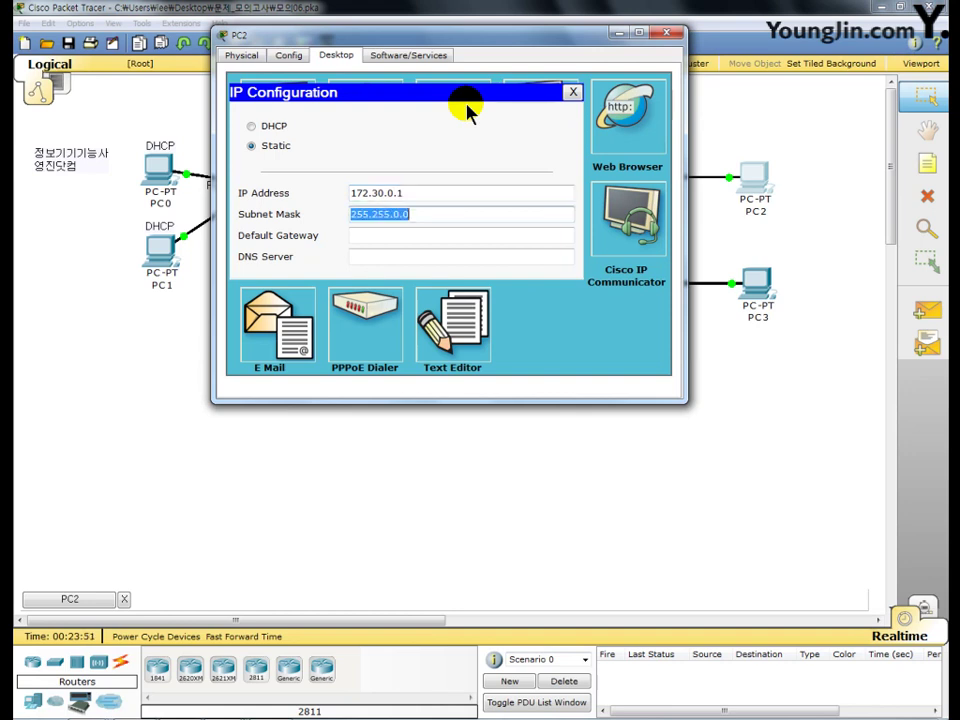
Set PC2's subnet mask to 255.255.255.0 and its default gateway to 172.30.0.254
type("25")
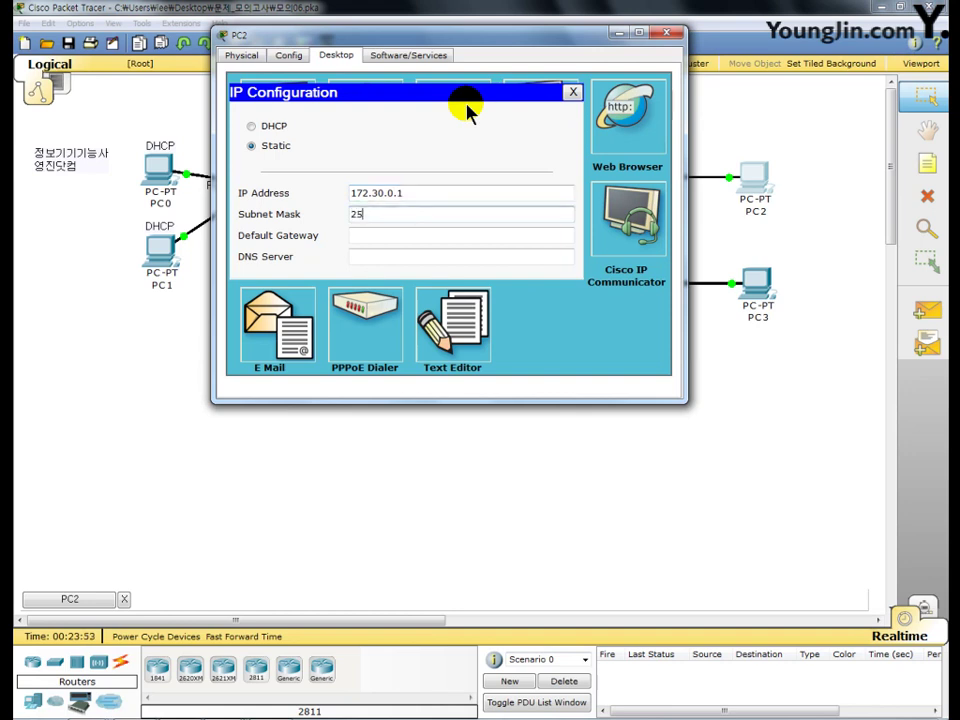
type("5.255.255.0")
key("Tab")
type("17")
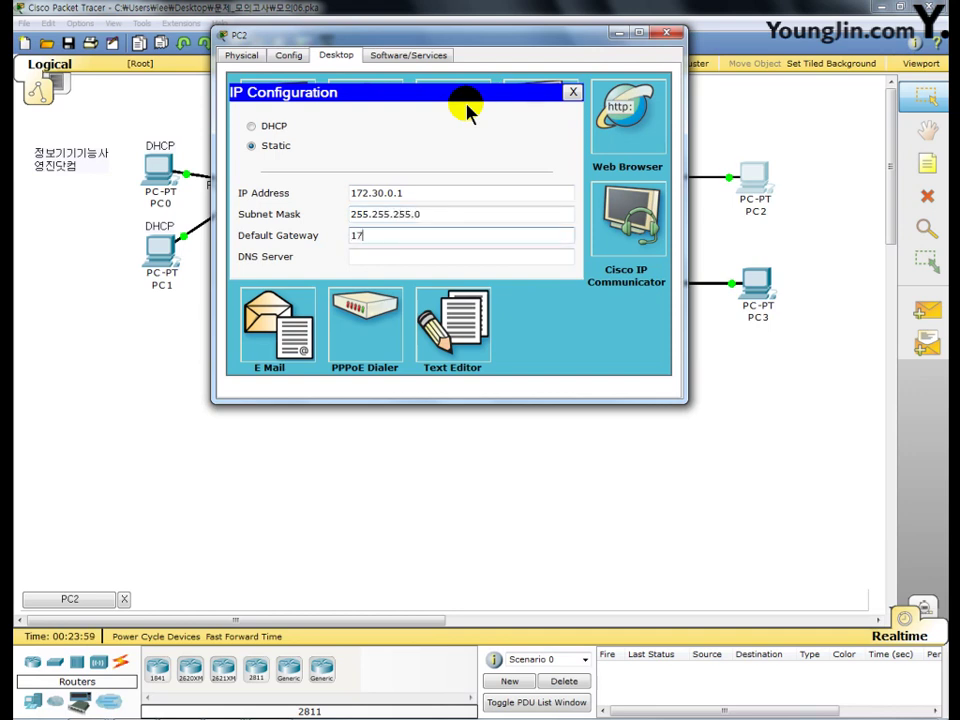
type("2.30.0.254")
left_click(668, 35)
Set PC3's static IP address to 172.31.0.1 in its IP configuration
left_click(748, 284)
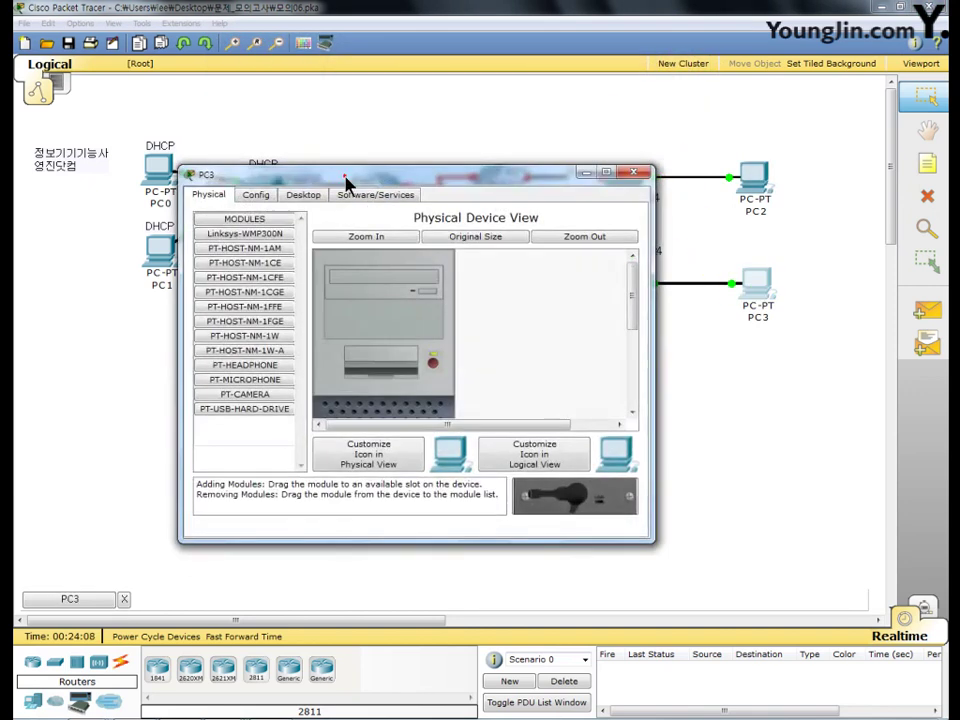
left_click_drag(340, 181, 426, 27)
left_click(381, 45)
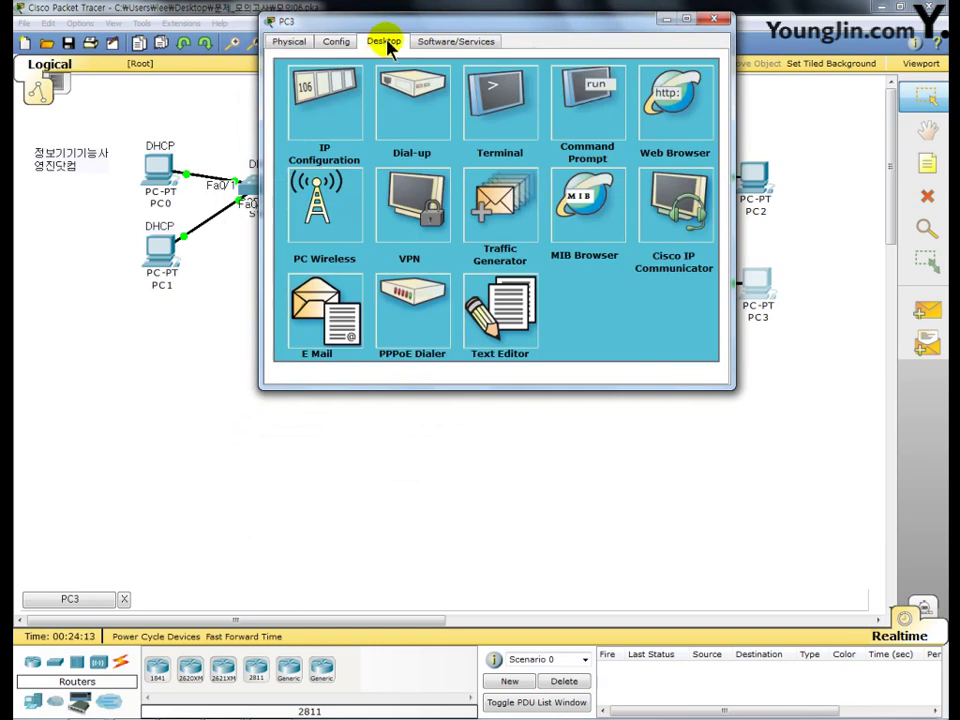
left_click(339, 84)
left_click(418, 177)
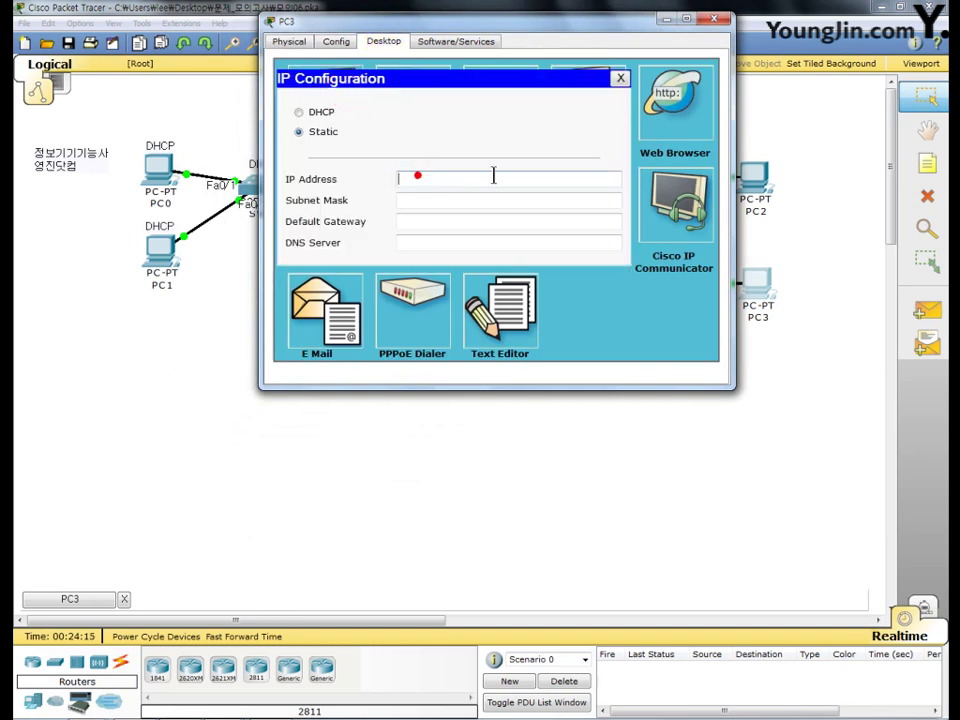
type("172.3")
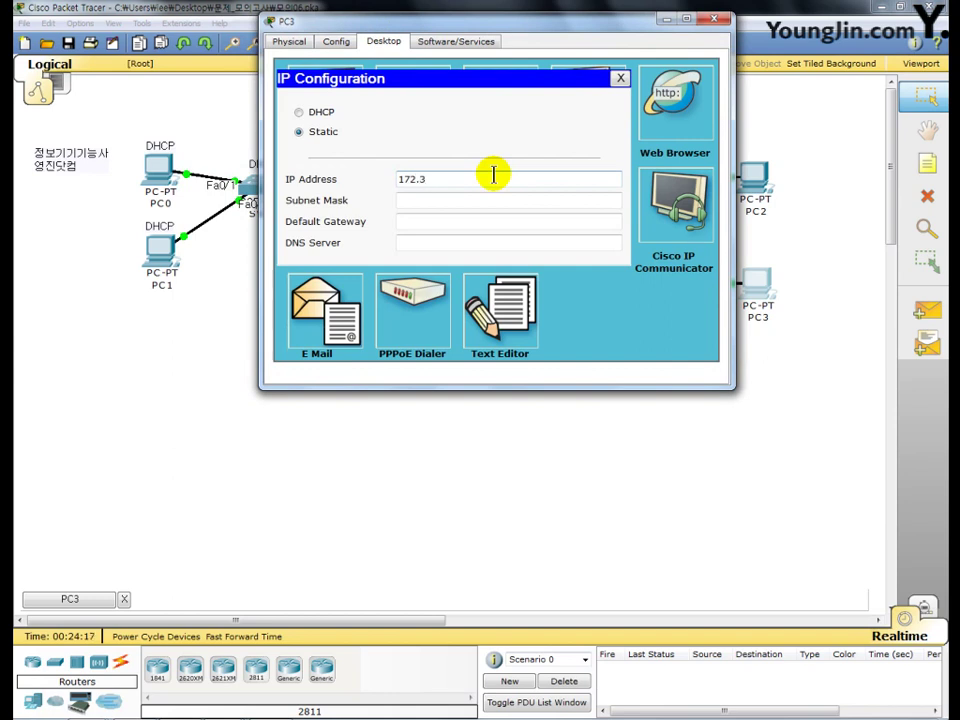
type("1.0.1")
key("Tab")
Set PC3's subnet mask to 255.255.255.0 and its default gateway to 172.31.0.254
type("25")
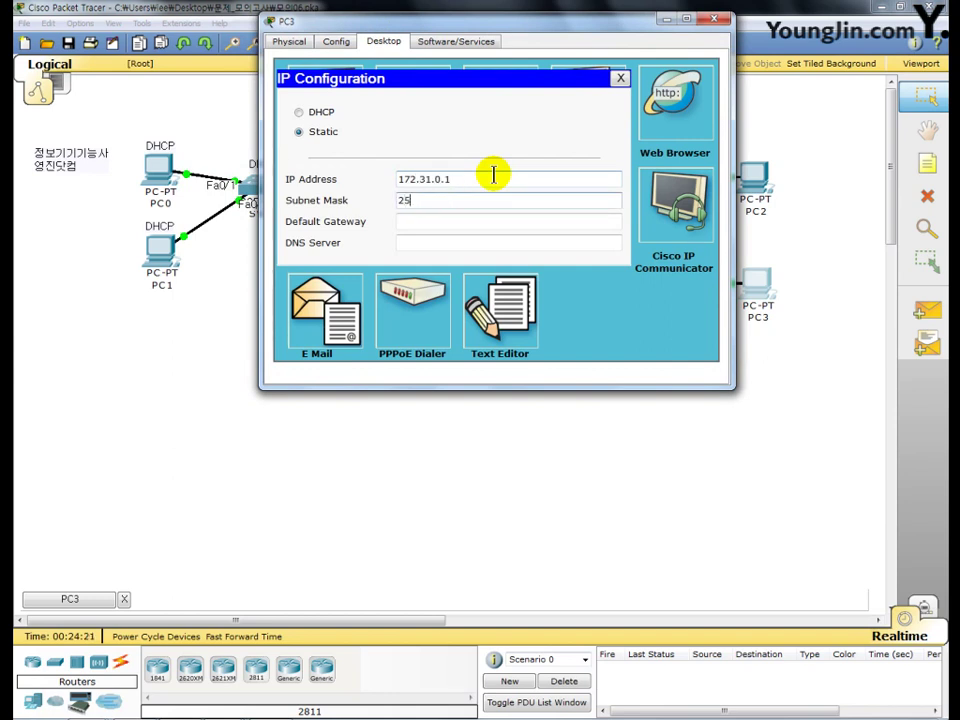
type("5.255.255.0")
key("Tab")
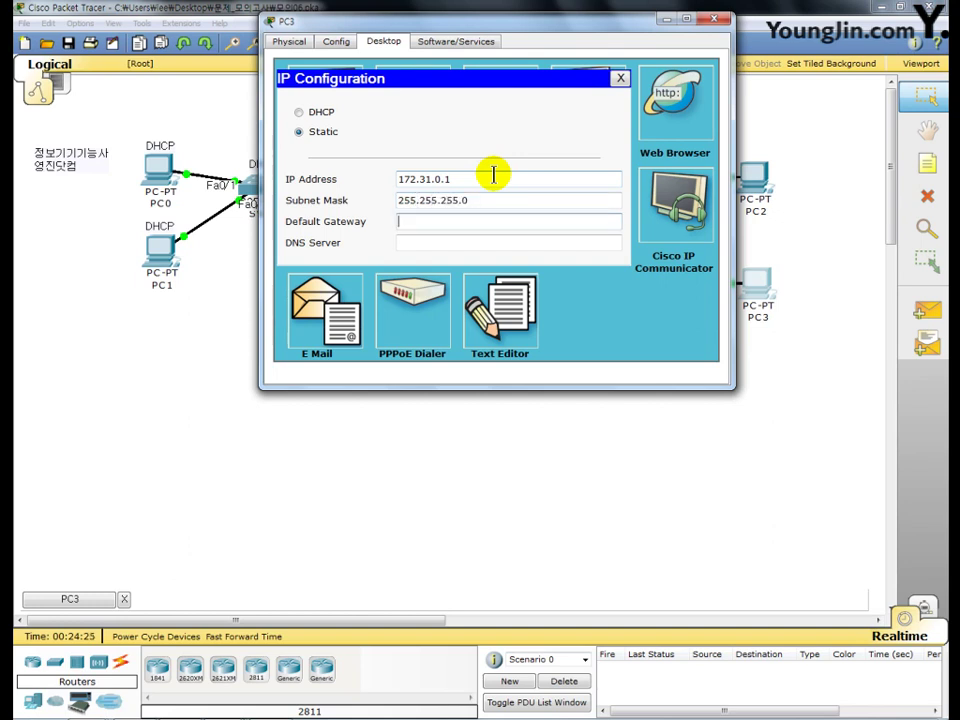
type("172.31.0.254")
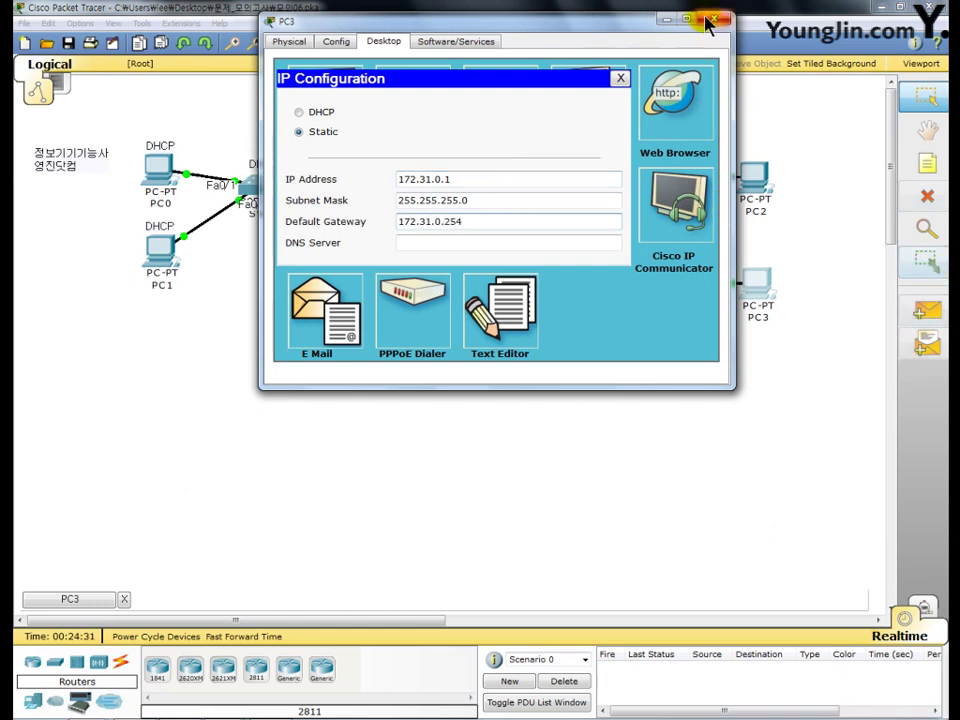
left_click(713, 19)
left_click(677, 124)
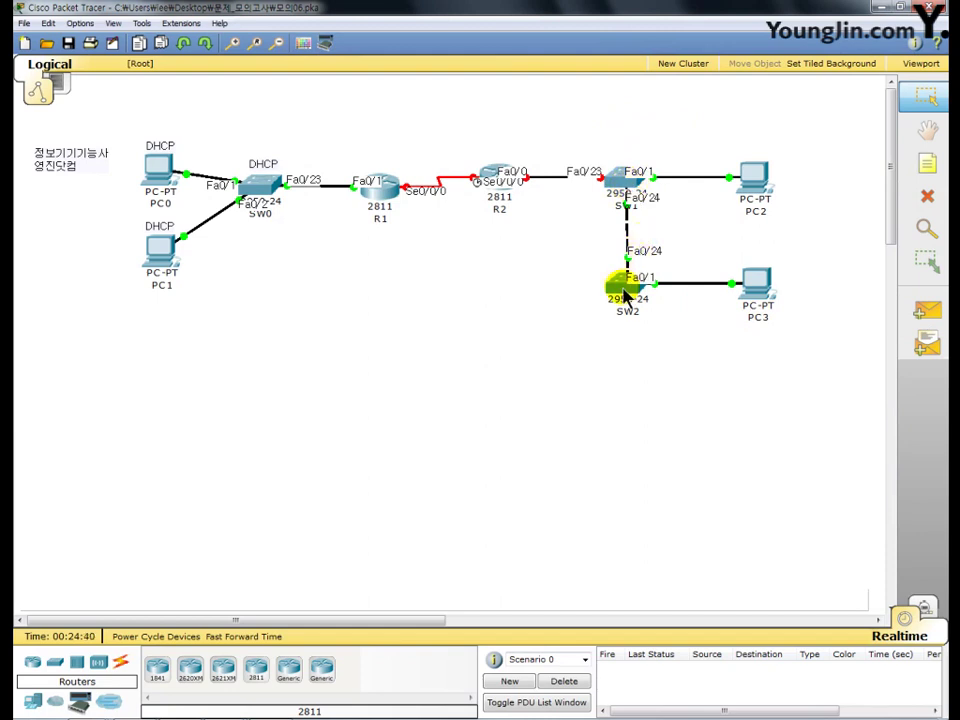
key("ctrl+shift+p")
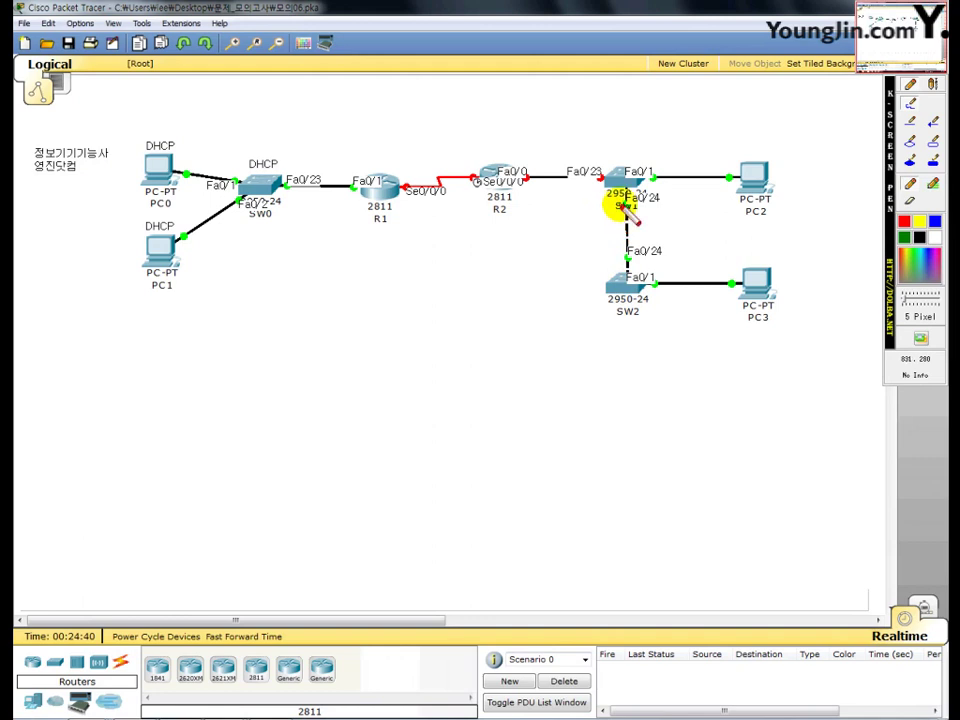
left_click_drag(615, 146, 617, 170)
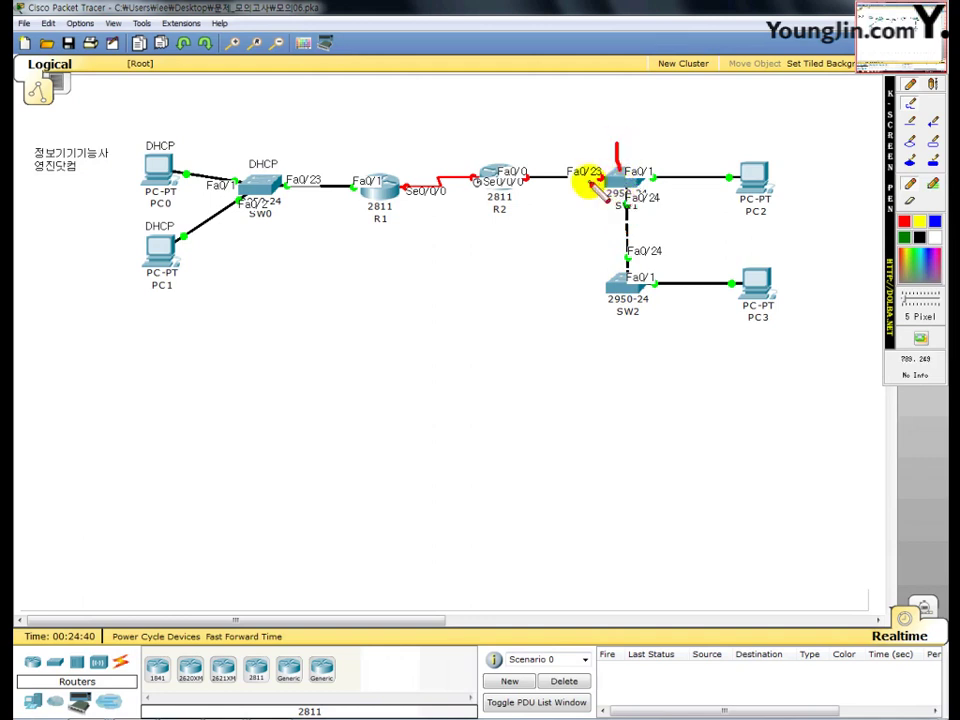
mouse_move(558, 186)
left_mouse_down()
mouse_move(558, 155)
mouse_move(606, 161)
mouse_move(606, 189)
mouse_move(558, 187)
left_mouse_up()
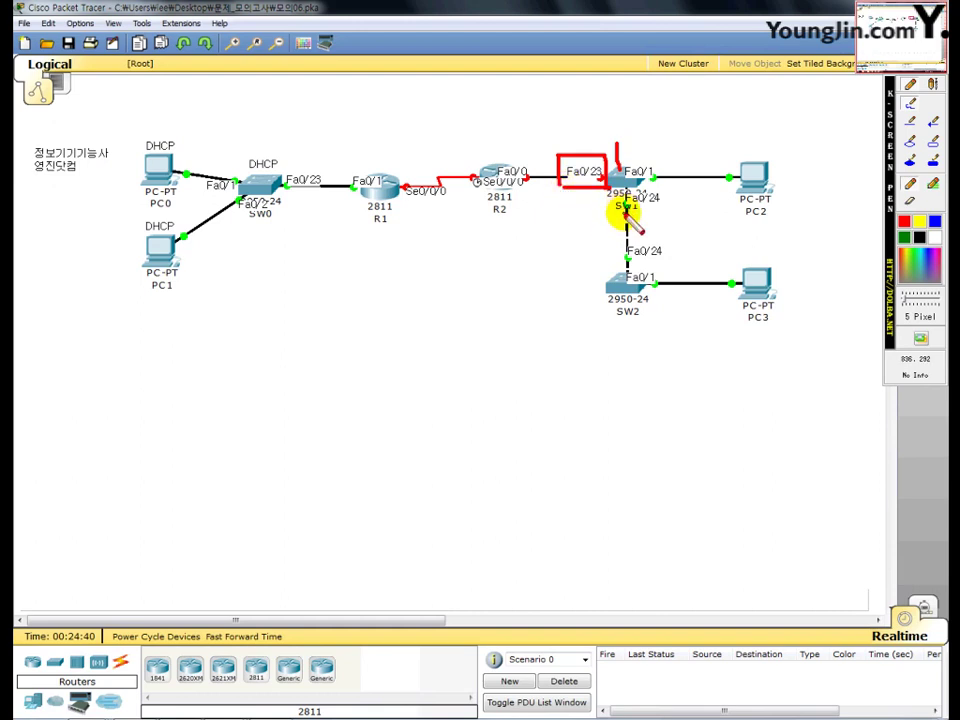
mouse_move(623, 211)
left_mouse_down()
mouse_move(679, 184)
mouse_move(679, 210)
mouse_move(628, 212)
left_mouse_up()
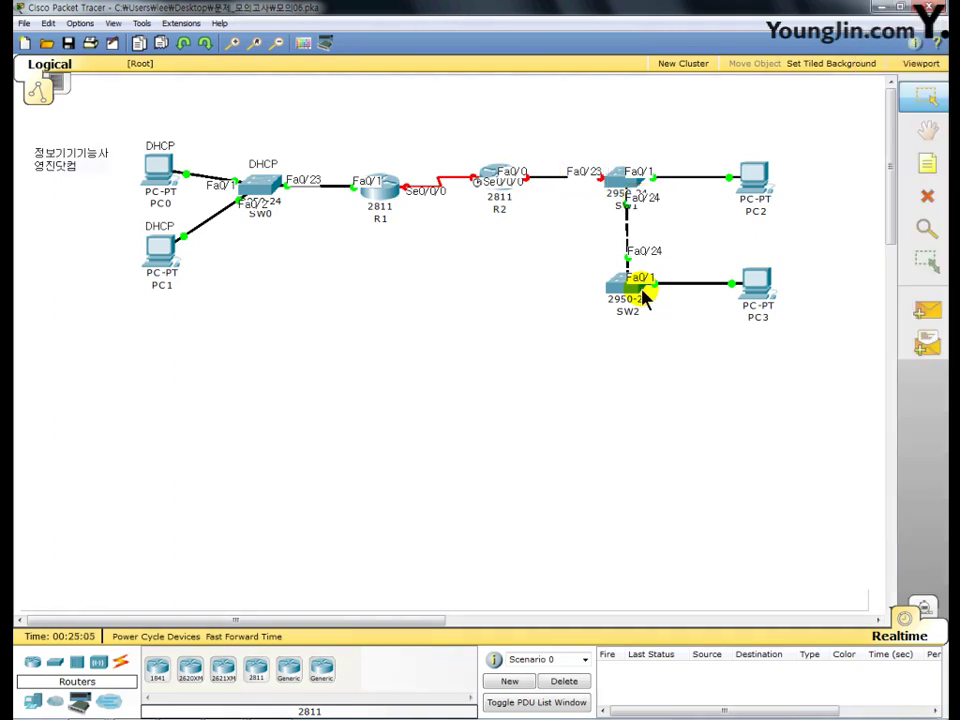
Enter global configuration mode in the command line of switch SW1 and create VLAN 10
left_click(620, 186)
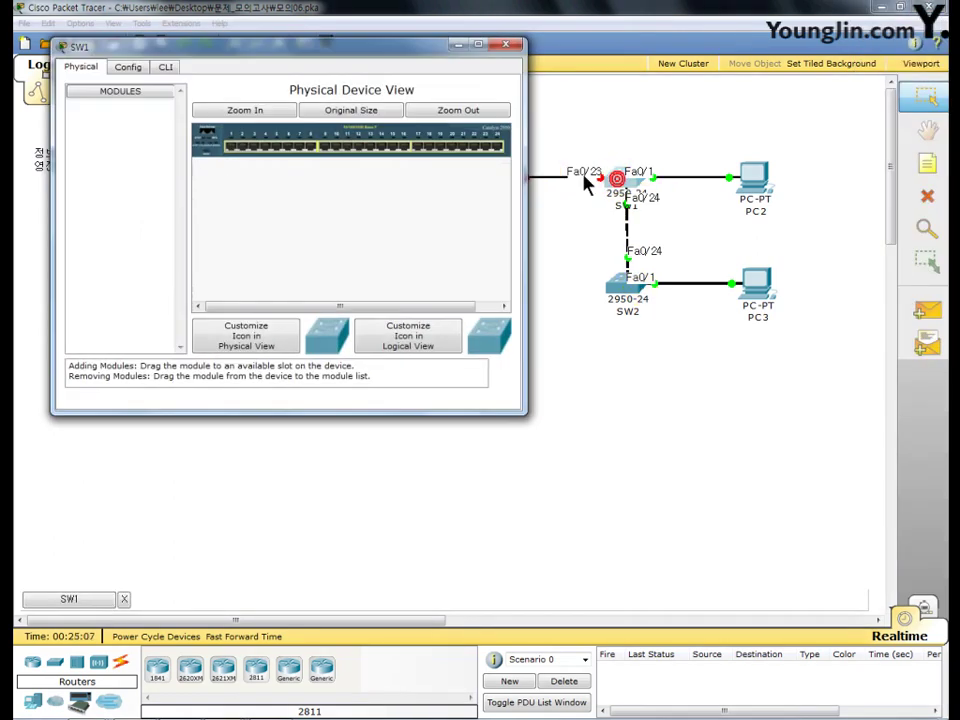
left_click_drag(392, 47, 566, 38)
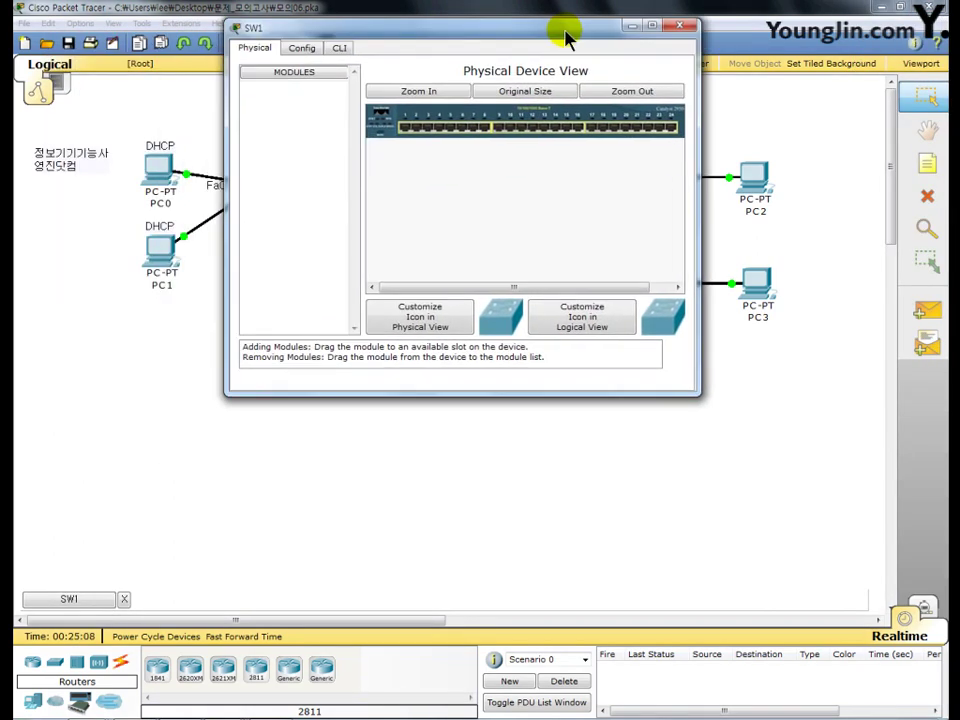
left_click(340, 48)
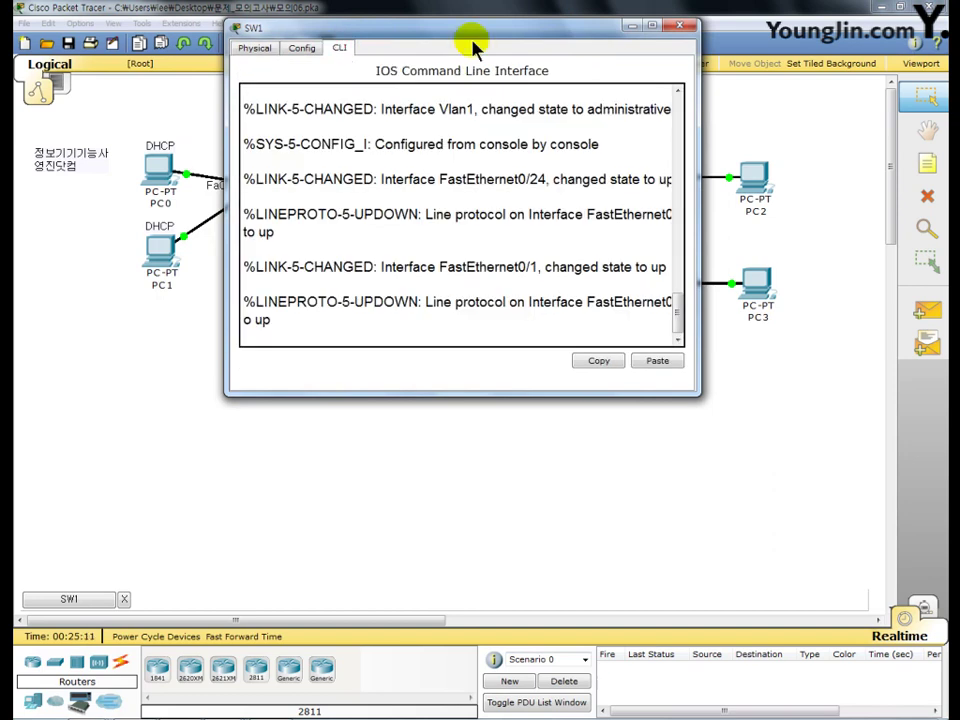
key("Return")
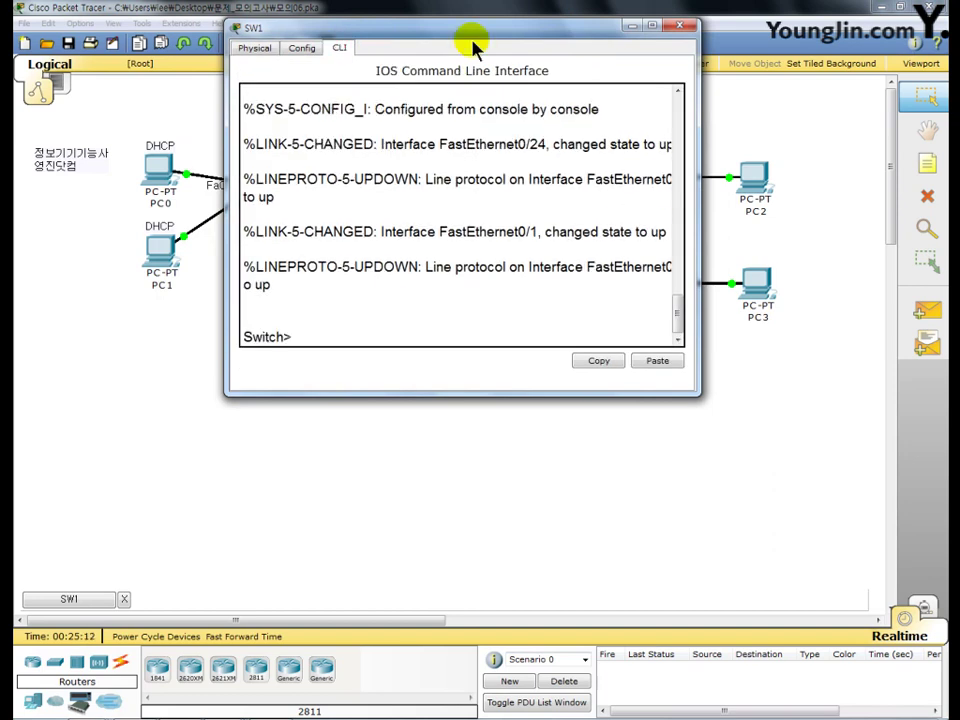
type("en")
key("Return")
type("conf t")
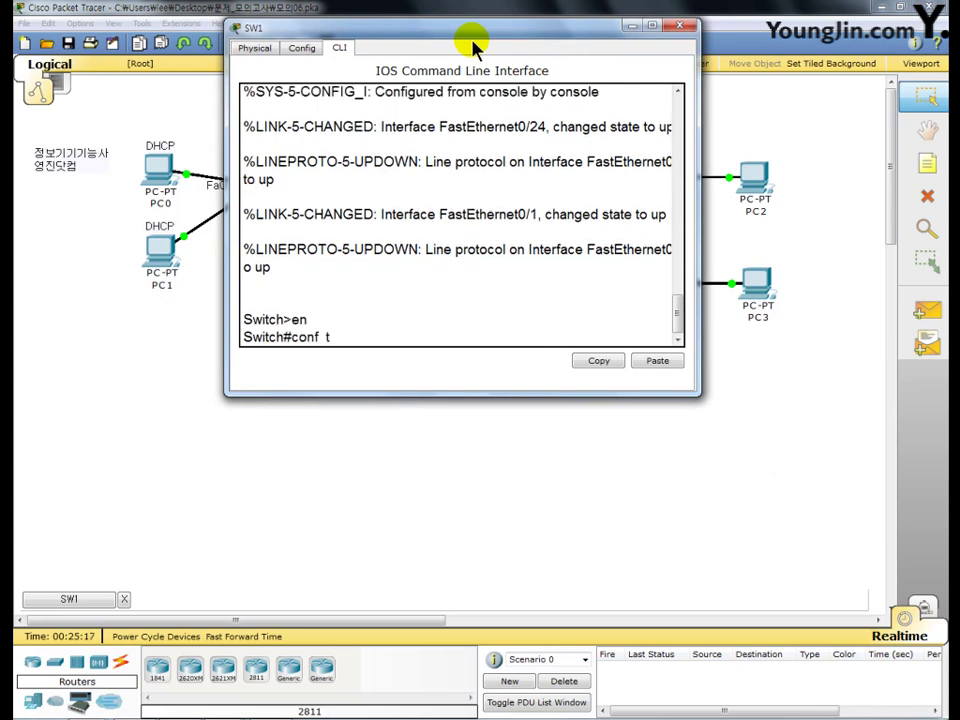
key("Return")
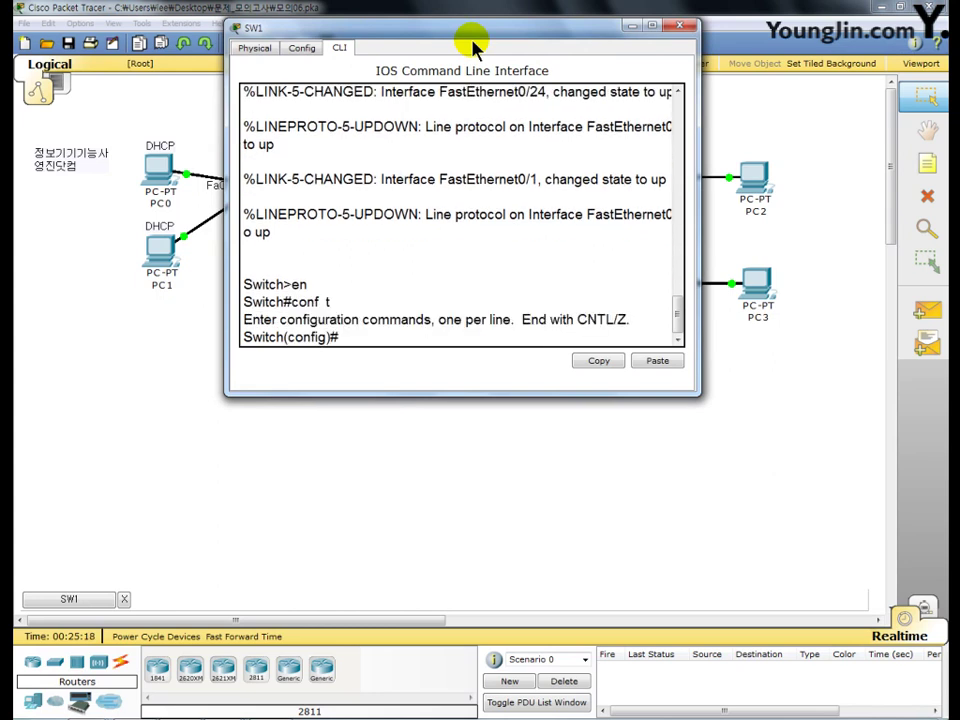
type("vl  10")
key("Return")
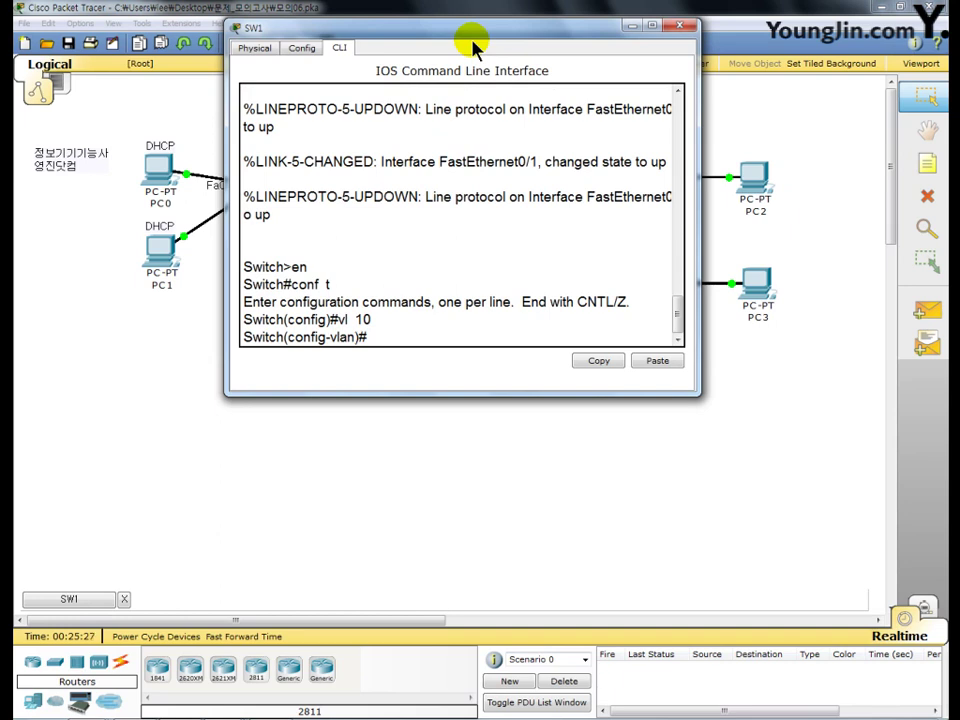
Configure SW1 interface f0/1 in access mode and assign it to VLAN 10
type("int f0/1")
key("Return")
type("sw")
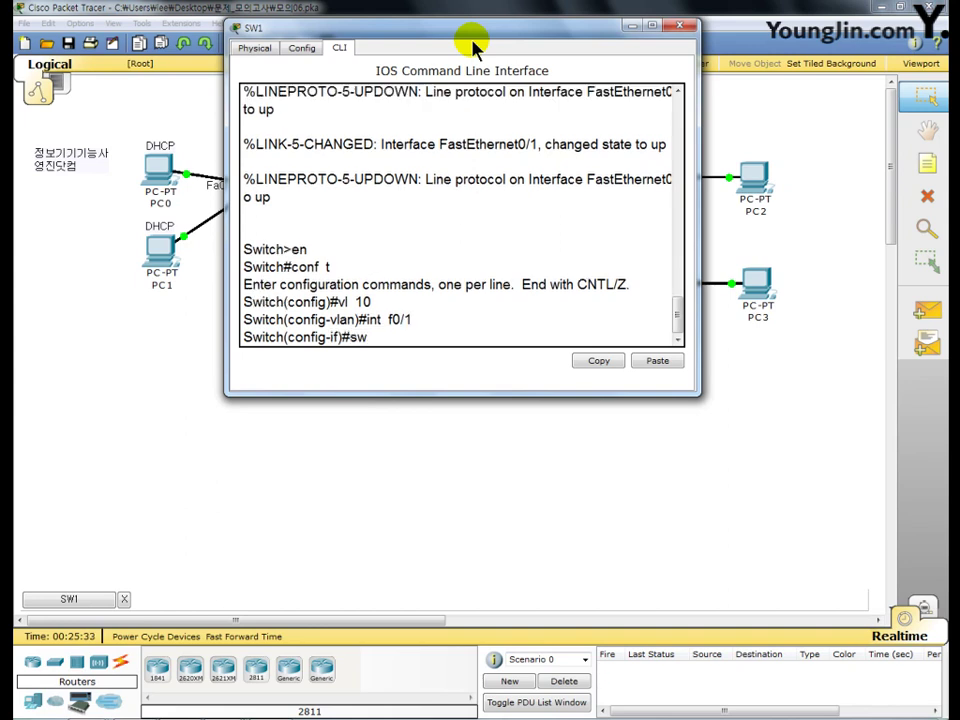
type(" mo acc")
key("Return")
type("sw")
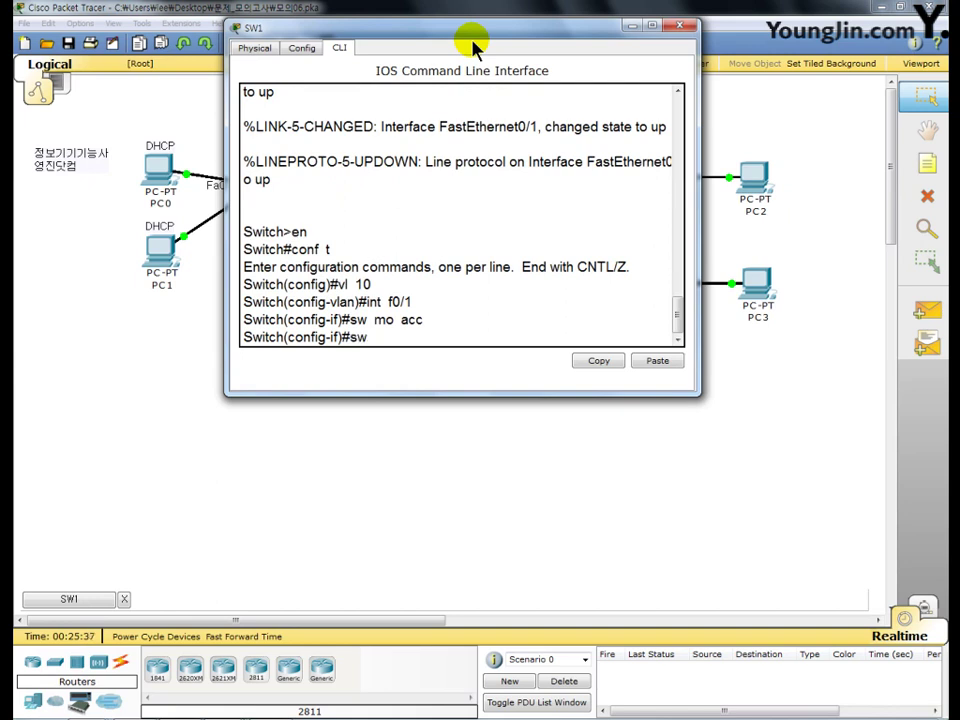
type(" acc vl 10")
key("Return")
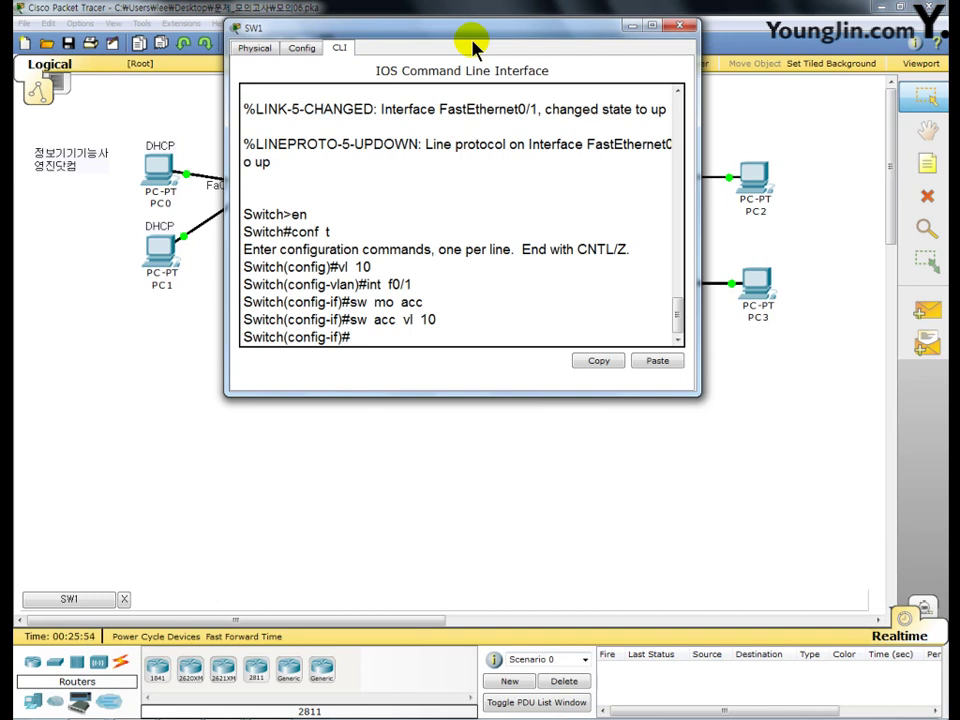
Configure SW1 interface f0/23 as a trunk port
type("int f0/23")
key("Return")
type("sw")
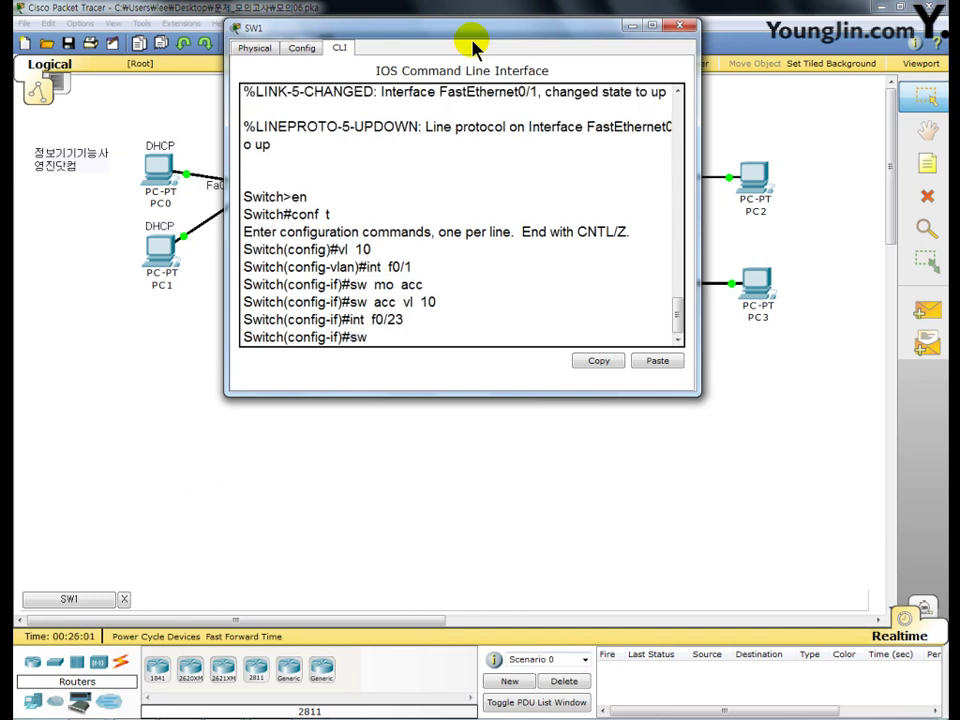
type(" mo tr")
key("Return")
Configure SW1 interface f0/24 as a trunk port and close the switch's window
type("i")
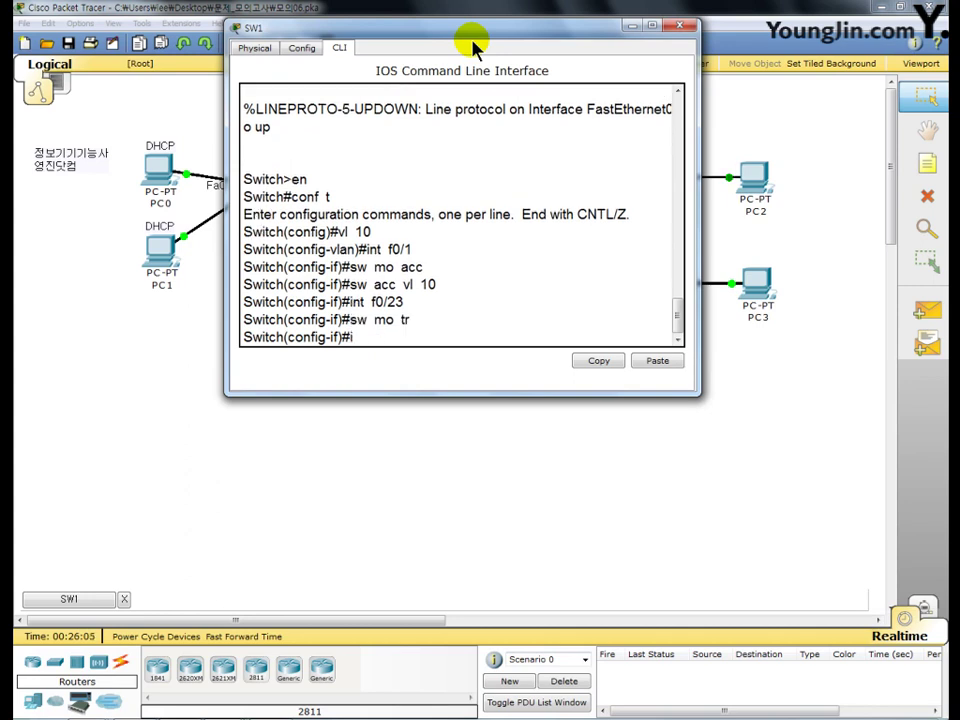
type("nt  f0/24")
key("Return")
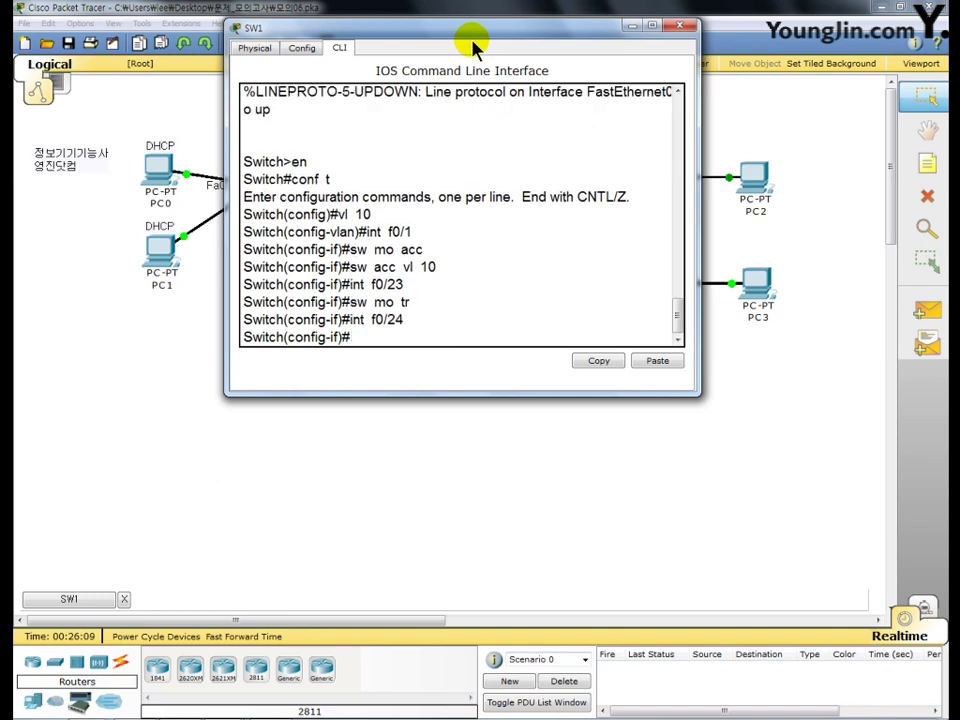
type("sw")
type("mo tr")
key("Return")
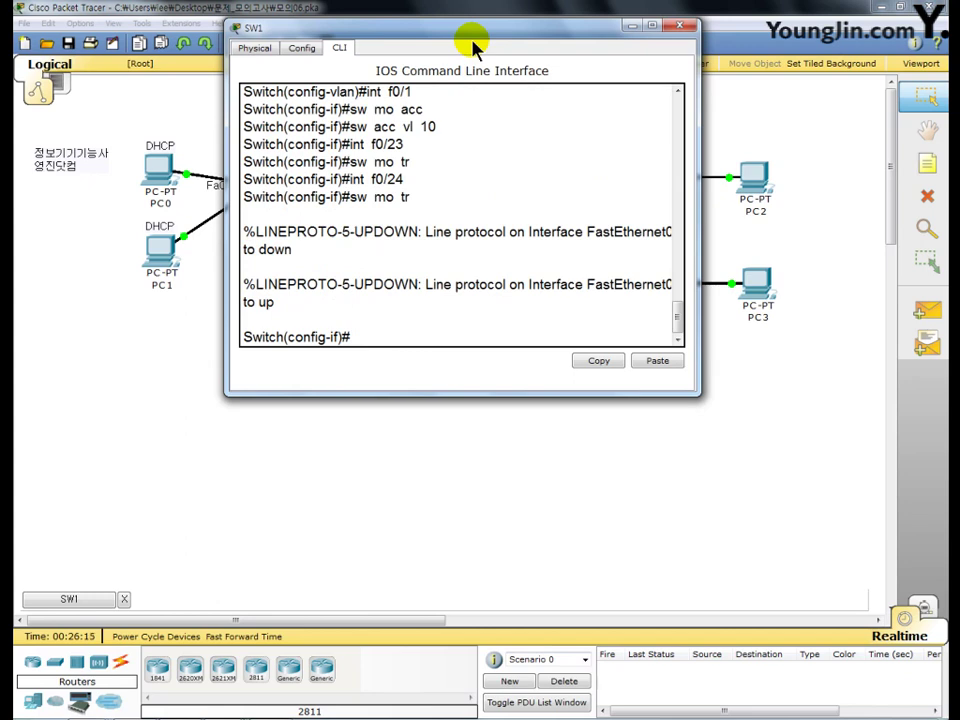
left_click(689, 28)
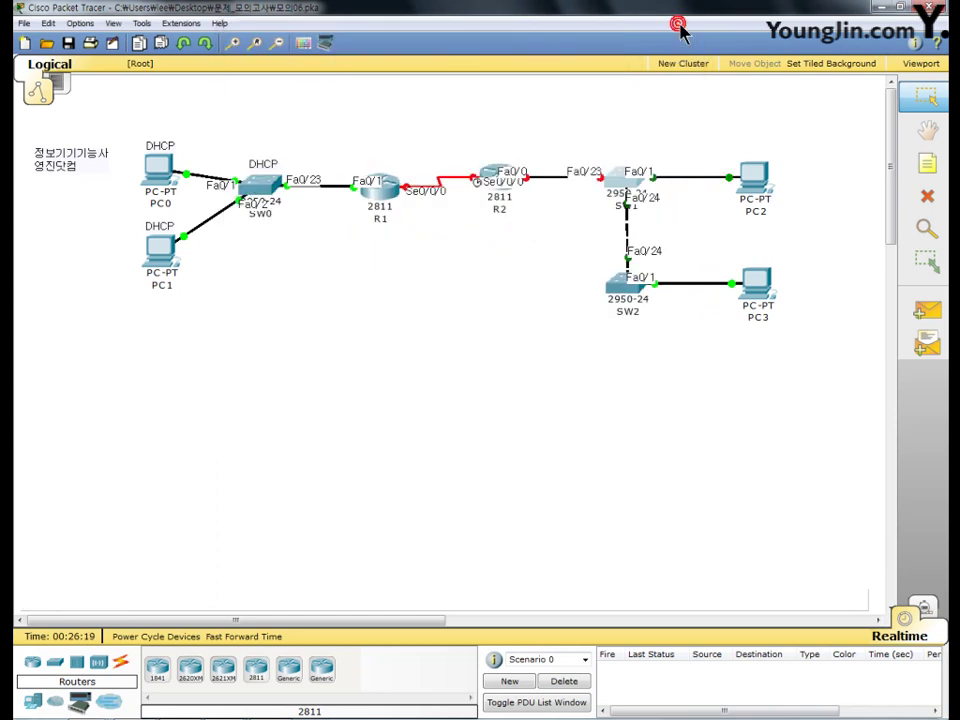
Enter global configuration mode in the command line of switch SW2 and create VLAN 20
left_click(620, 290)
left_click_drag(283, 103, 414, 37)
left_click(349, 57)
left_click(390, 188)
key("Return")
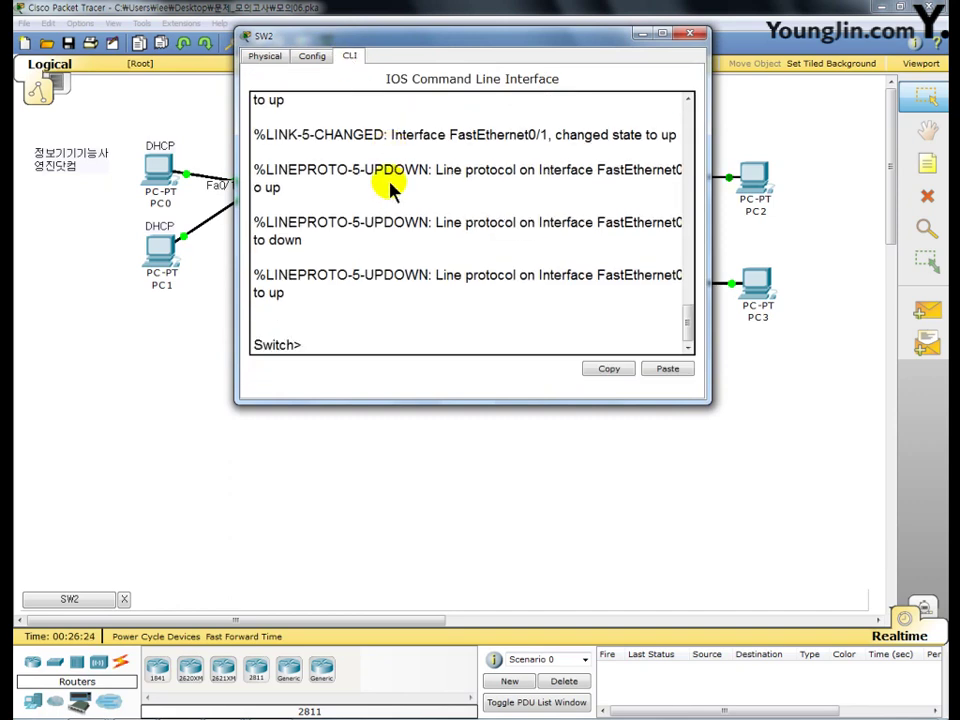
type("en")
key("Return")
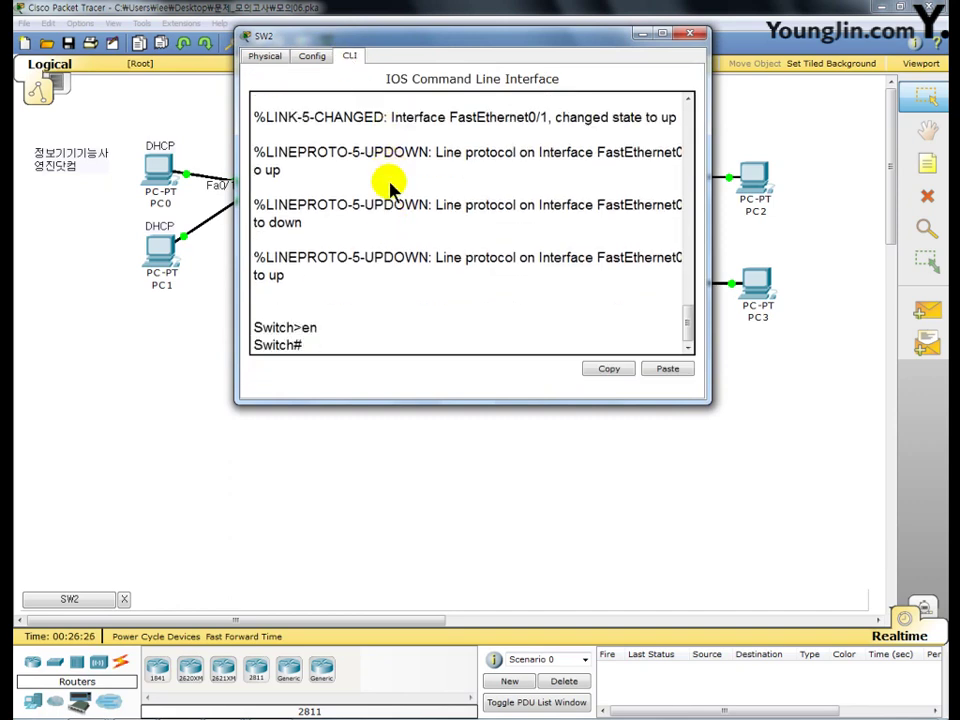
type("conf t")
key("Return")
type("v")
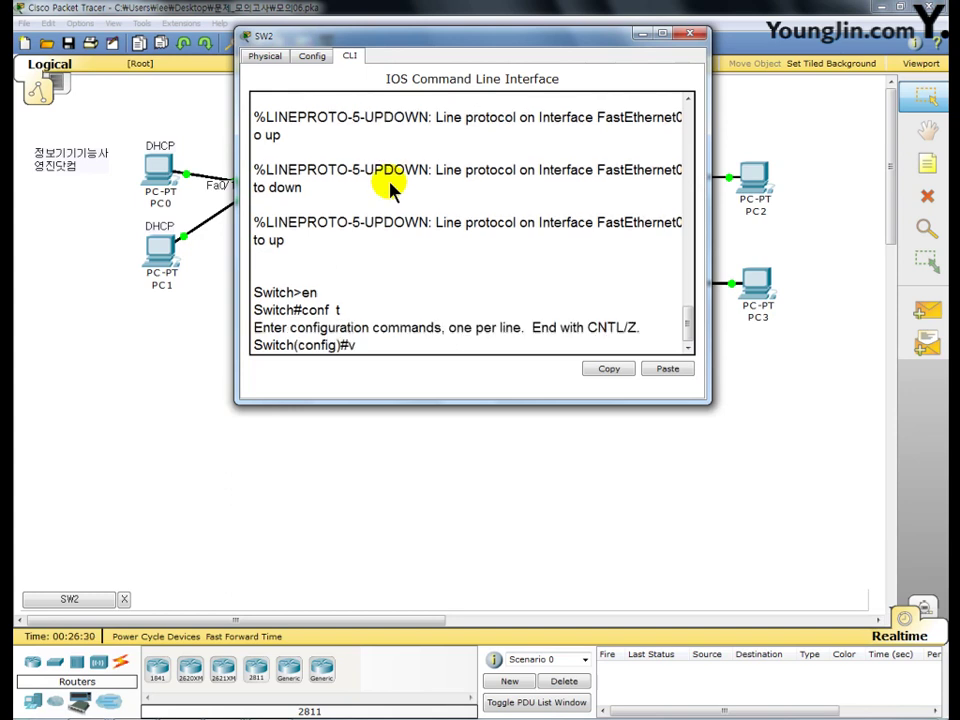
type("l 20")
key("Return")
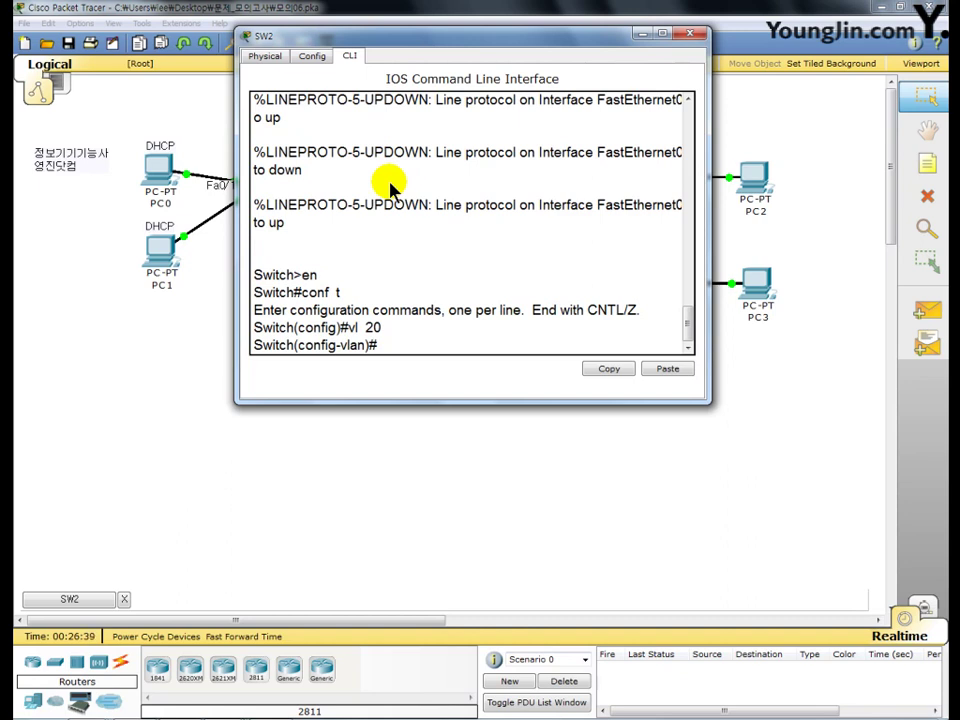
Configure SW2 interface f0/1 in access mode and assign it to VLAN 20
type("int f0/1")
key("Return")
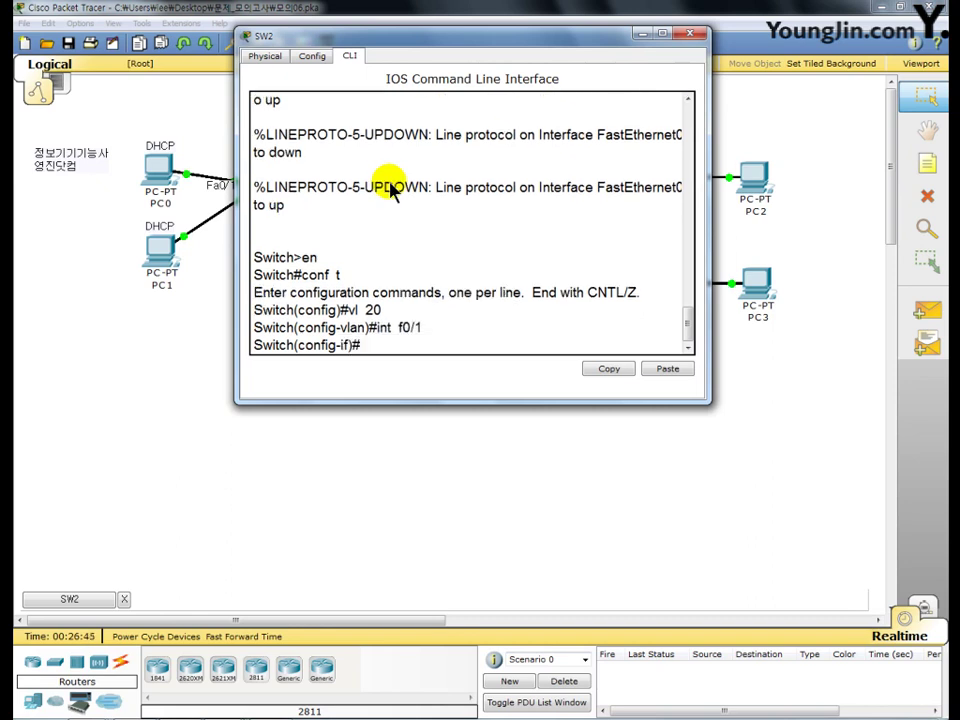
type("sw mo acc")
key("Return")
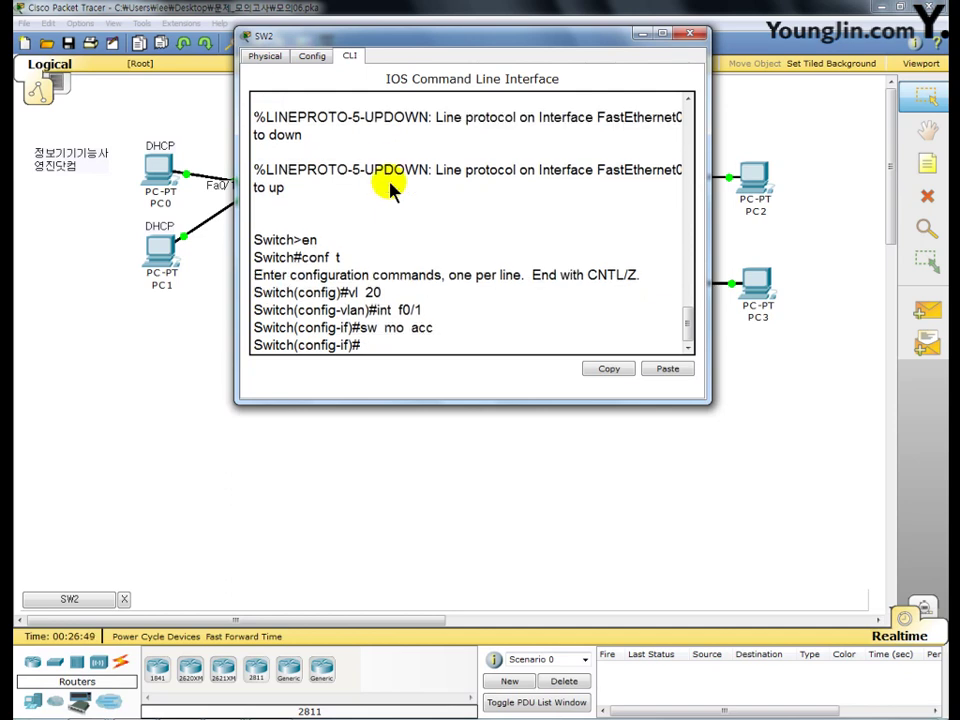
type("sw acc vl 20")
key("Return")
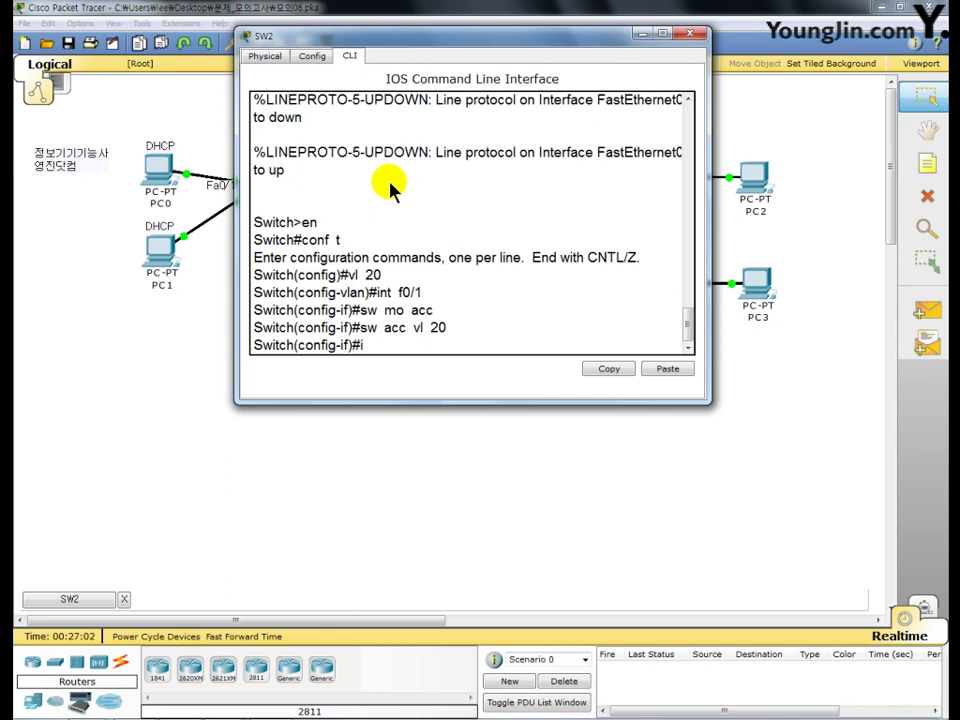
Configure SW2 interface f0/24 as a trunk port, close the switch's window and fast-forward the simulation time
type("nt f0/24")
key("Return")
type("sw")
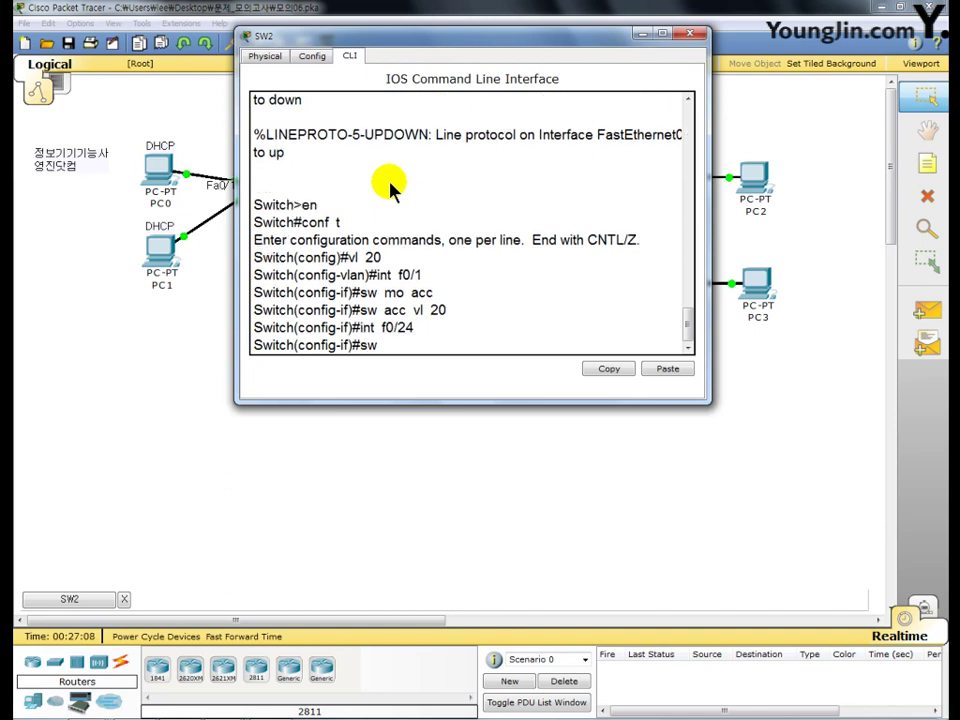
type(" mo tr")
key("Return")
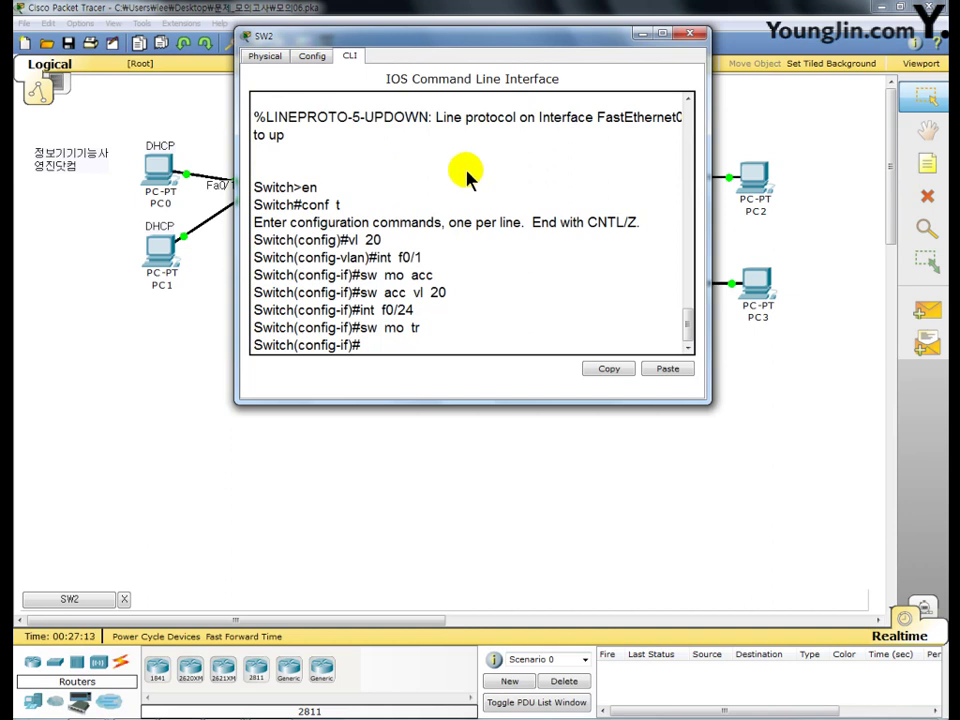
left_click(688, 35)
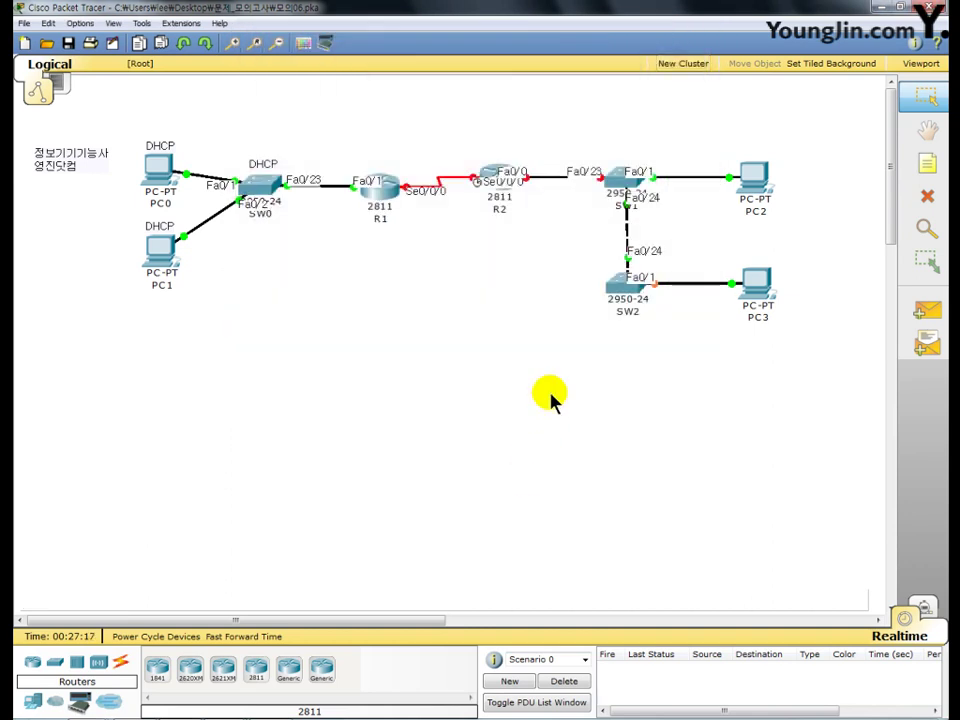
left_click(244, 636)
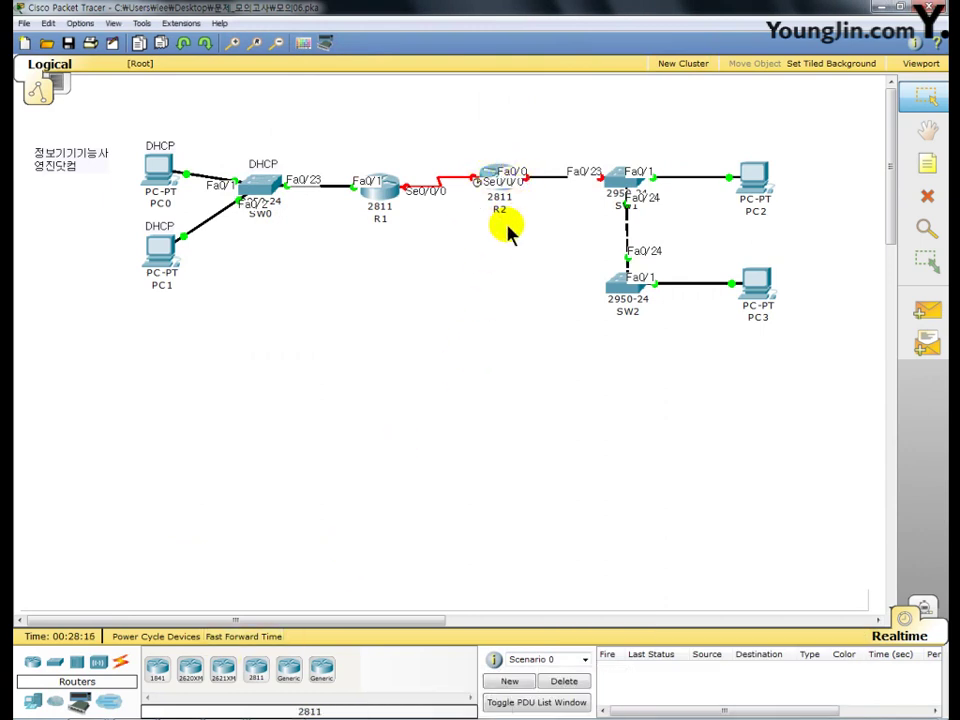
Enter global configuration mode in the command line of router R2 and set its hostname to R2
left_click(492, 178)
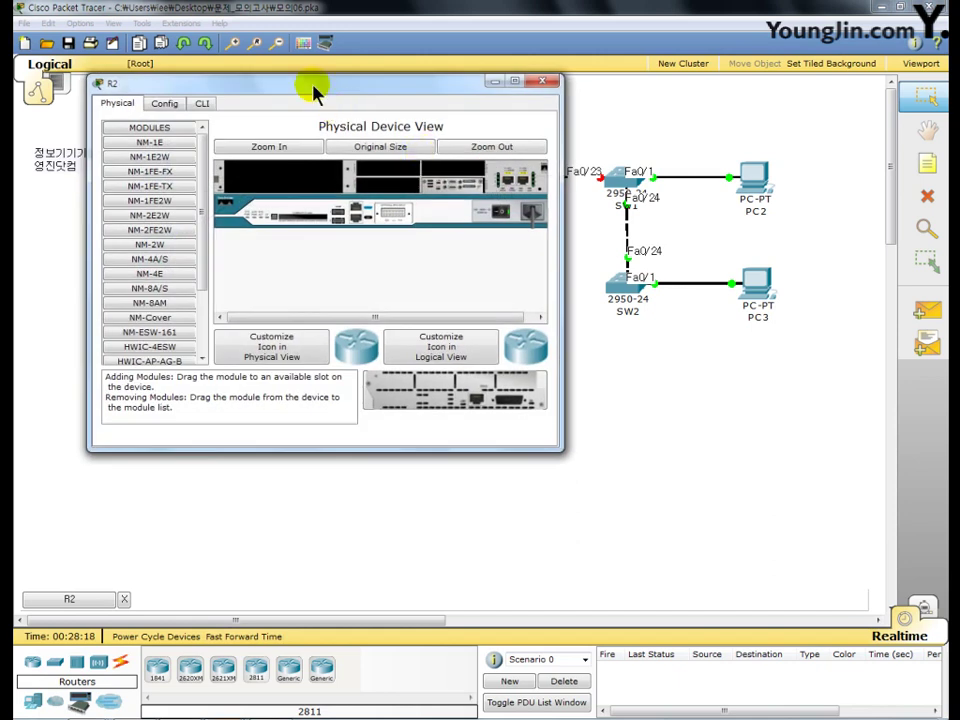
left_click_drag(313, 85, 431, 38)
left_click(318, 53)
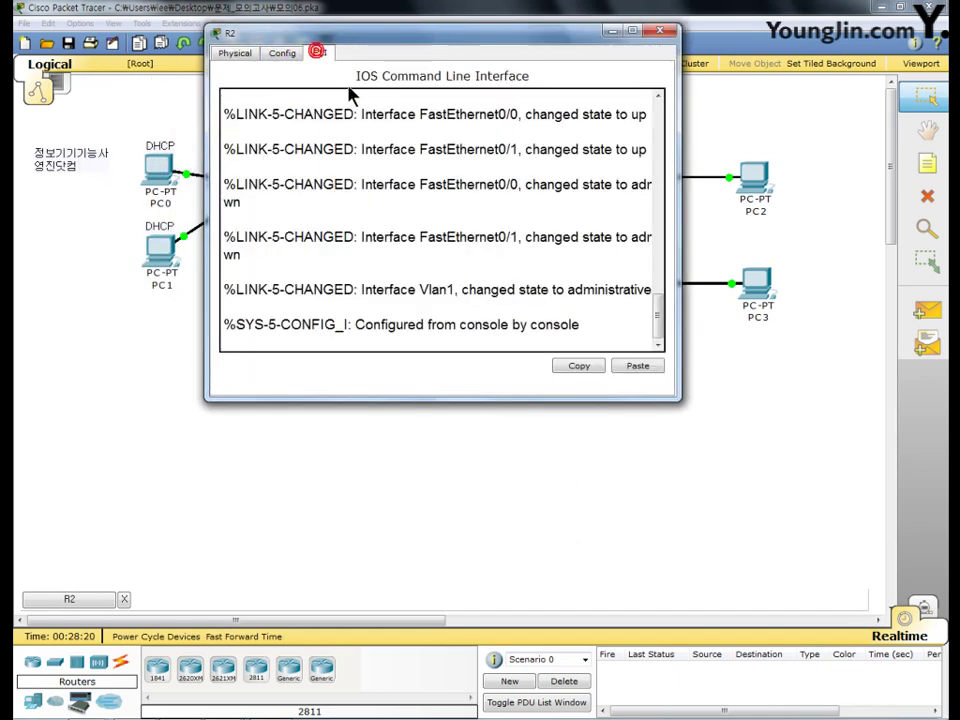
type("en")
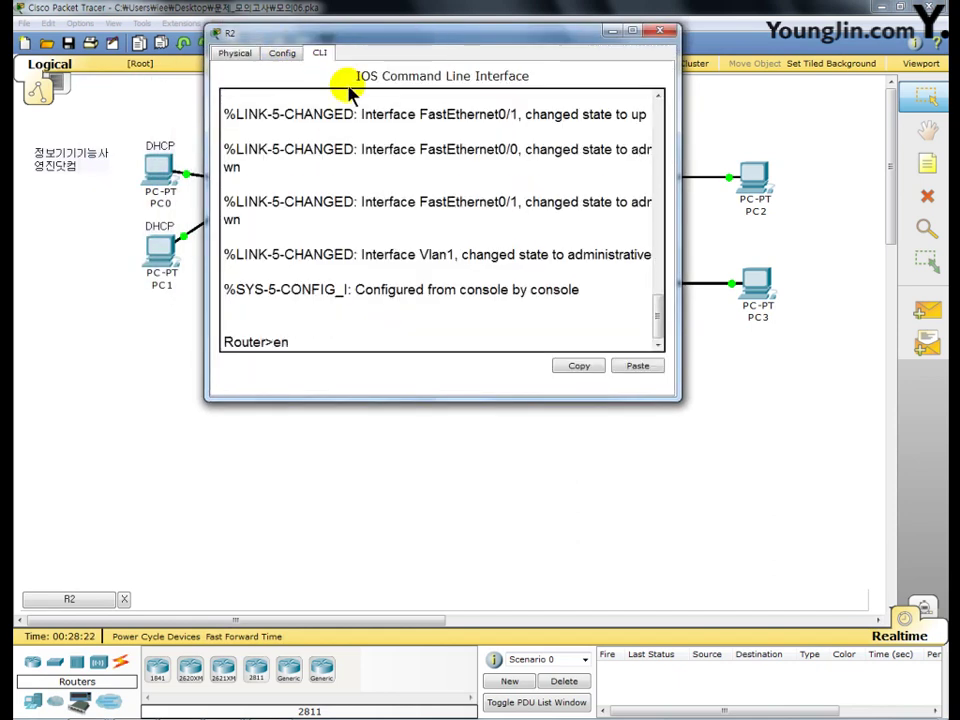
key("Return")
type("o")
key("BackSpace")
type("c")
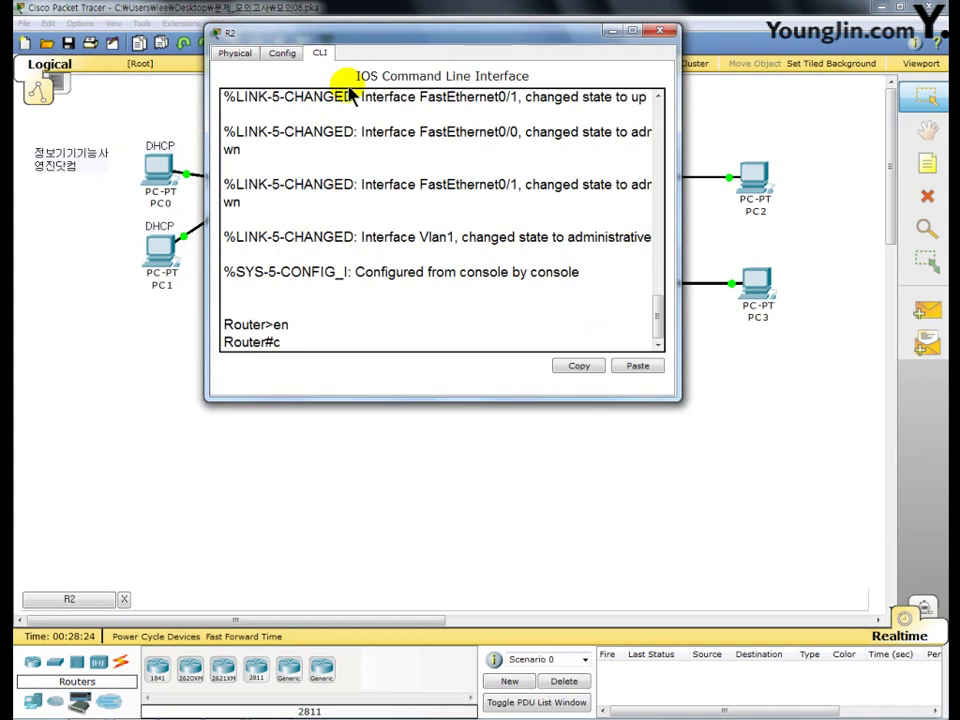
type("onf  t")
key("Return")
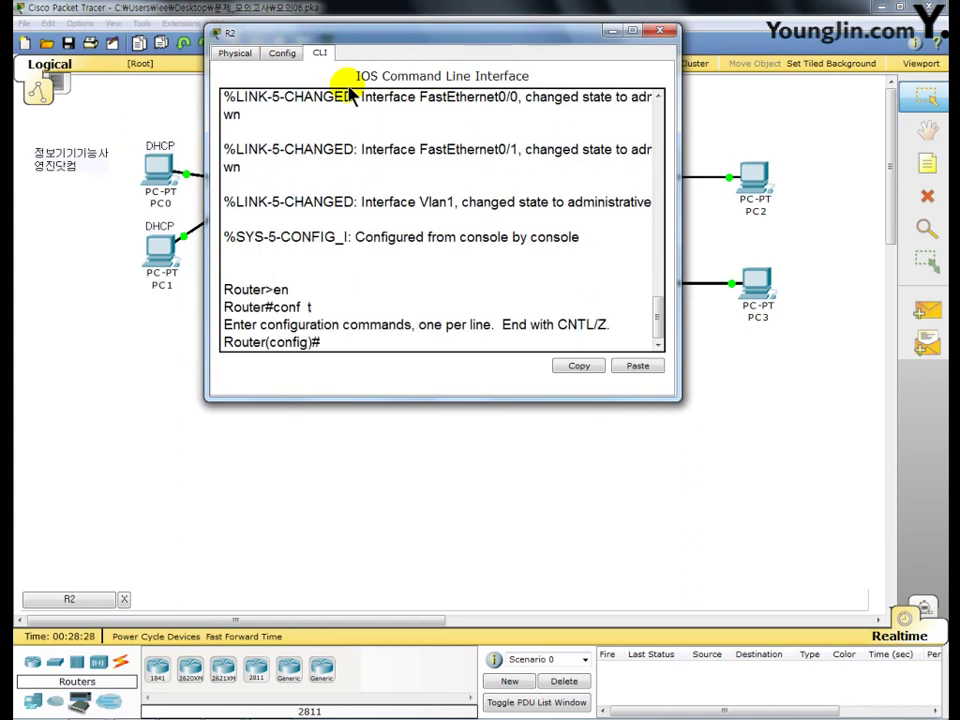
type("host R2")
key("Return")
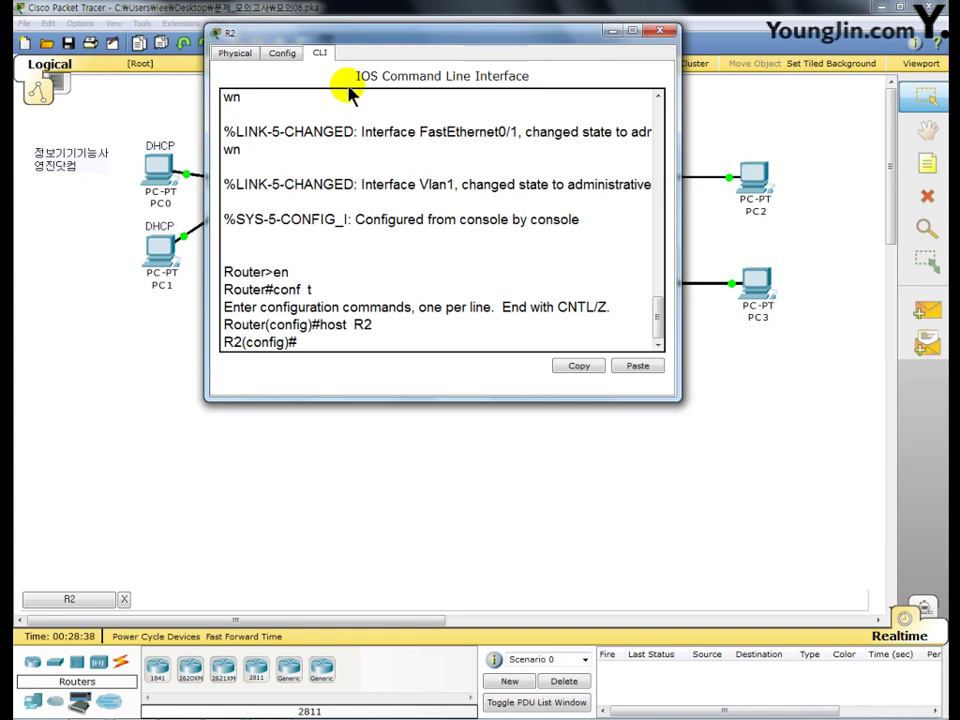
Enable R2's physical interface f0/0 with no shutdown
type("int  f0/0")
key("Return")
type("no sh")
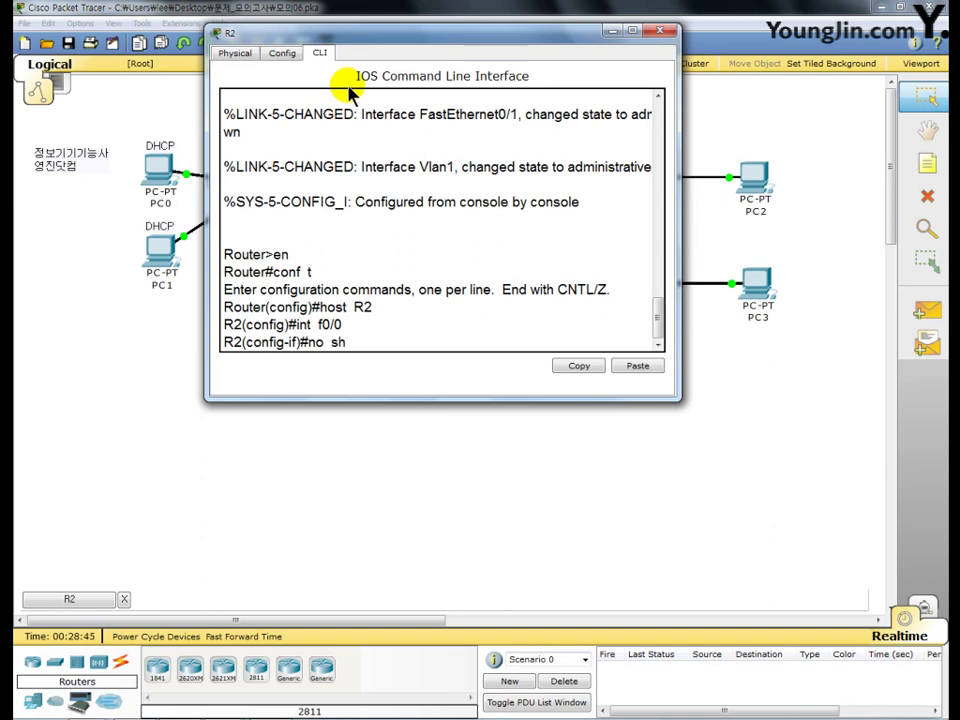
key("Return")
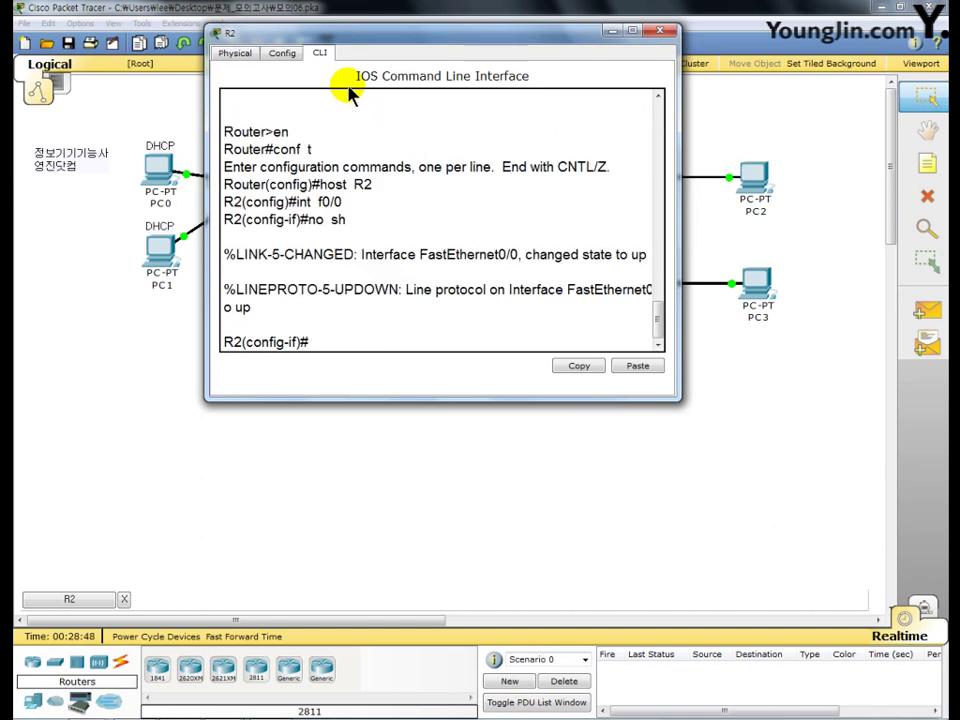
Create subinterface f0/0.10 on R2 with dot1Q encapsulation for VLAN 10
type("int f0/0.10")
key("Return")
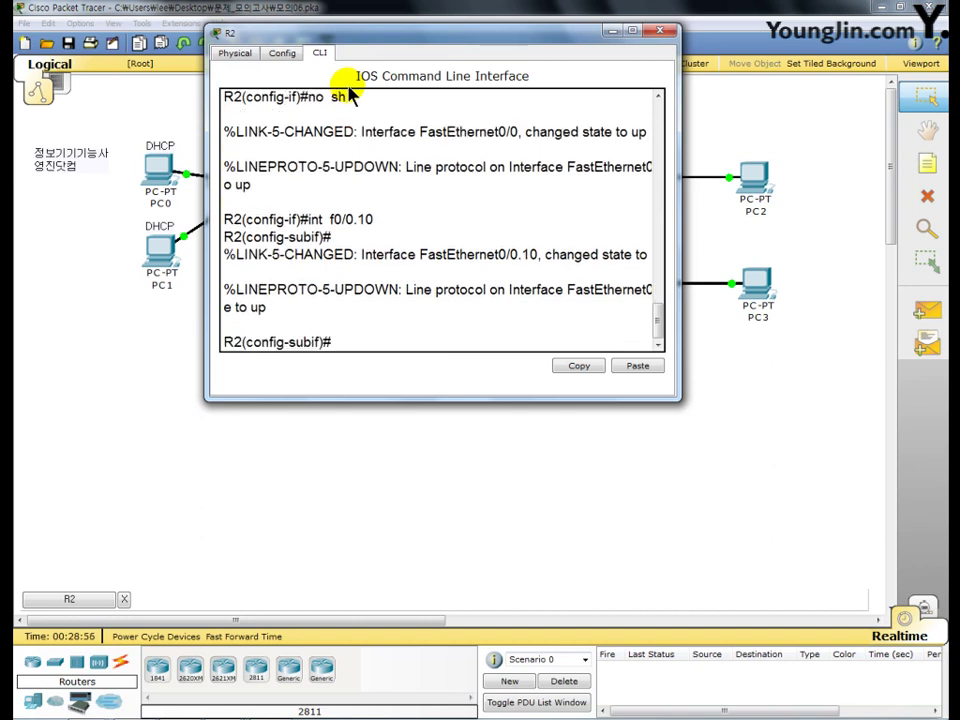
type("en d 10")
key("Return")
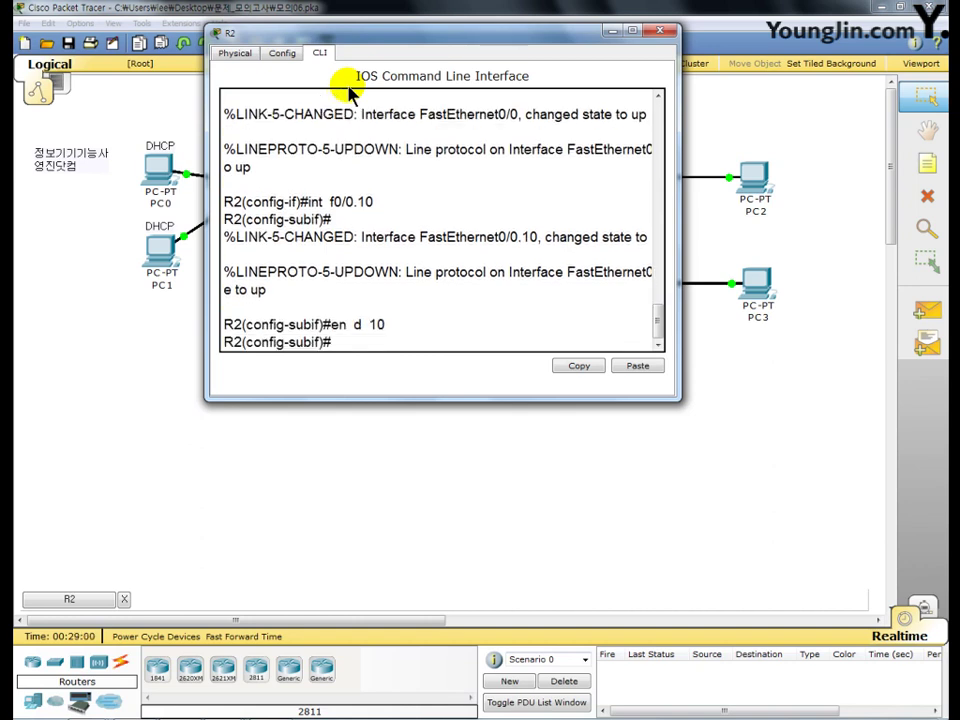
Assign IP address 172.30.0.254 with mask 255.255.255.0 to R2's subinterface f0/0.10 and enable it
type("ip add 172.30.0.254")
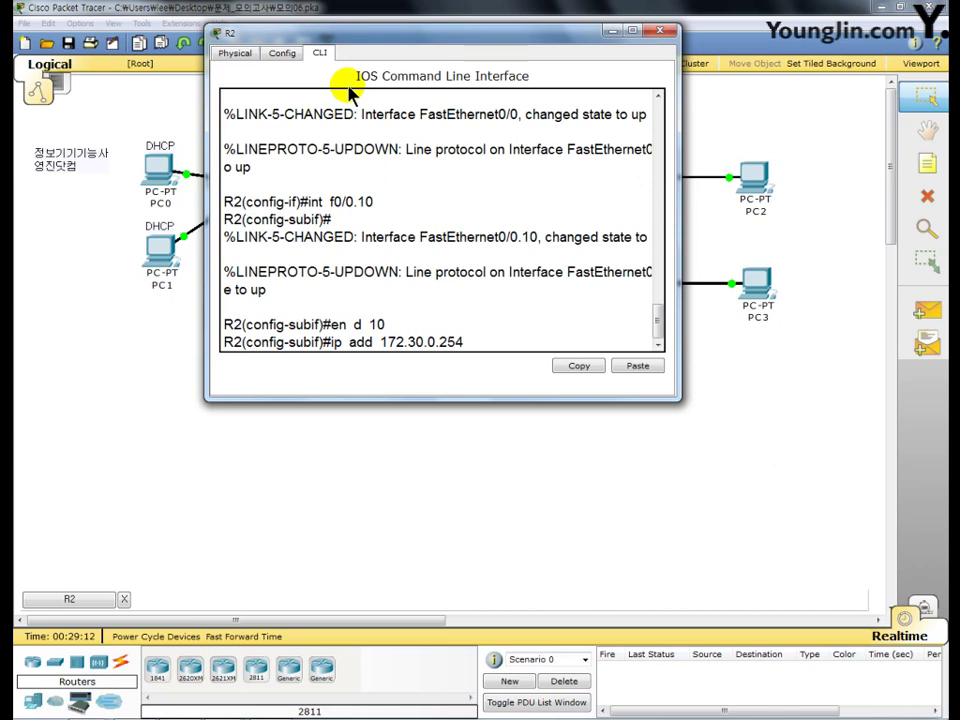
type(" 255.255.255.0")
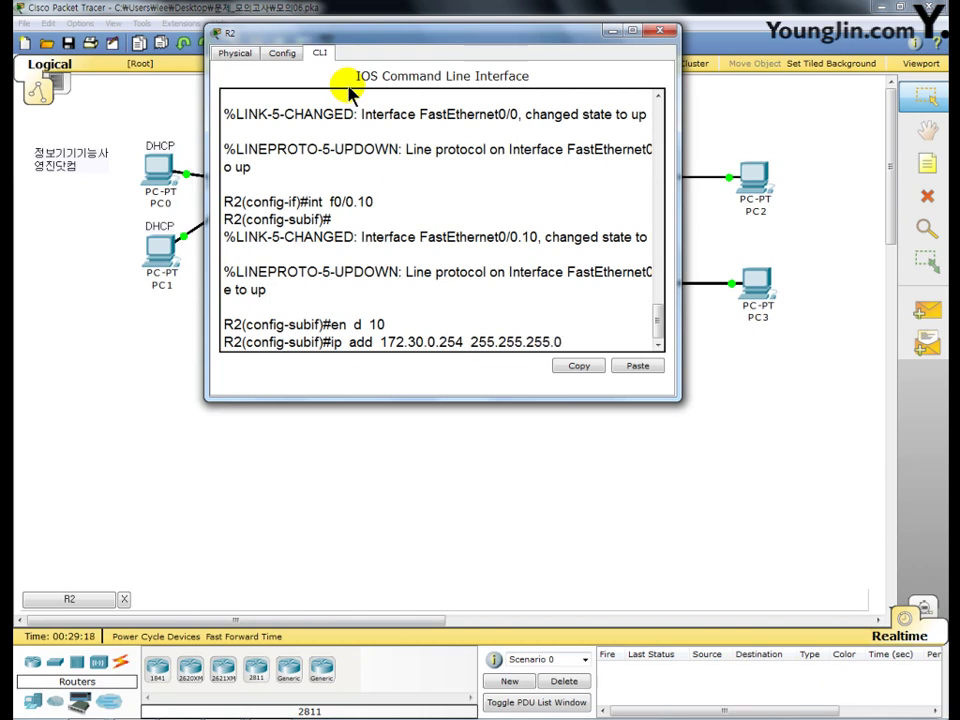
key("Return")
type("no sh")
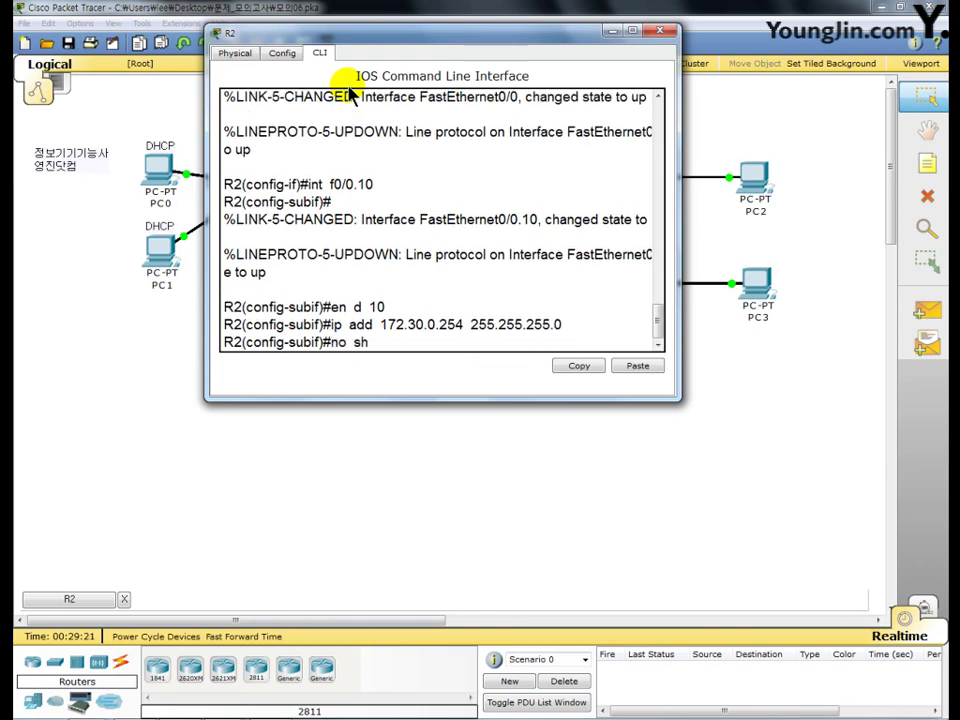
key("Return")
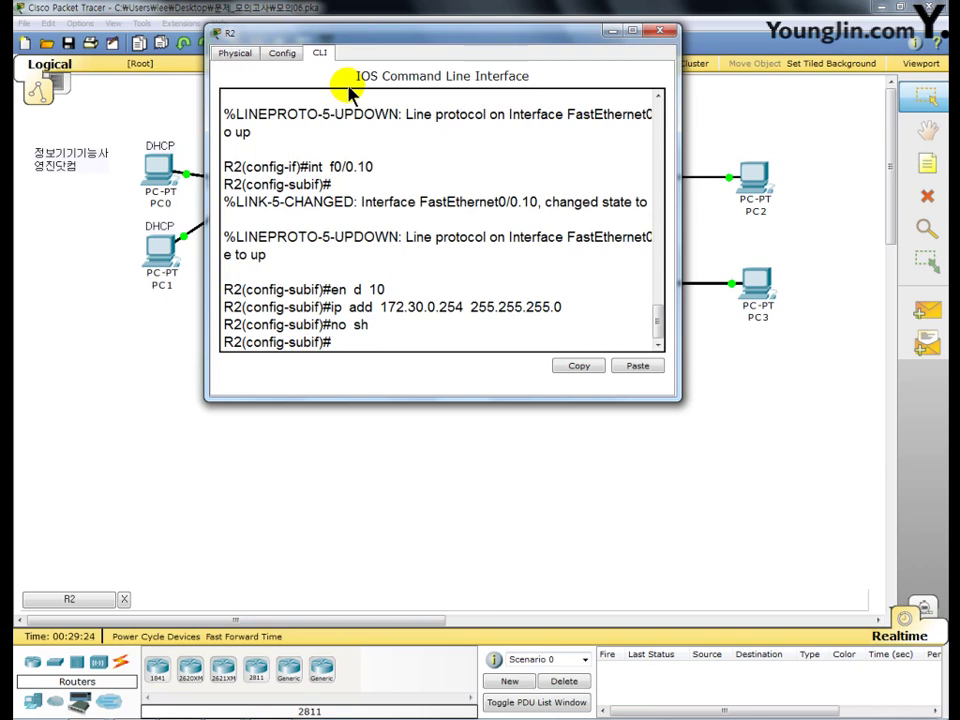
Create subinterface f0/0.20 on R2 with dot1Q encapsulation for VLAN 20
type("int  f0/0.30")
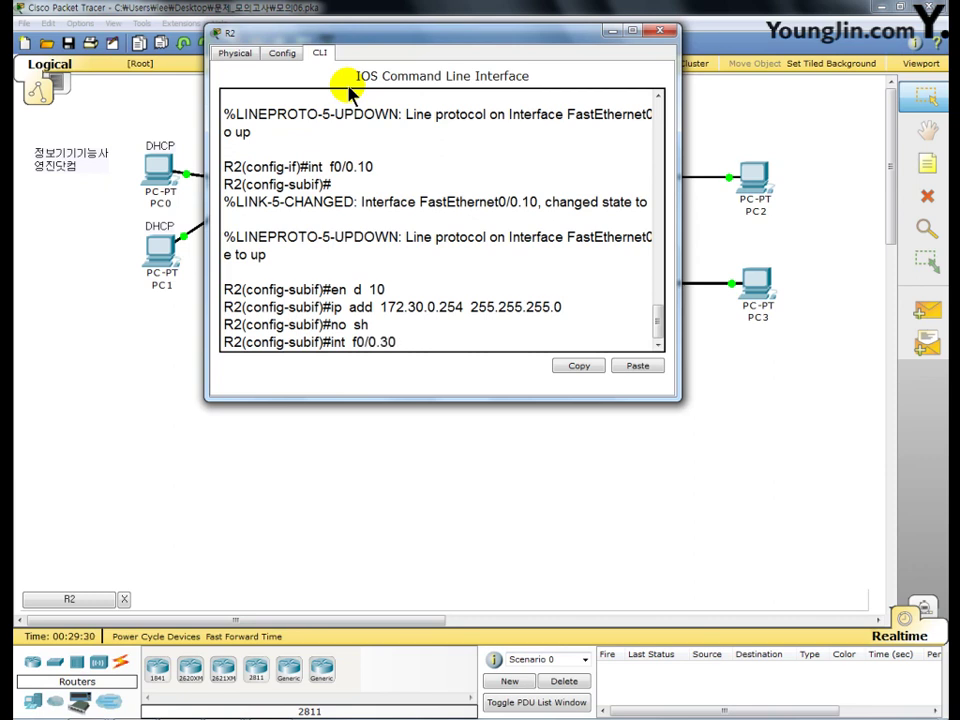
key("BackSpace")
key("BackSpace")
type("29")
key("BackSpace")
type("0")
key("Return")
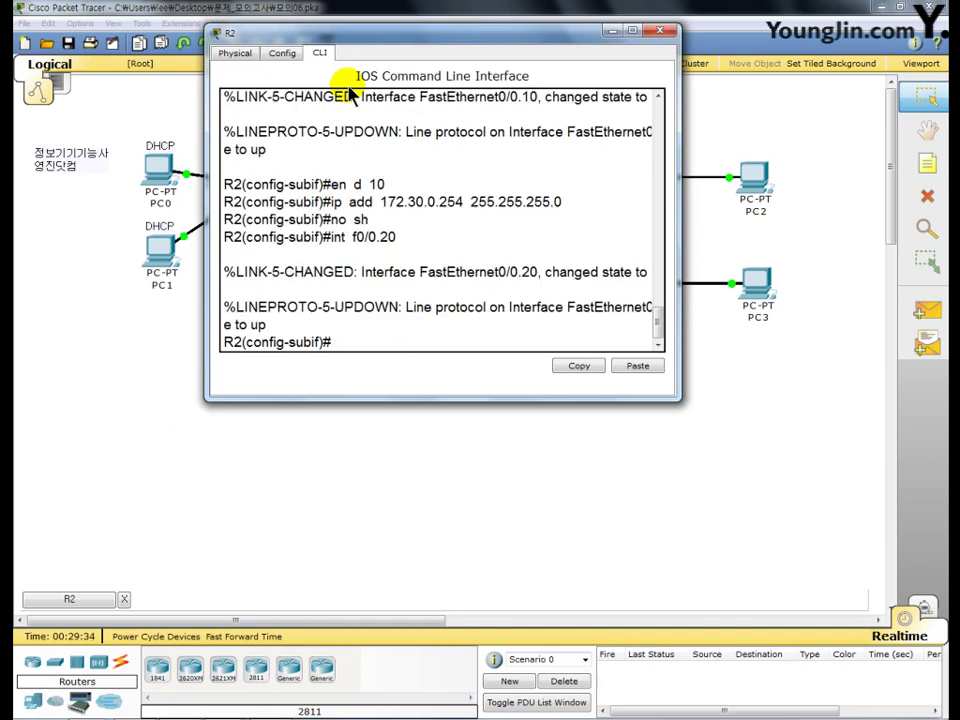
type("en d 20")
key("Return")
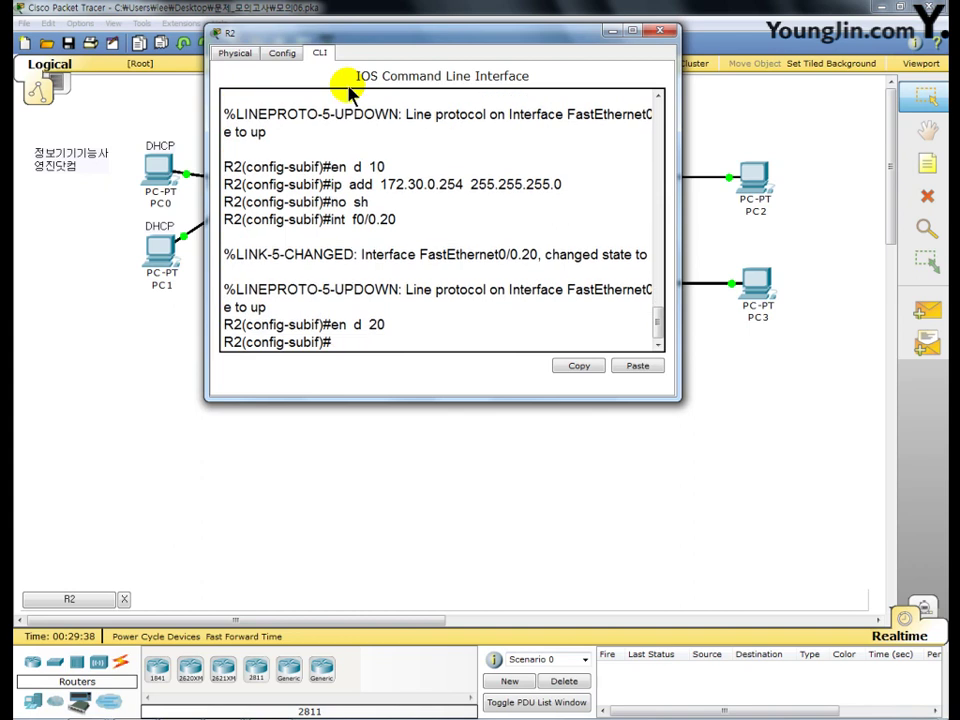
Assign IP address 172.31.0.254 with mask 255.255.255.0 to R2's subinterface f0/0.20 and enable it
type("ip add 172.31.")
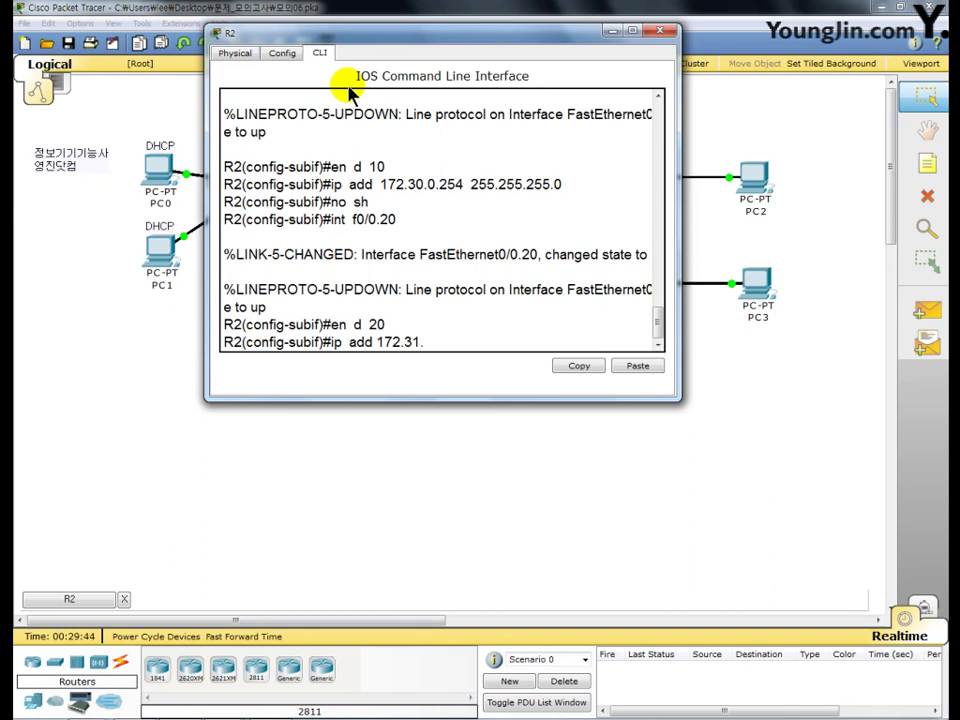
type("0.254 255.255")
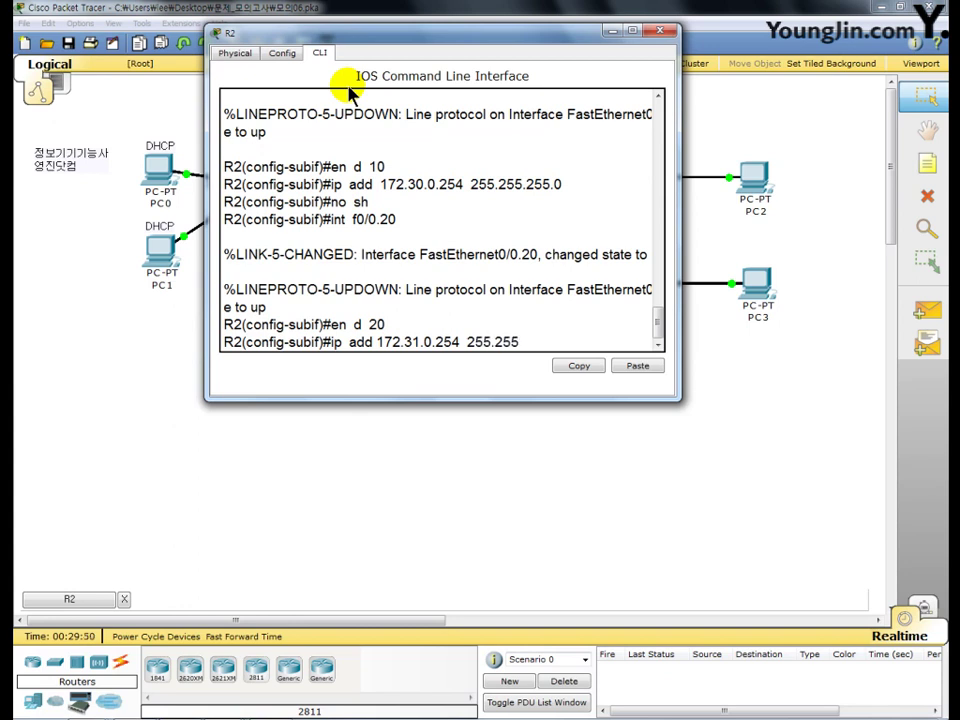
type(".255.0")
key("Return")
type("no sh")
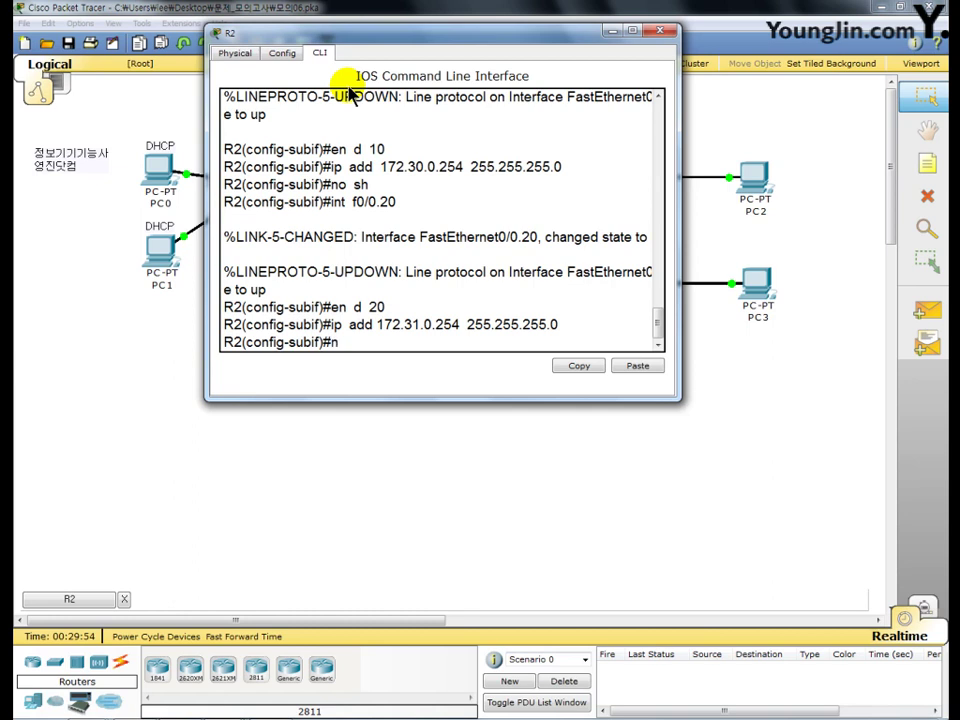
key("Return")
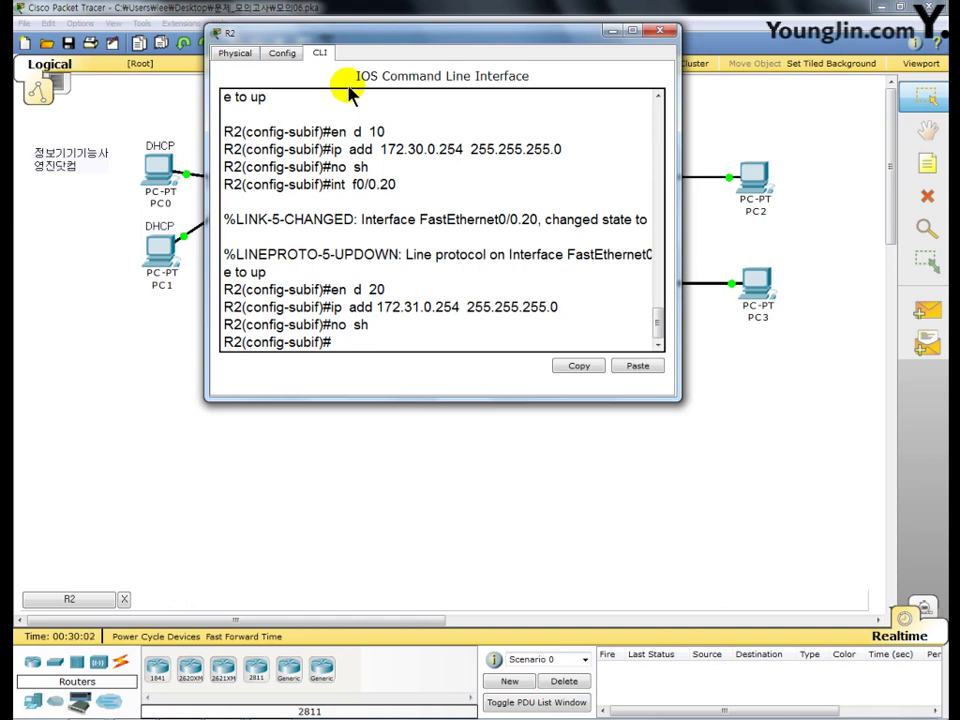
Assign IP address 10.0.0.2 with mask 255.255.255.252 to R2's serial interface s0/0/0
type("int s0/0/0")
key("Return")
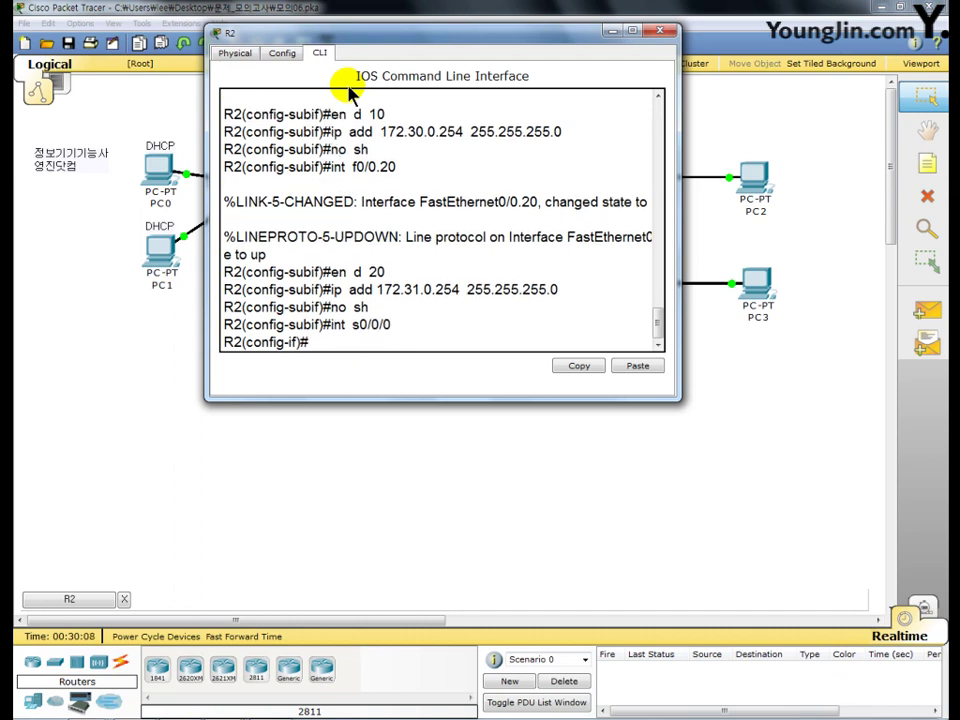
type("ip add 10.0.0.2")
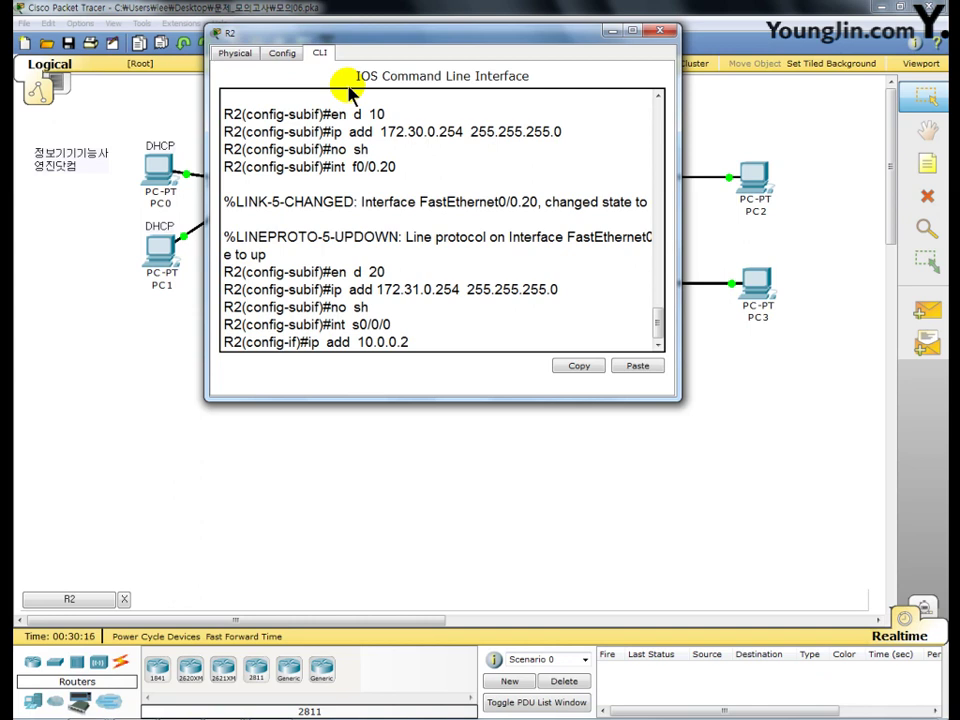
type(" 255.255.255.")
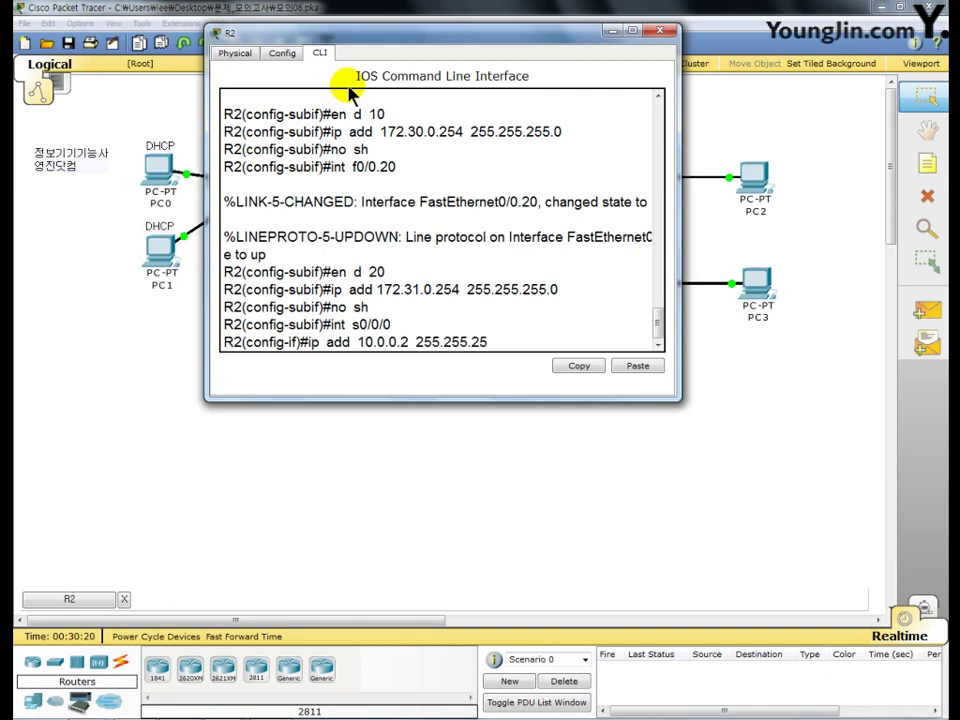
type("2")
key("Return")
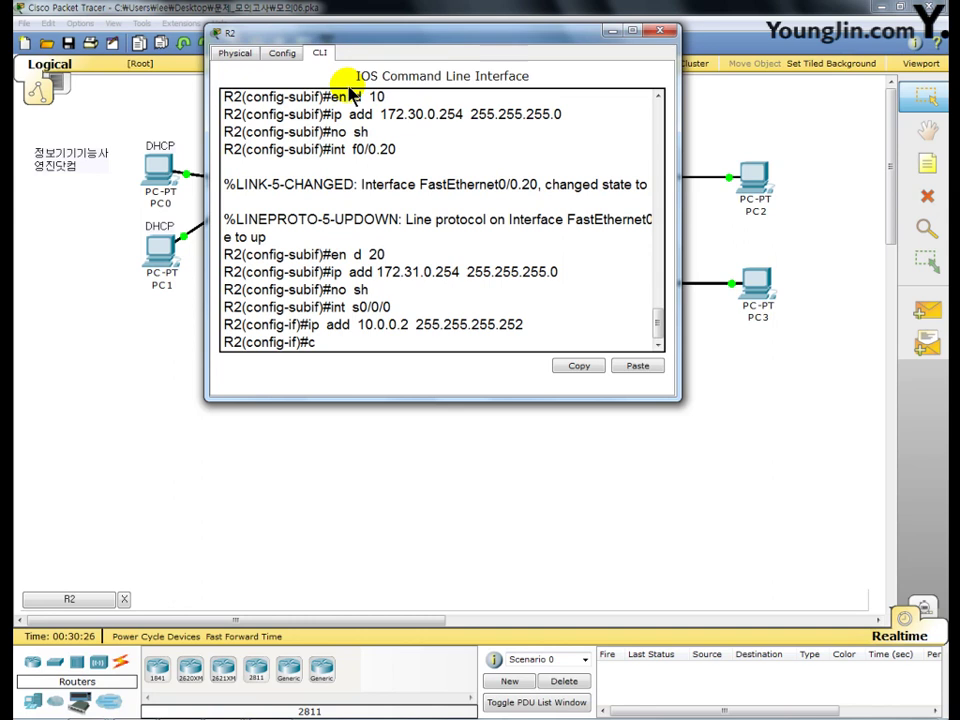
Set the clock rate of R2's serial interface s0/0/0 to 64000 and enable the interface with no shutdown
type("l ra 64000")
key("Return")
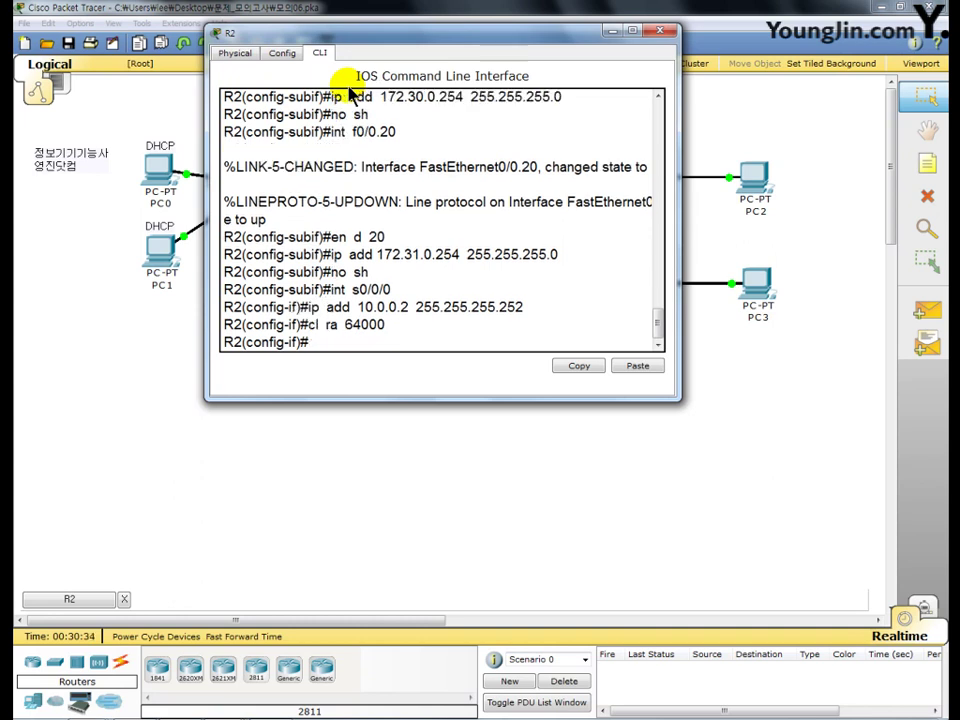
type("no  sh")
key("Return")
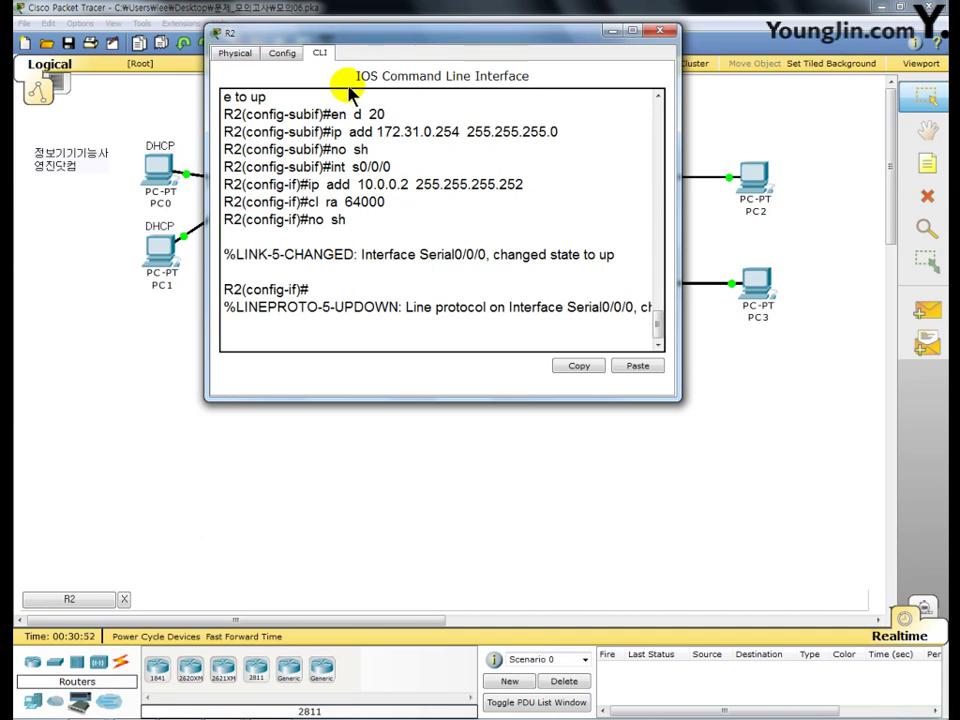
key("Return")
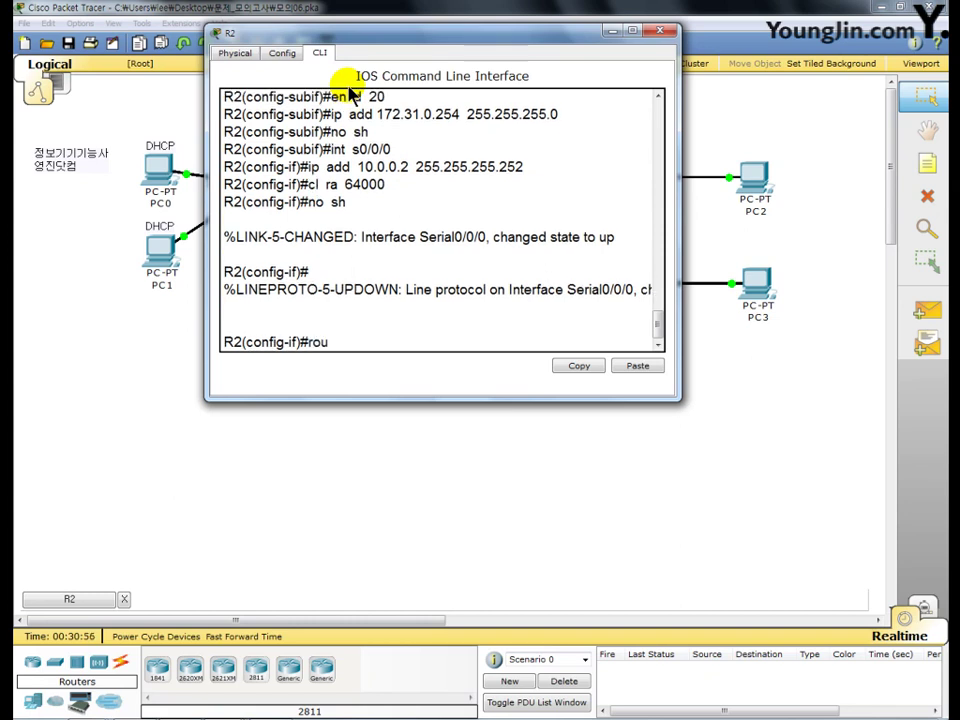
Start RIP routing on R2 and set it to version 2
type("rou rip")
key("Return")
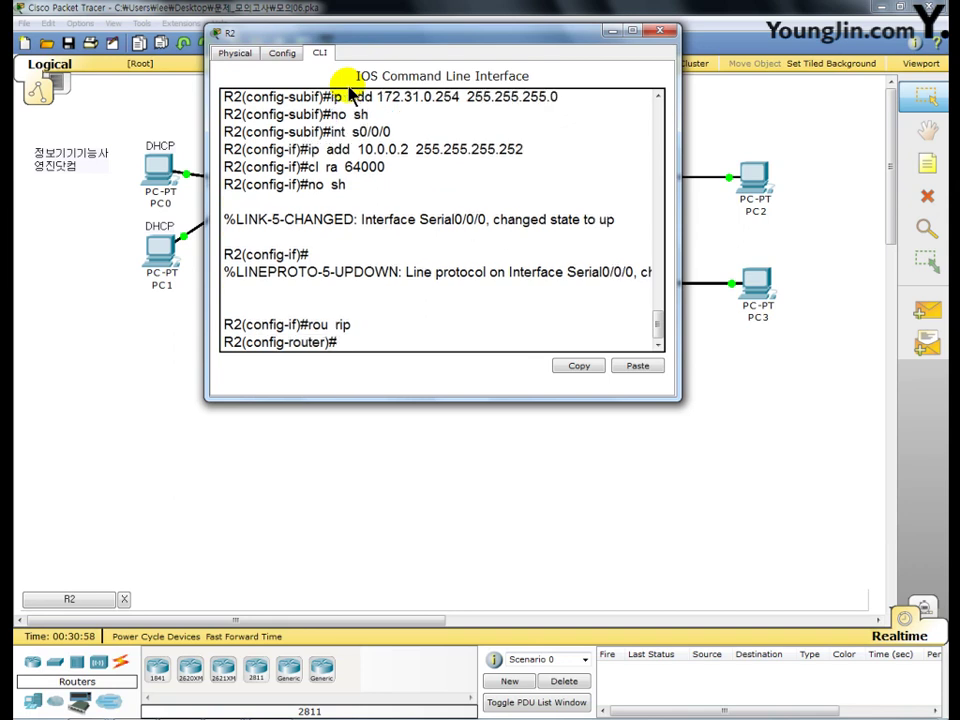
type("v 2")
key("Return")
Add the networks 172.30.0.0, 172.31.0.0 and 10.0.0.0 to R2's RIP configuration
type("ne")
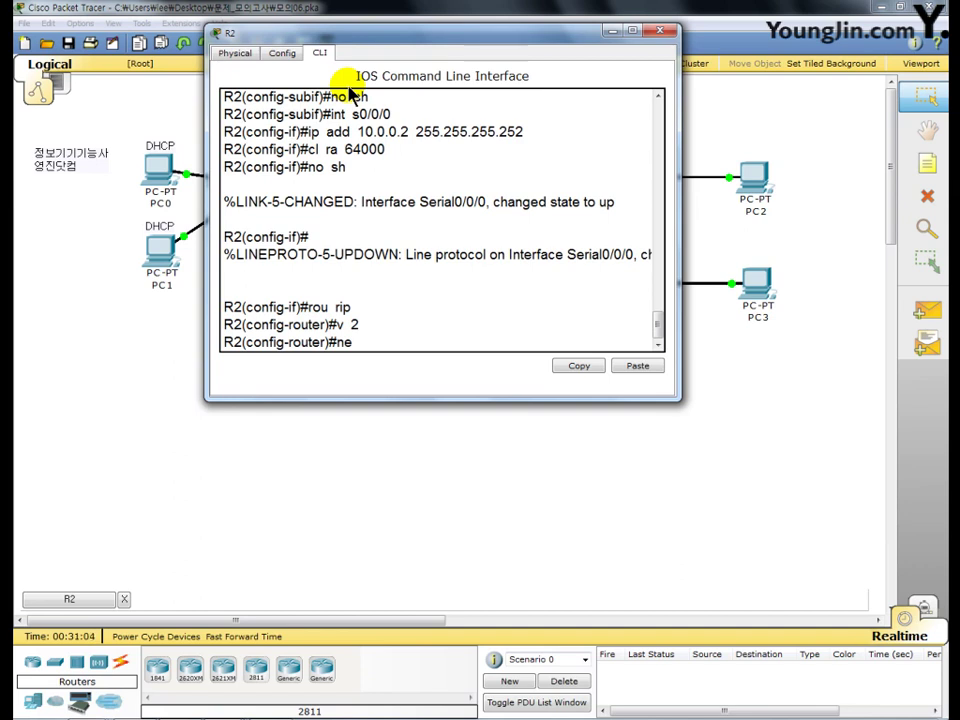
type(" 172.30.0.0")
key("Return")
type("ne 17")
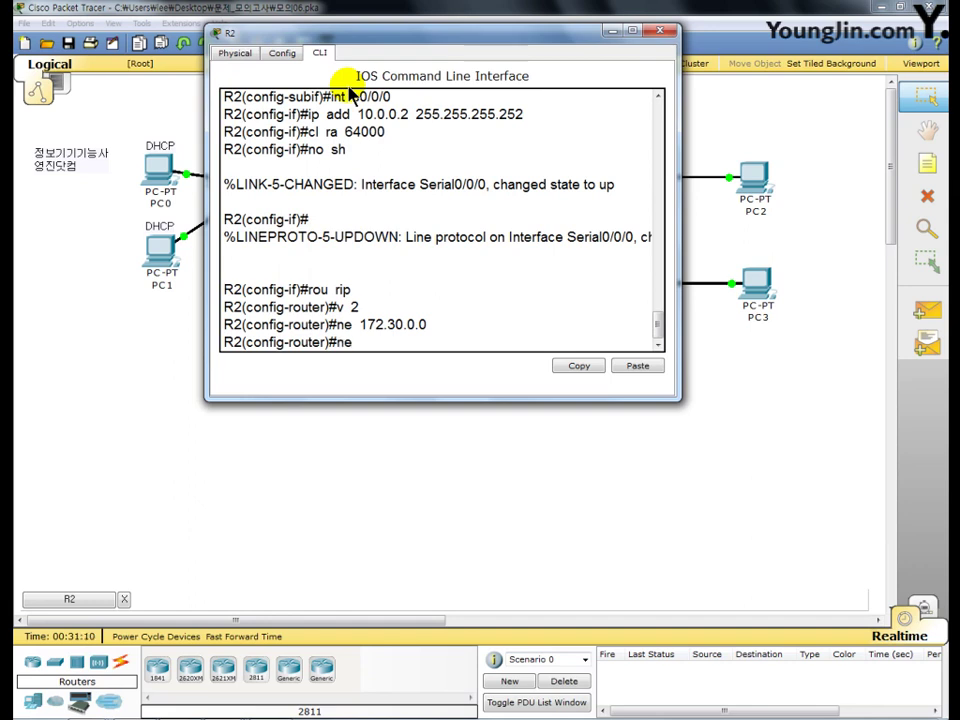
type("2.31.0.0")
key("Return")
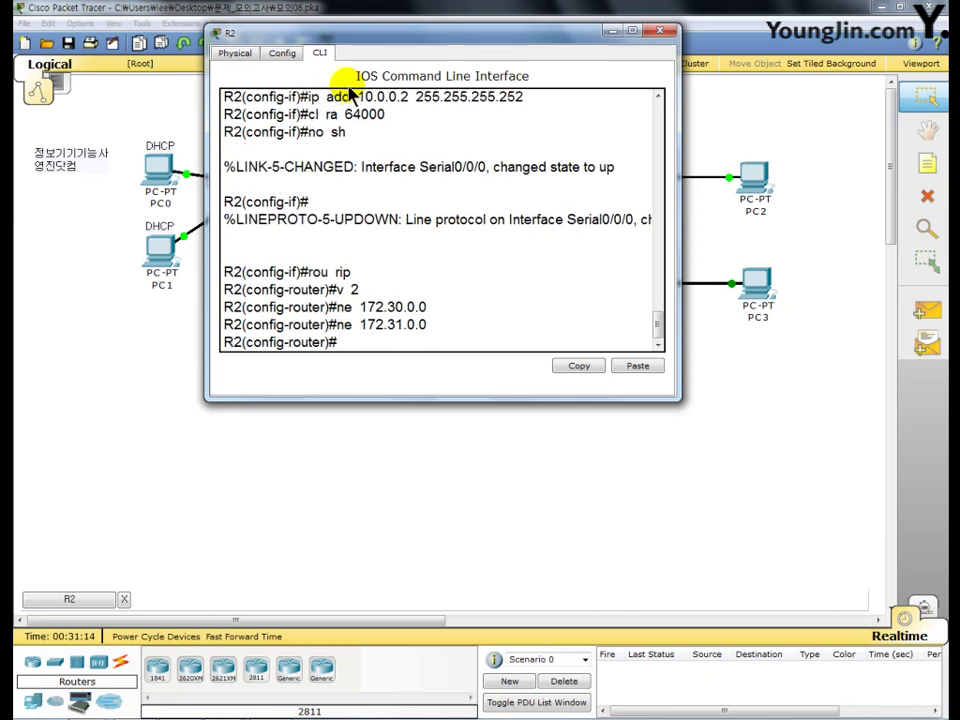
type("n")
type("e 10.0.0.0")
key("Return")
Turn off RIP auto-summary on R2, make f0/0 a passive interface, and close the router's window
type("n")
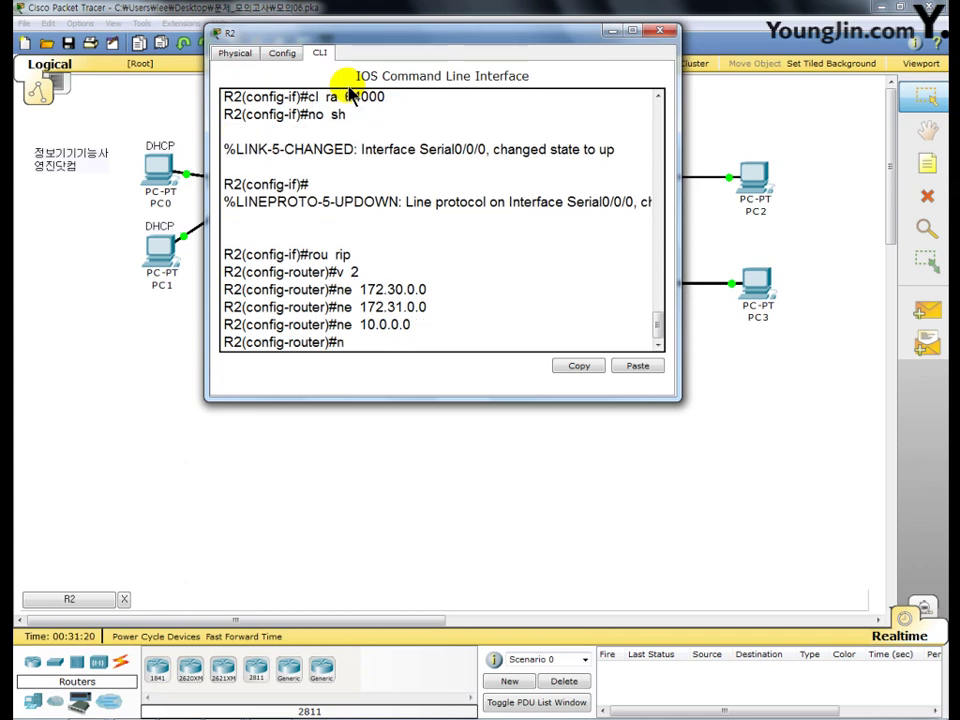
type("o au")
key("Return")
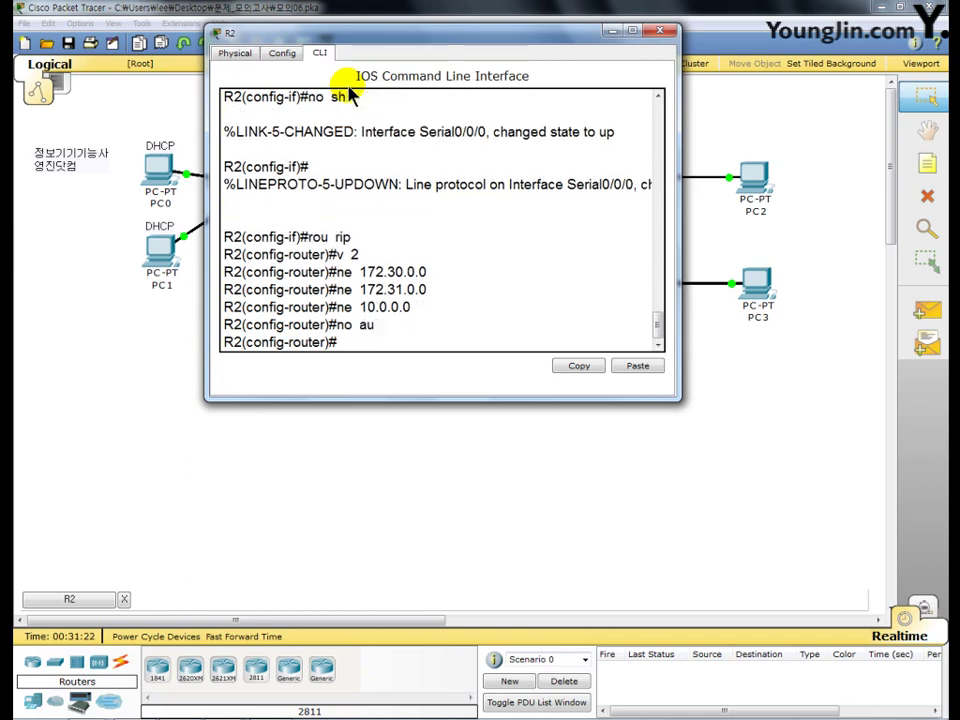
type("pass f0/0")
key("Return")
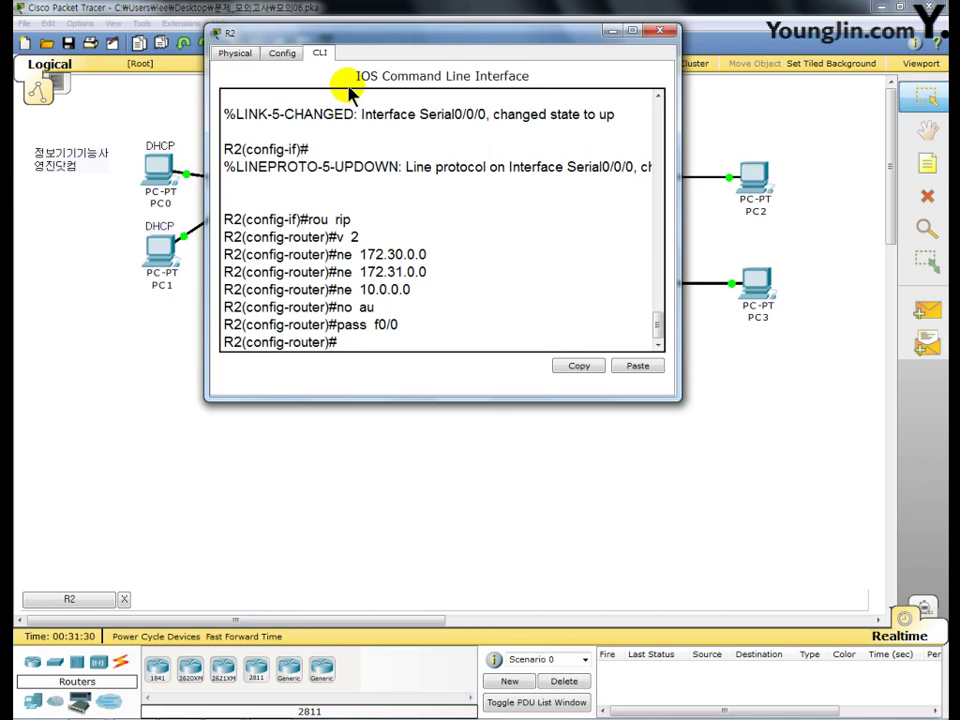
left_click(657, 31)
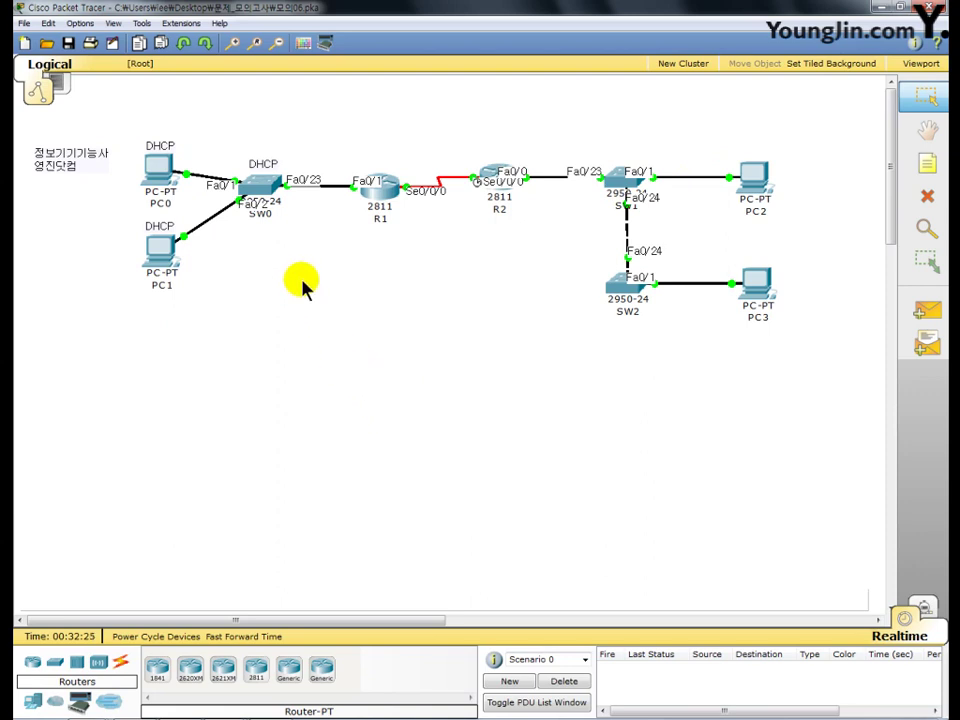
Check the DHCP-assigned address settings in PC0's IP configuration
left_click(157, 187)
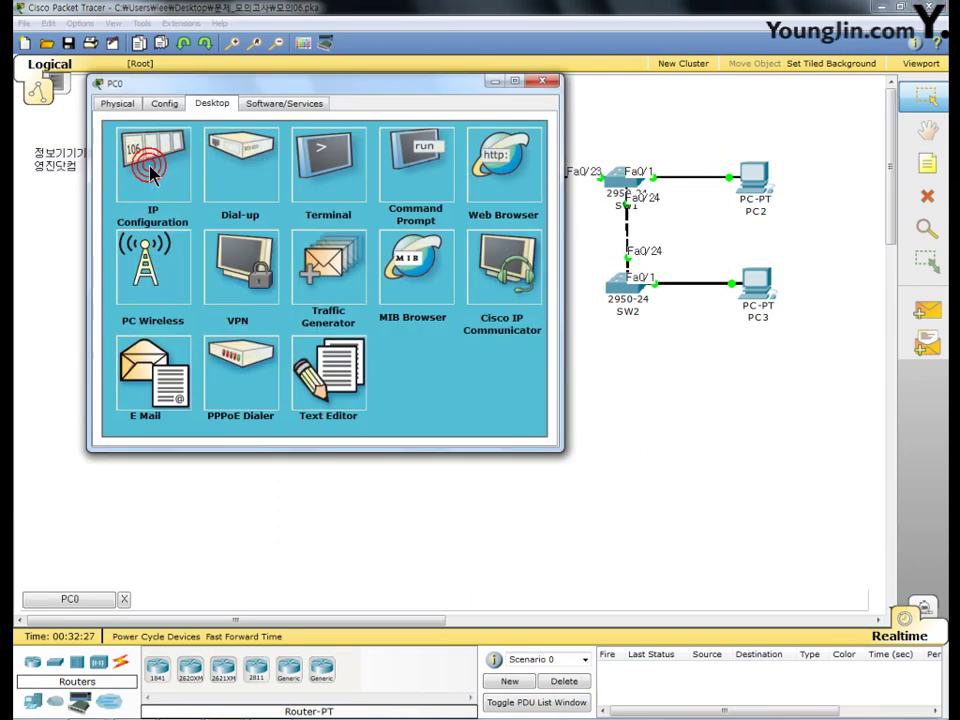
left_click(152, 178)
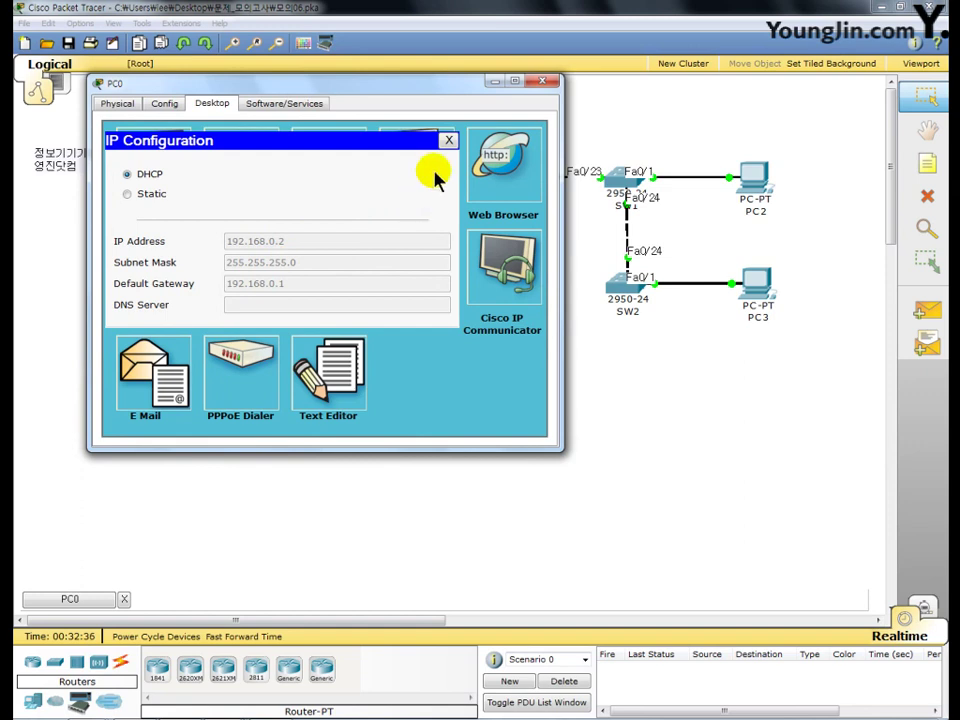
left_click(447, 142)
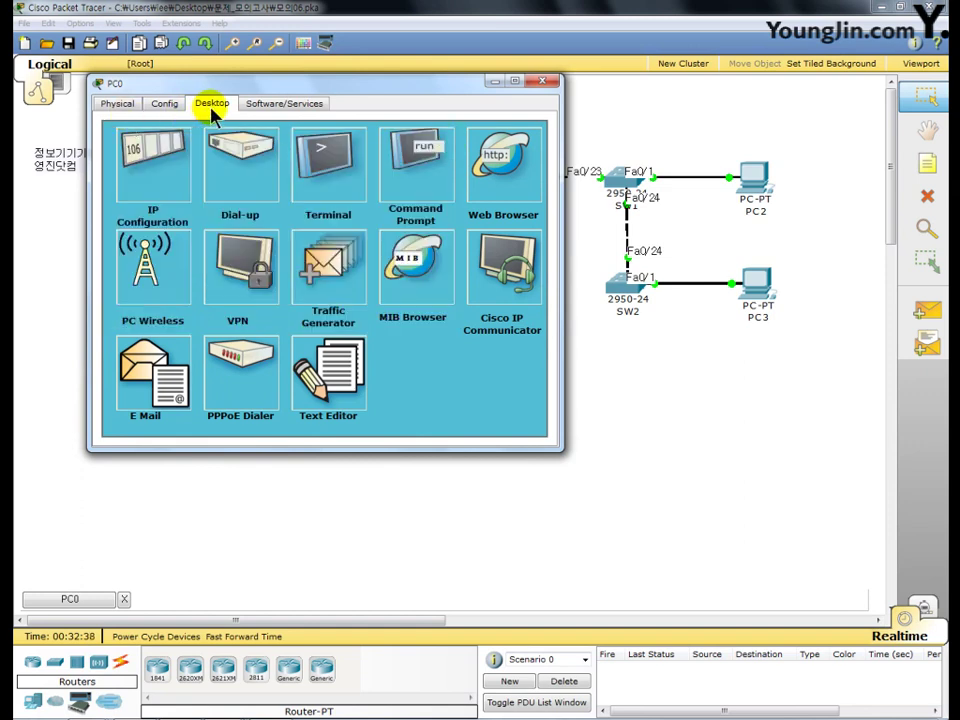
Ping 172.30.0.1 from PC0's command prompt
left_click(422, 168)
left_click_drag(395, 86, 575, 40)
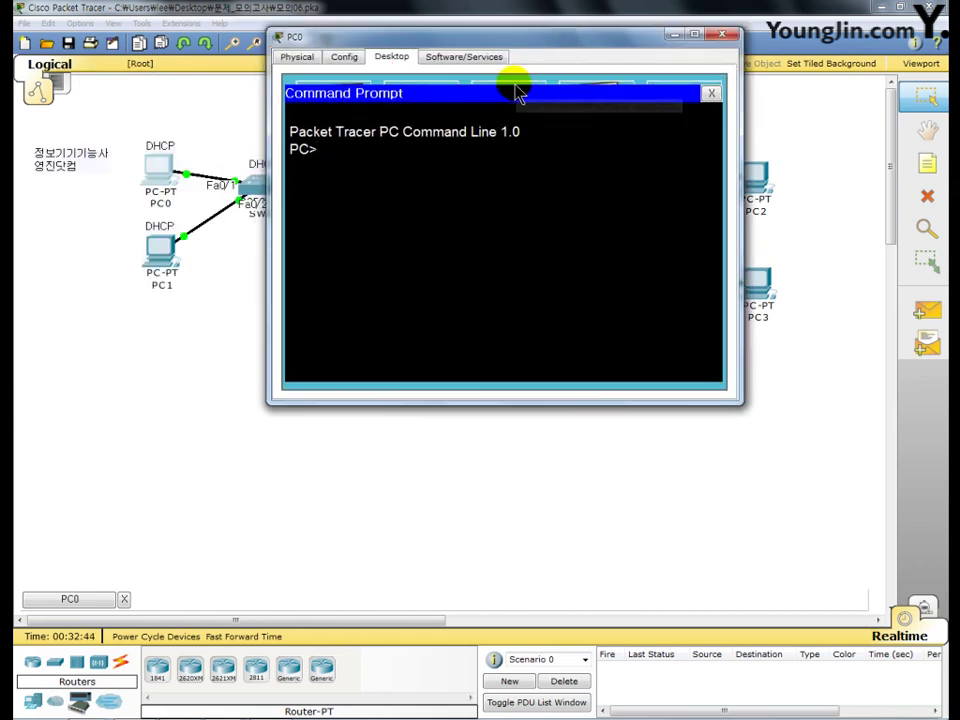
type("ping")
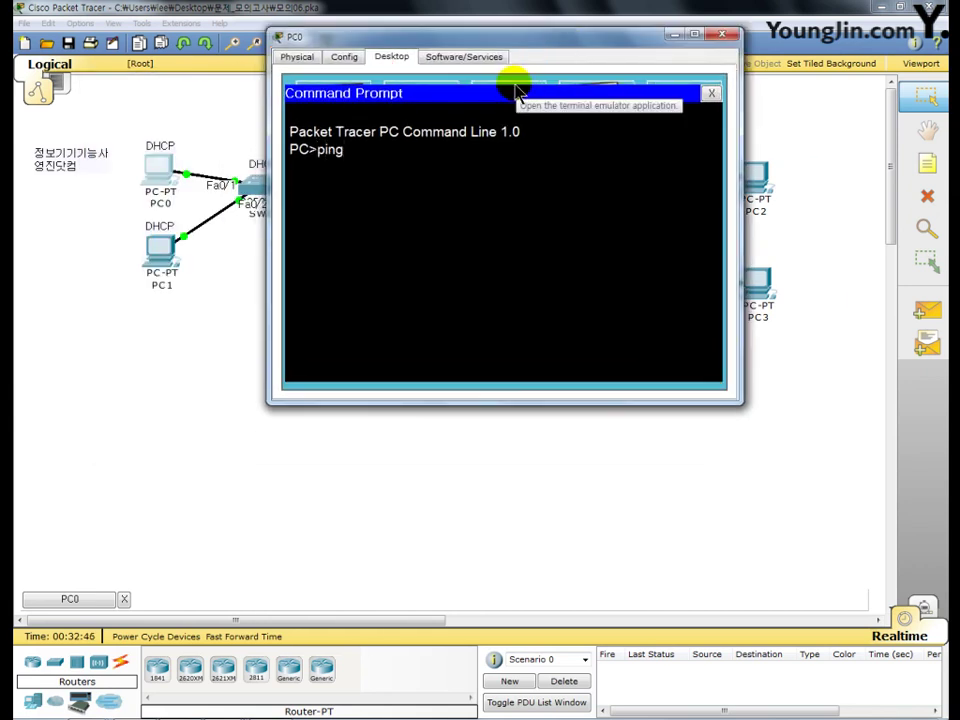
type(" 172.30.0.1")
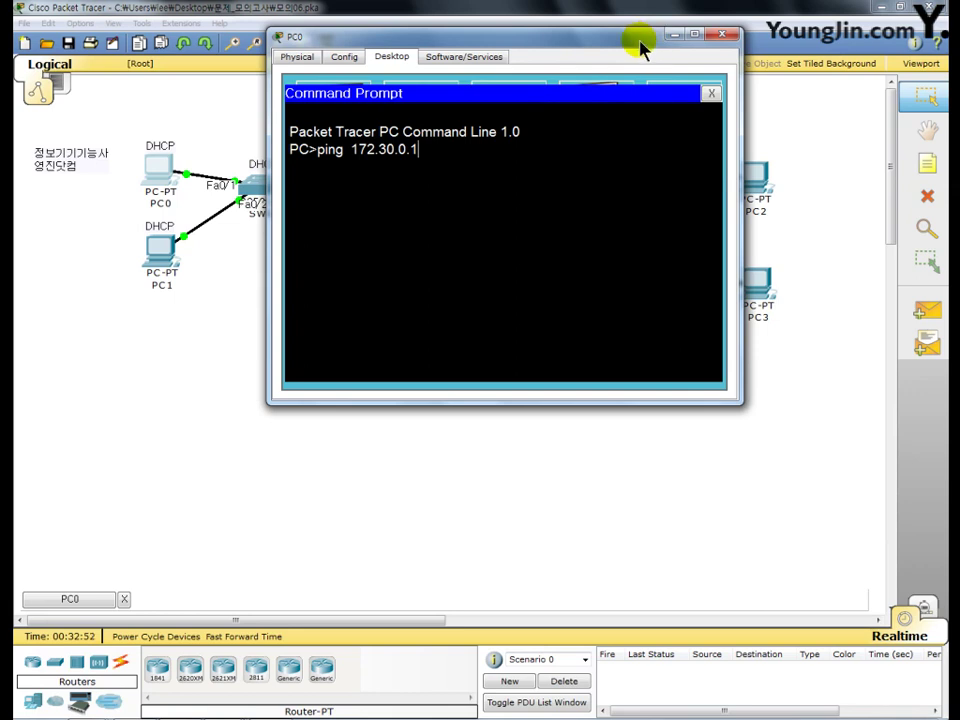
key("Return")
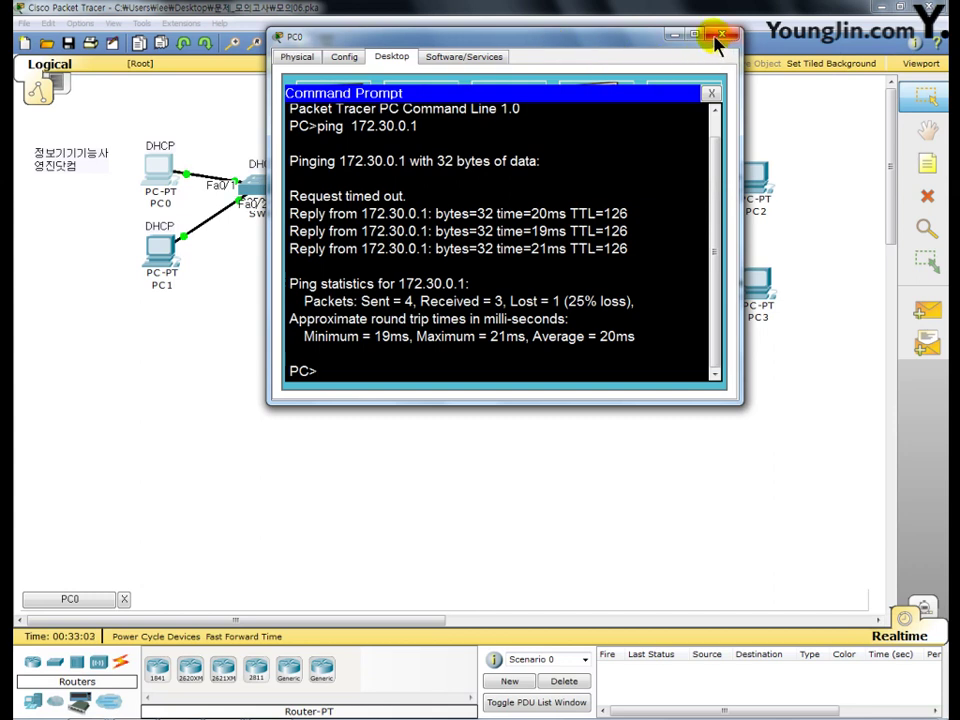
Ping 172.31.0.1 from PC0 and close PC0's window
type("ping  1")
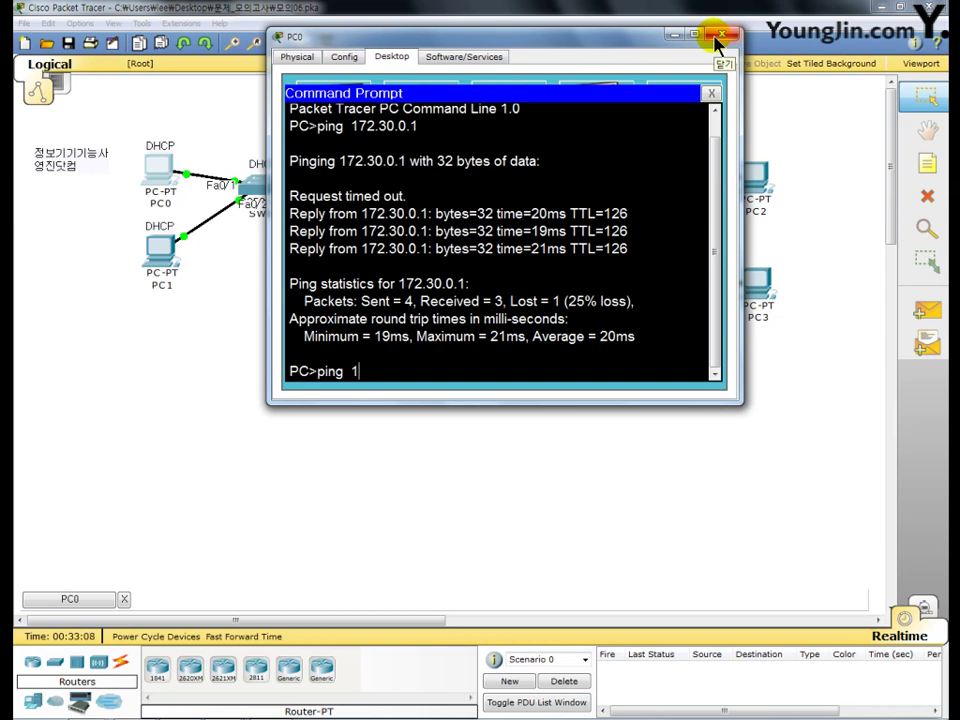
type("72.3")
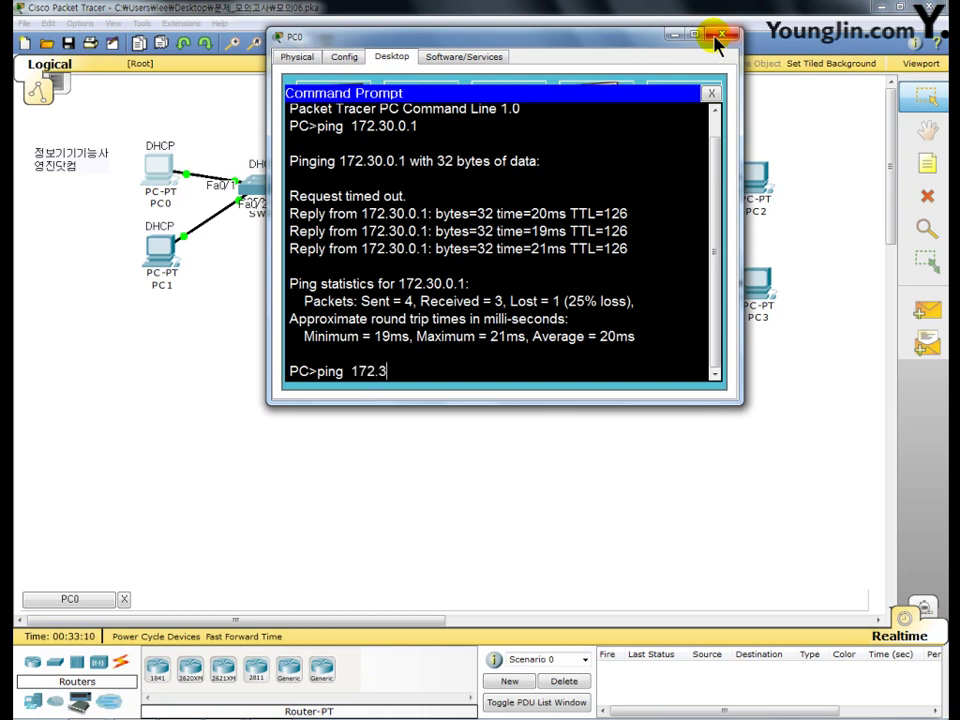
type("1.0.1")
key("Return")
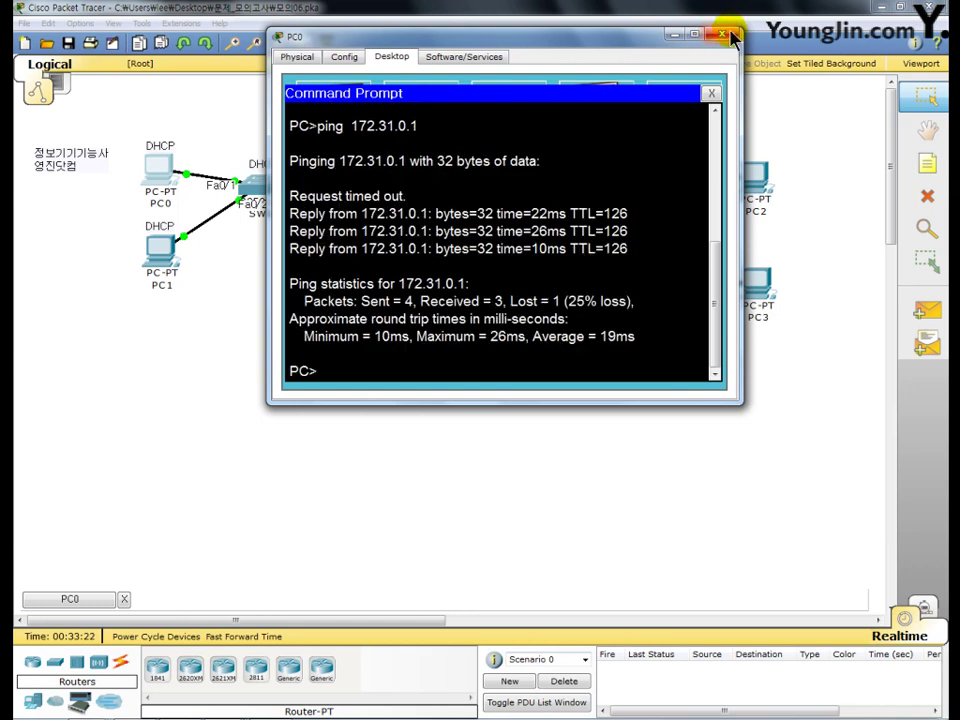
left_click(729, 37)
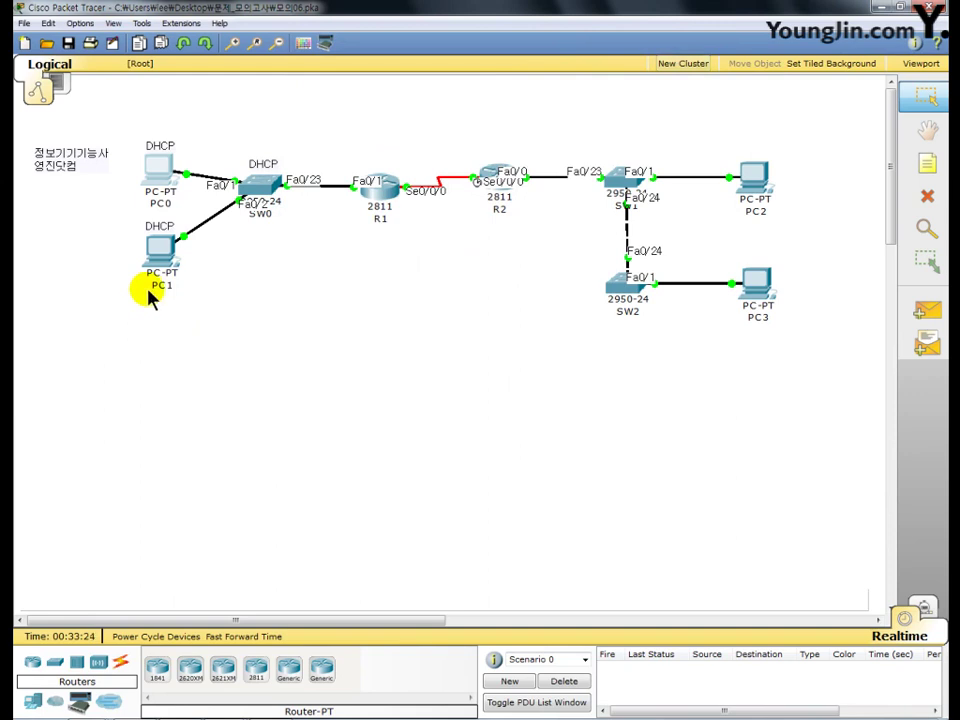
Open PC1's command prompt and ping 172.30.0.1
double_click(152, 245)
left_click_drag(272, 141, 403, 38)
left_click(587, 124)
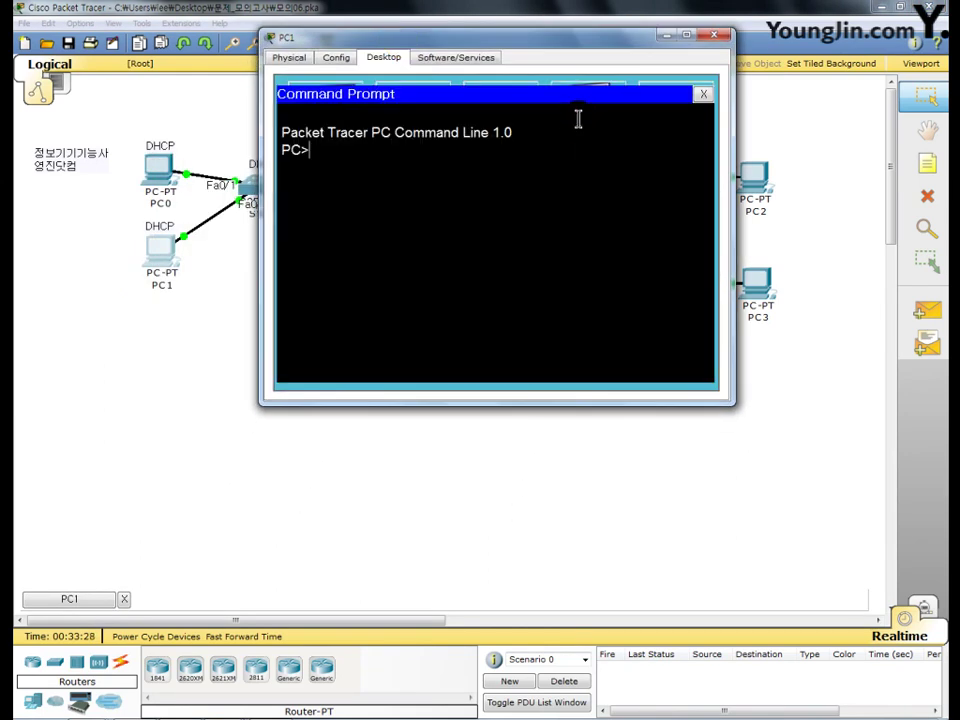
type("p")
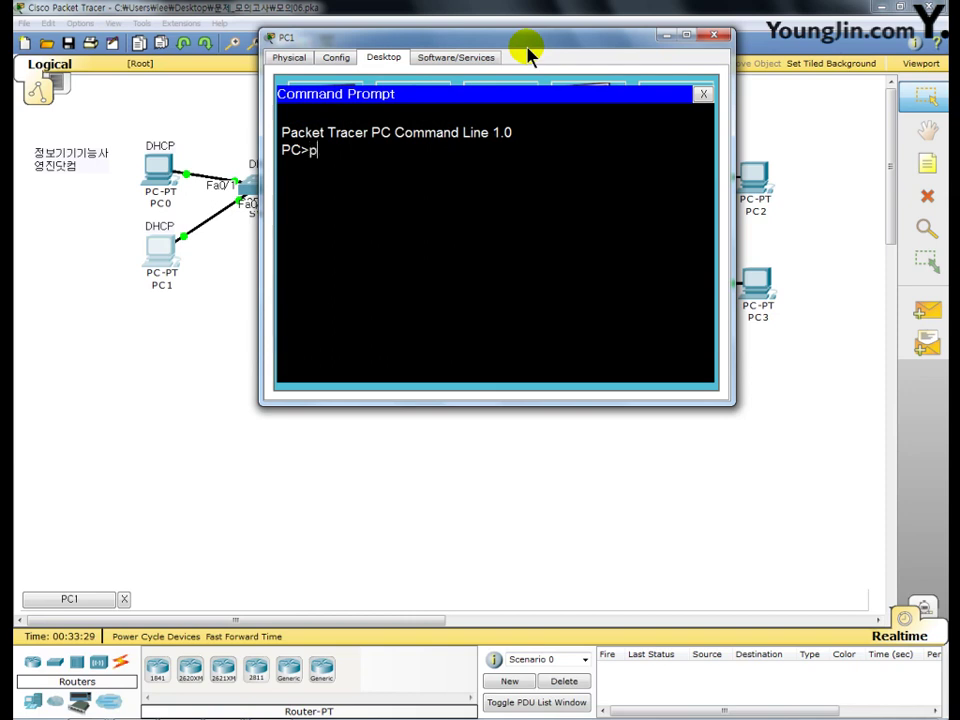
type("ing  172.30.0.1")
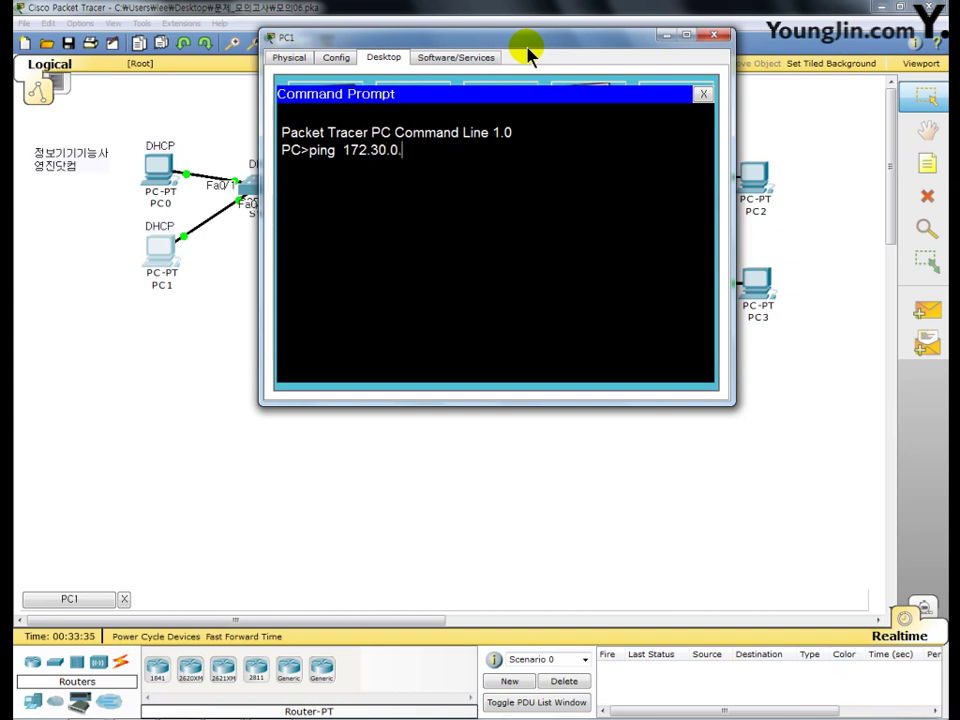
key("Return")
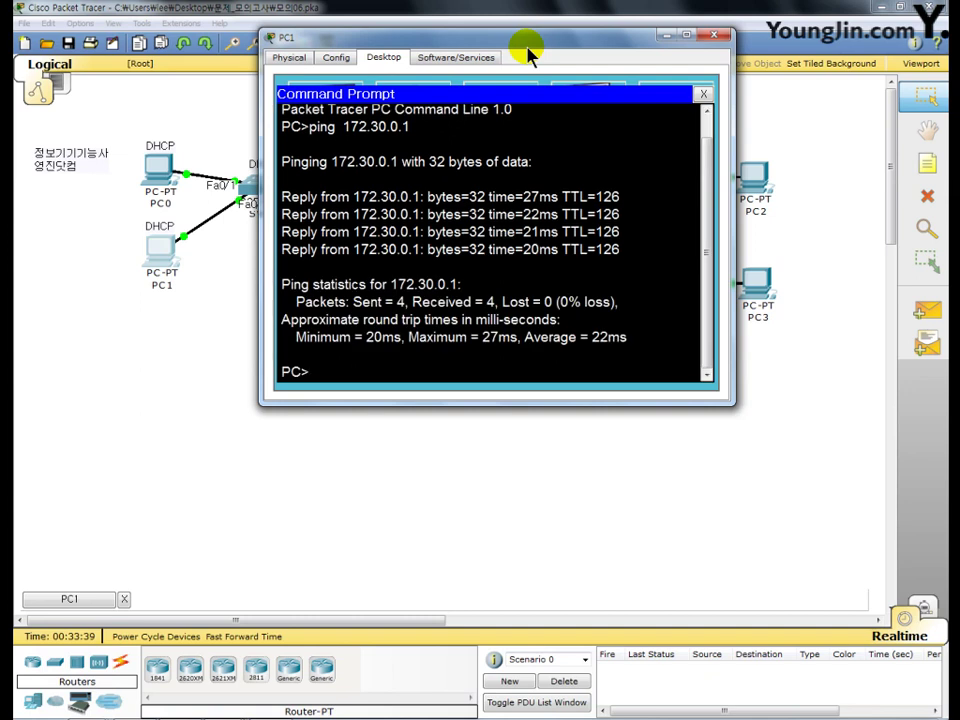
Ping 172.31.0.1 from PC1 and close PC1's window
type("ping  172.31.0.1")
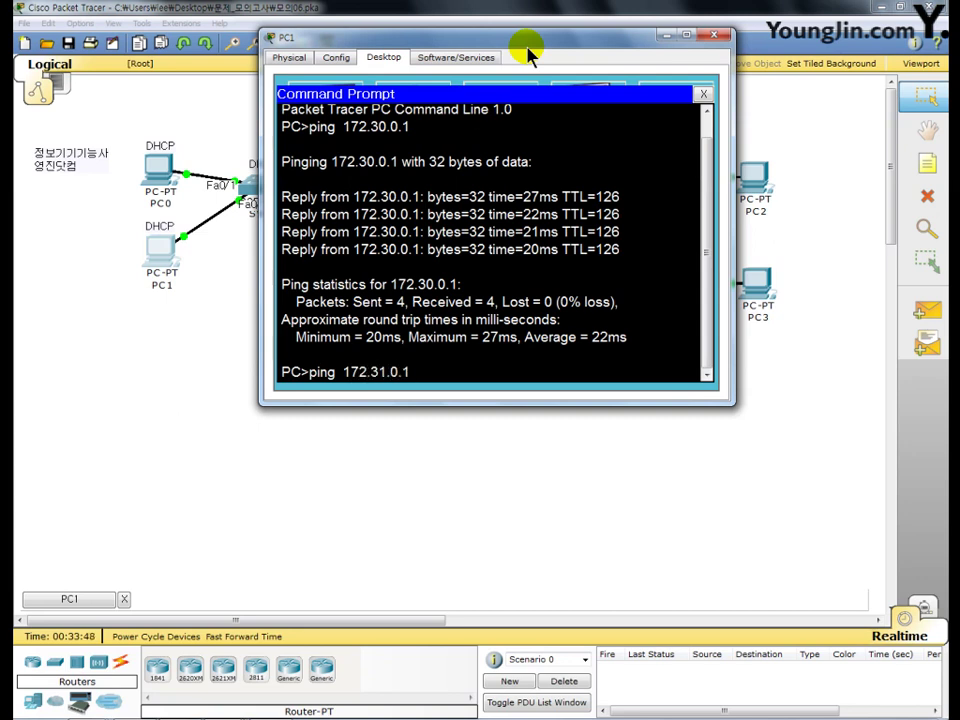
key("Return")
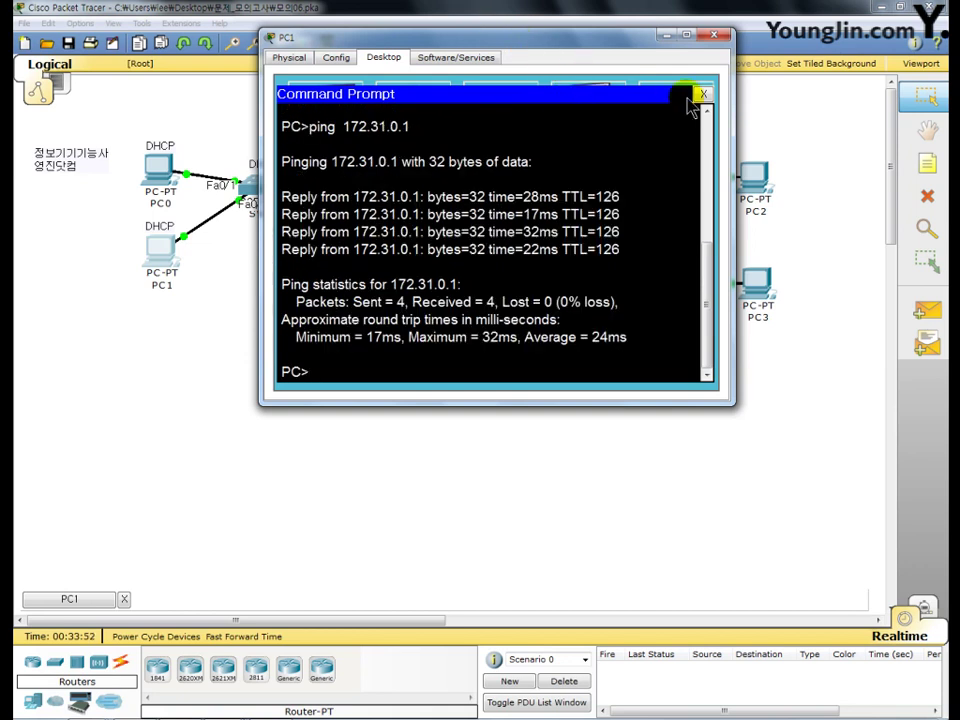
left_click(713, 36)
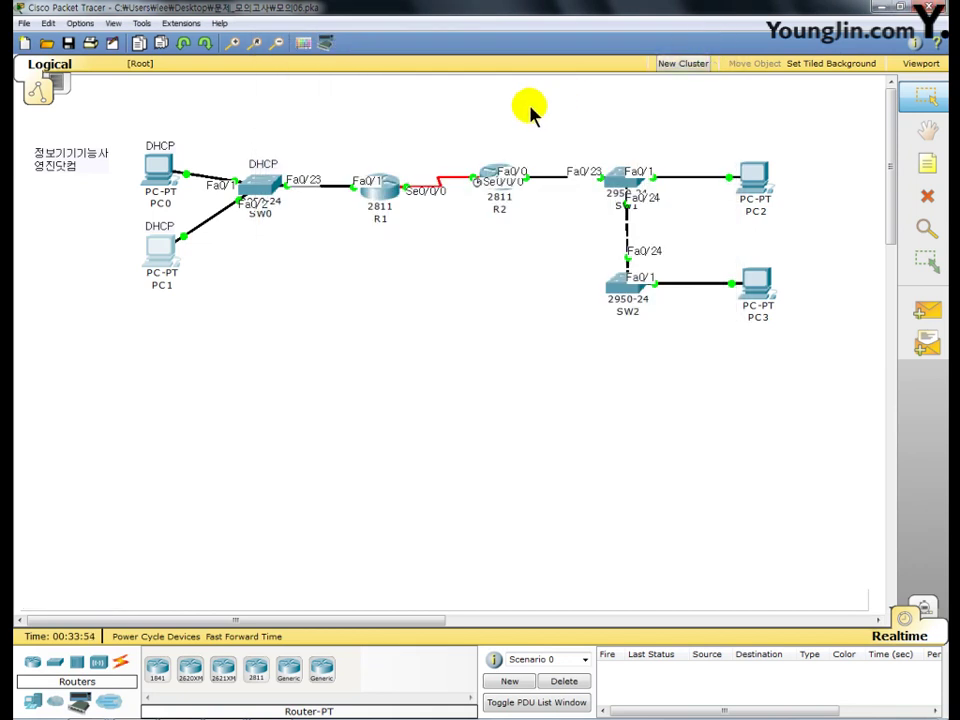
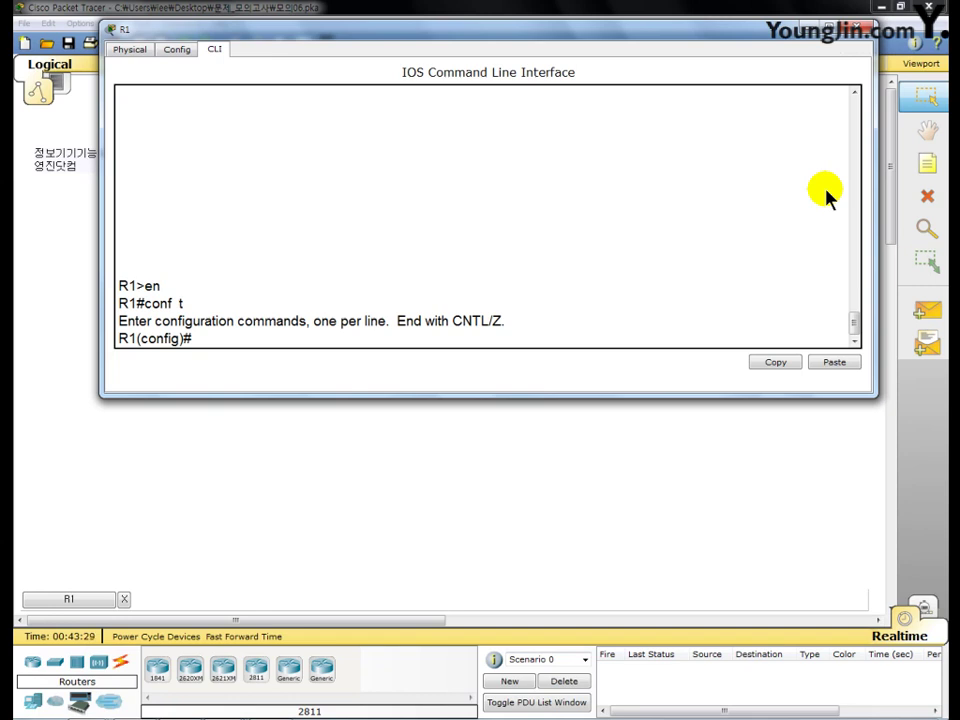
On R1, add an access list 100 entry denying ICMP echo from 192.168.0.0 0.0.0.255 to 172.30.0.0 0.0.0.255
type("acc")
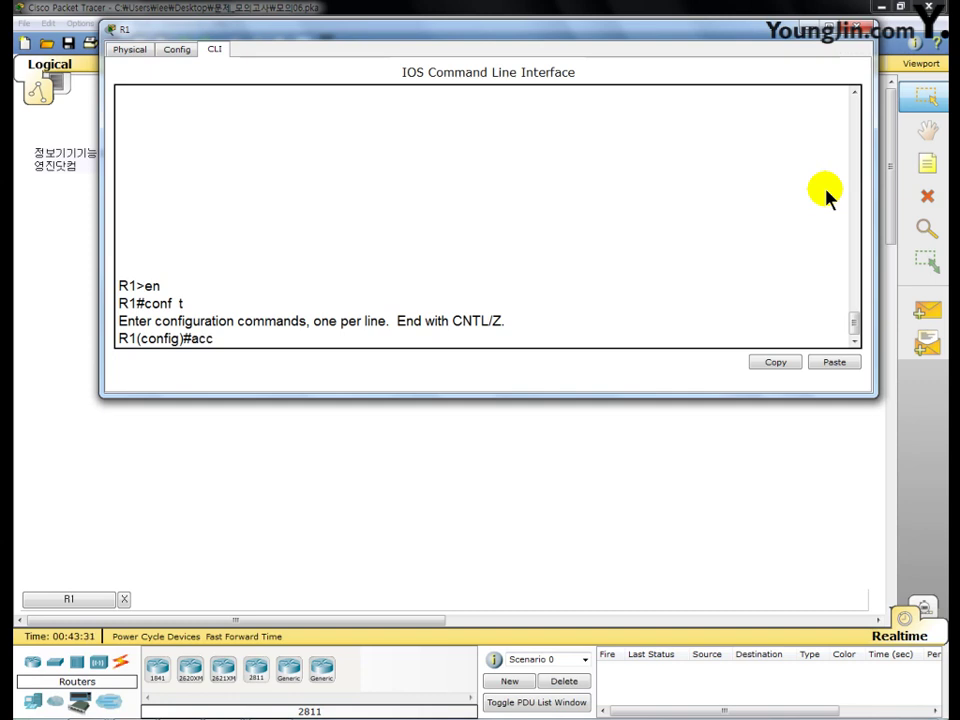
type(" 100 deny")
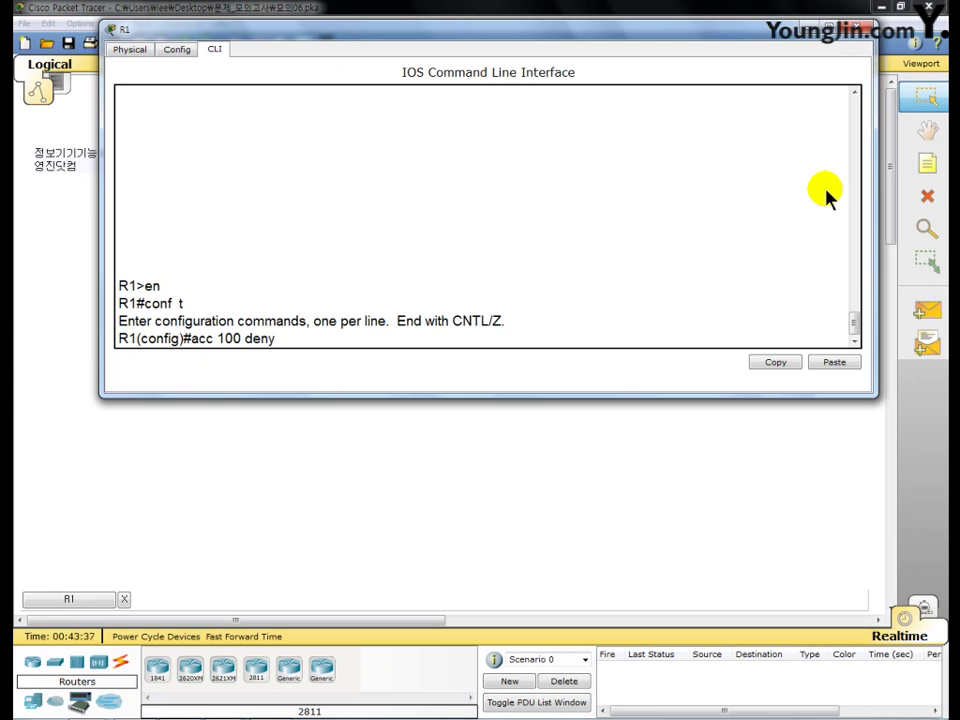
type(" icmp 192.168.0.0")
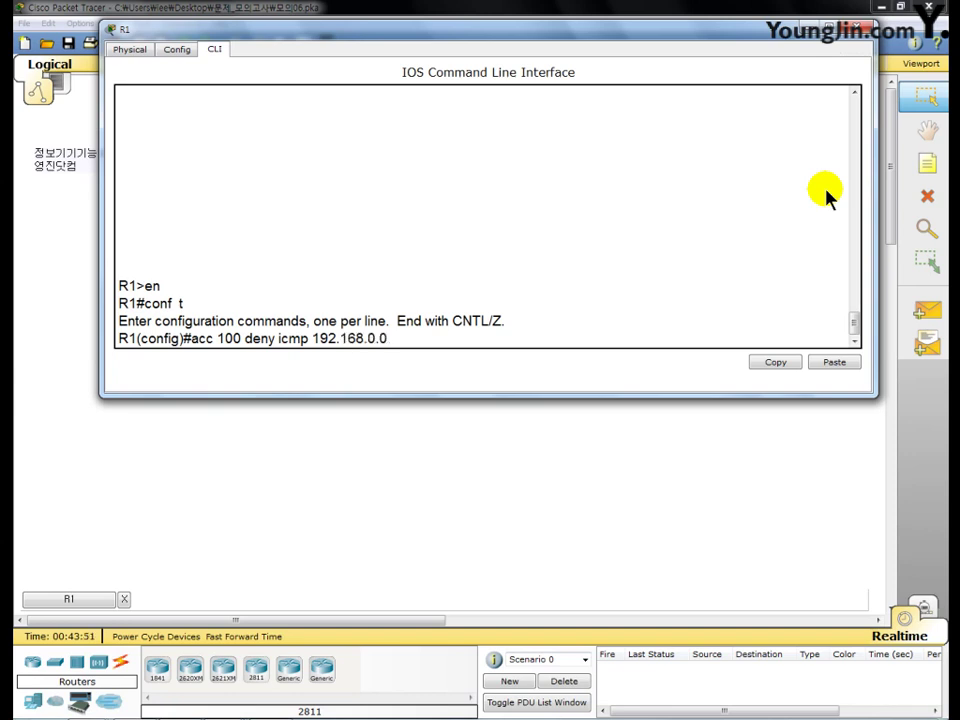
type(" 0.0.0.255 172")
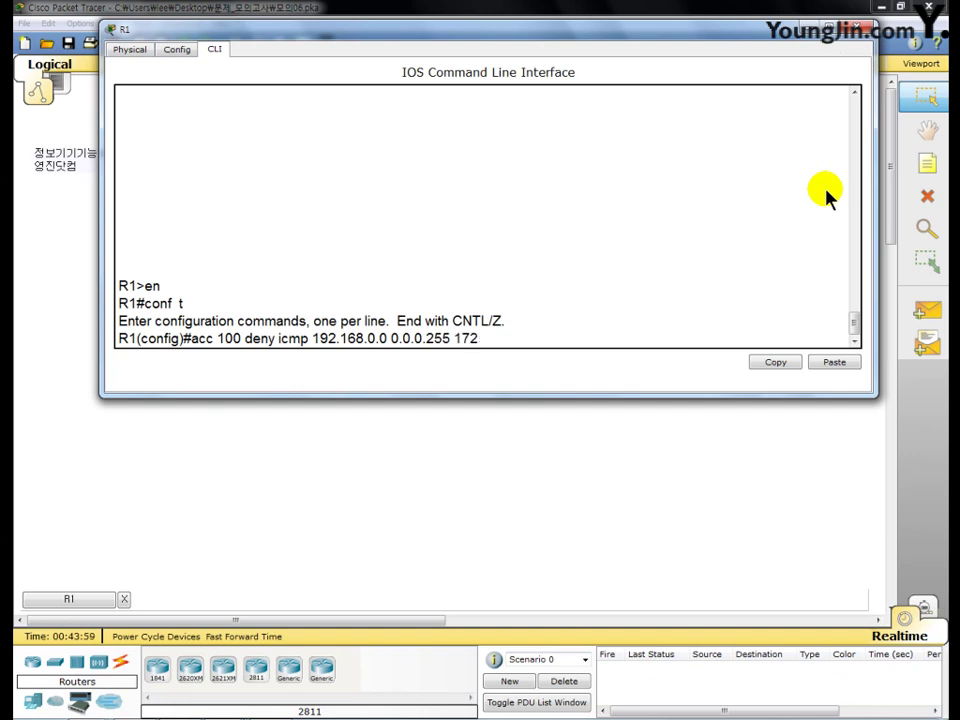
type(".30.0.0  0.0.0.255")
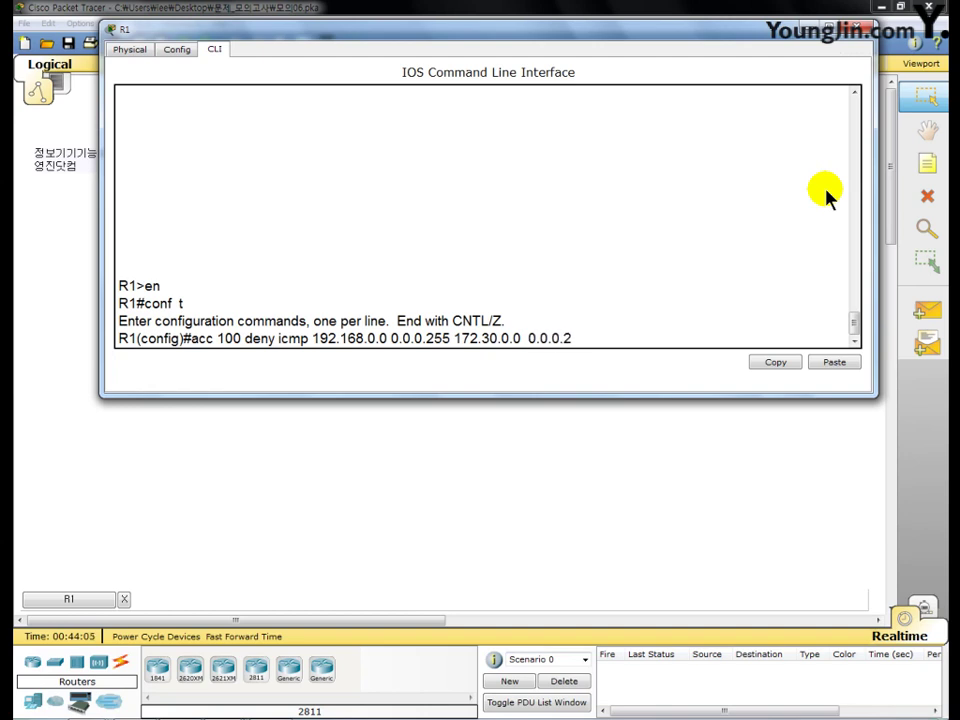
type("  echo")
key("Return")
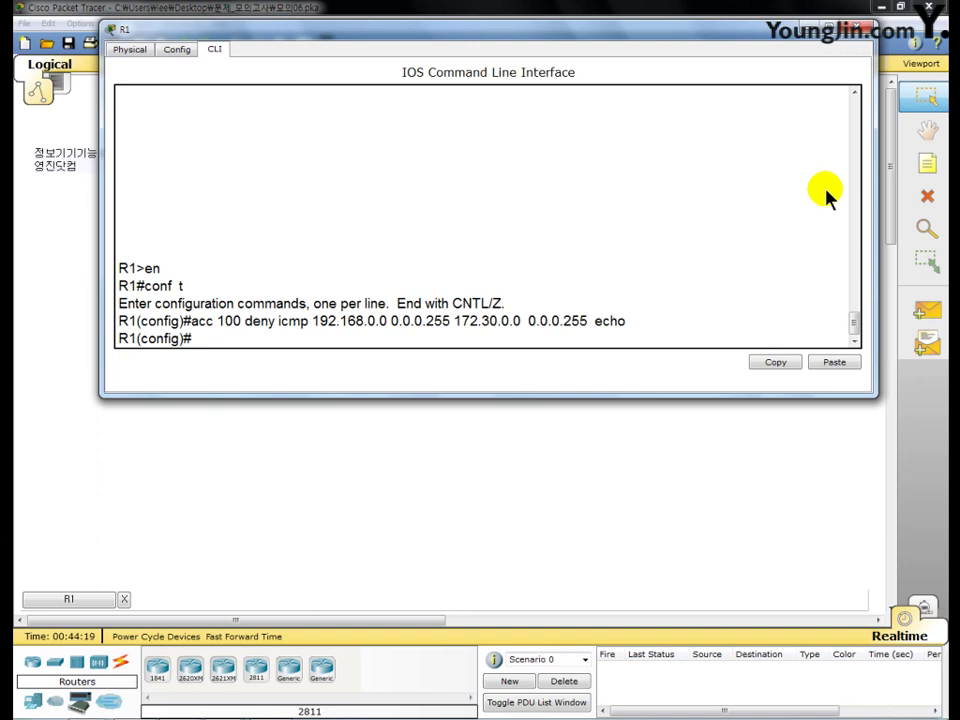
Add a second access list 100 entry on R1 denying ICMP echo from 192.168.0.0 0.0.0.255 to 172.31.0.0 0.0.0.255
type("acc 100 deny")
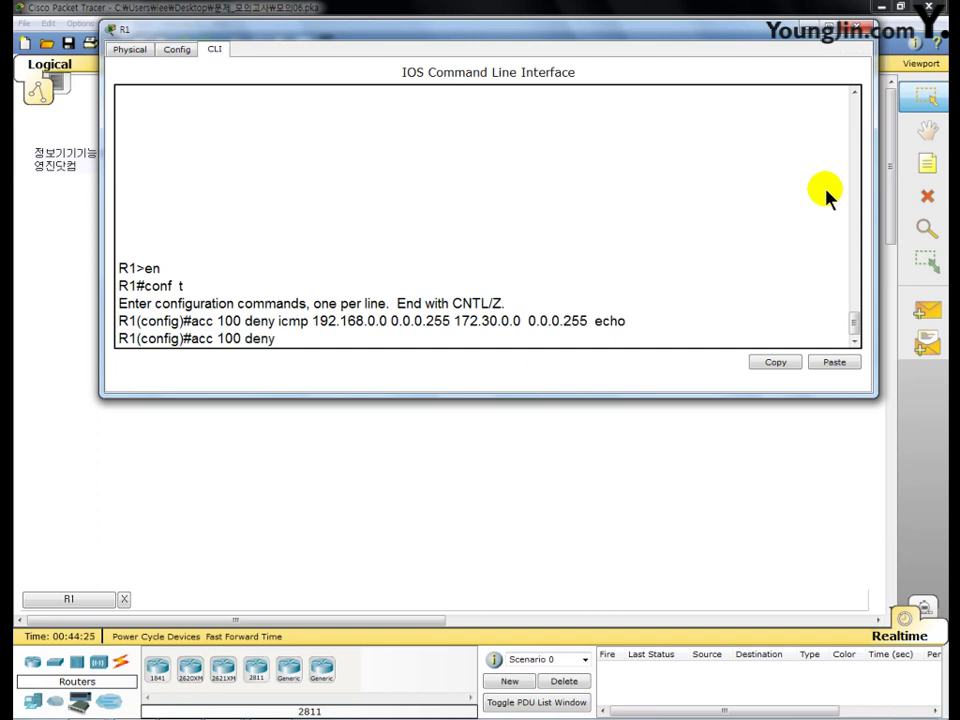
type(" icmp 192.168.0.")
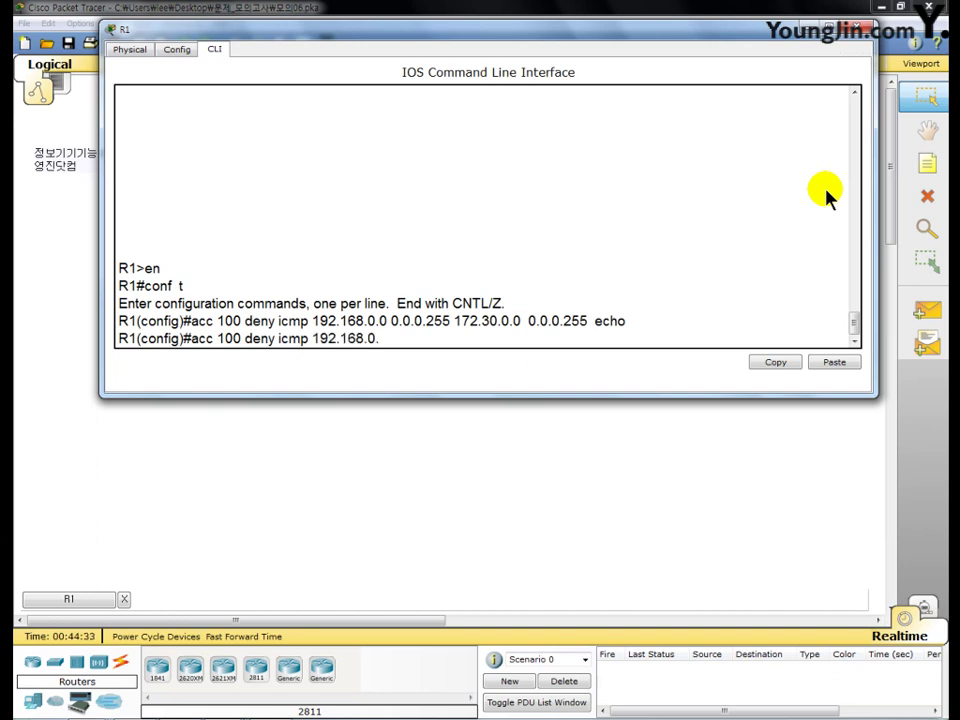
type("0 0.0.0.255 172.3")
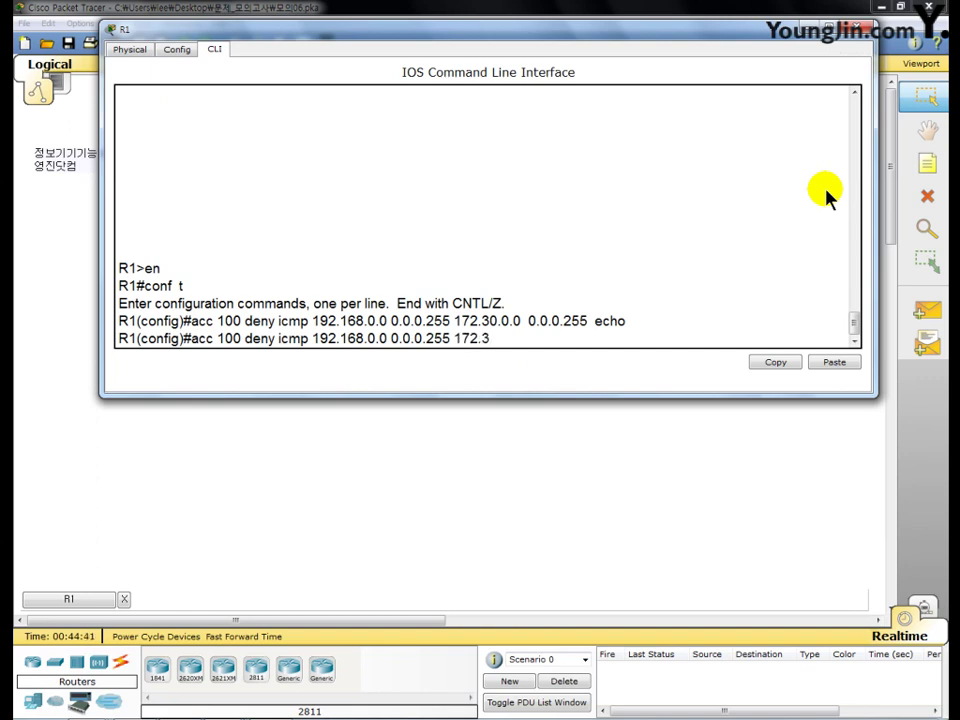
type("1.0.0 0")
key("BackSpace")
key("BackSpace")
type("0.0.0.255")
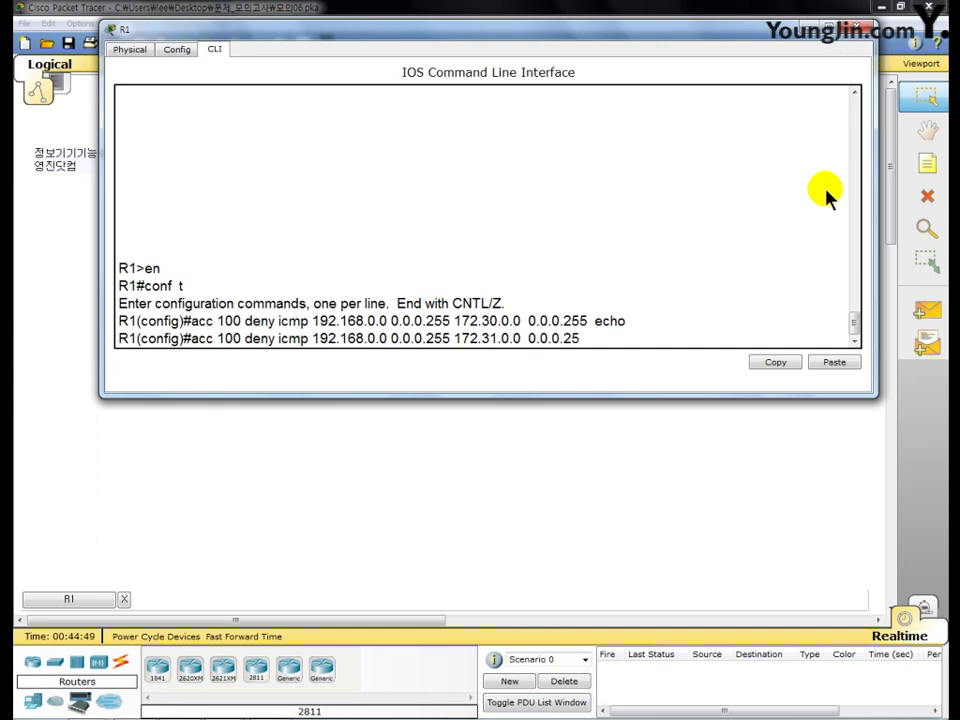
type("  echo")
key("Return")
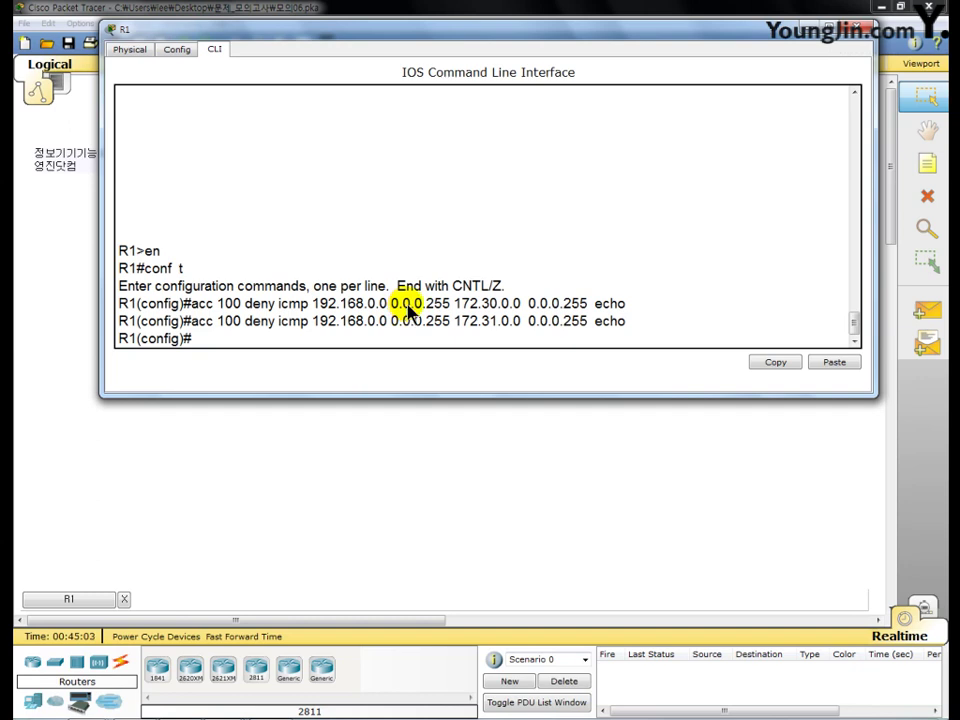
Switch to K-Screen Pen and write the text heading "acl 대상" over the empty area of R1's terminal
key("ctrl+shift+p")
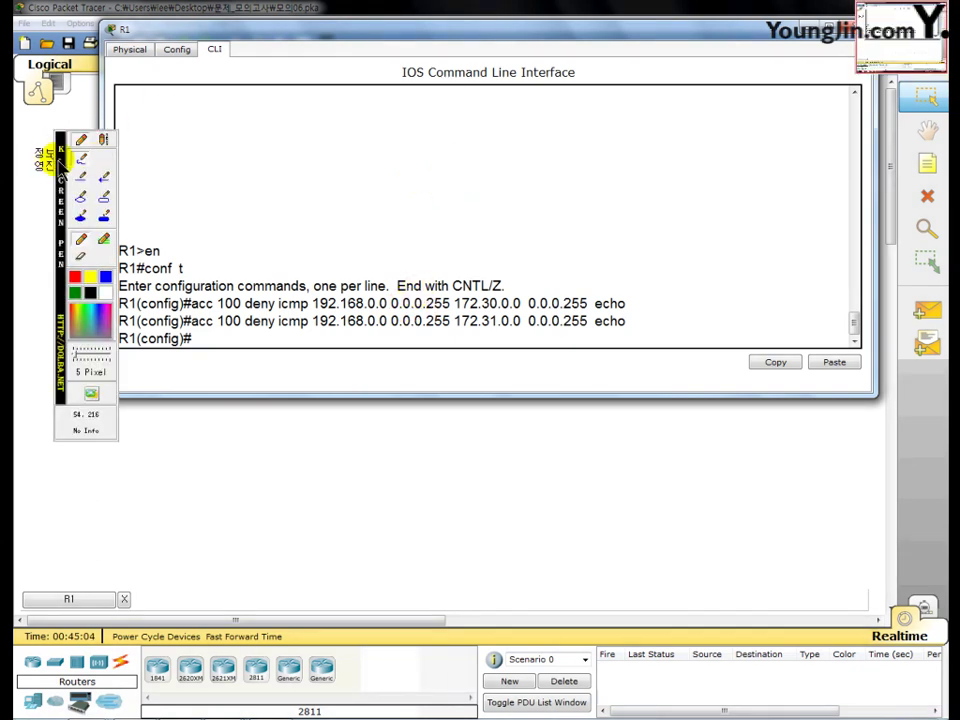
left_click_drag(60, 152, 36, 159)
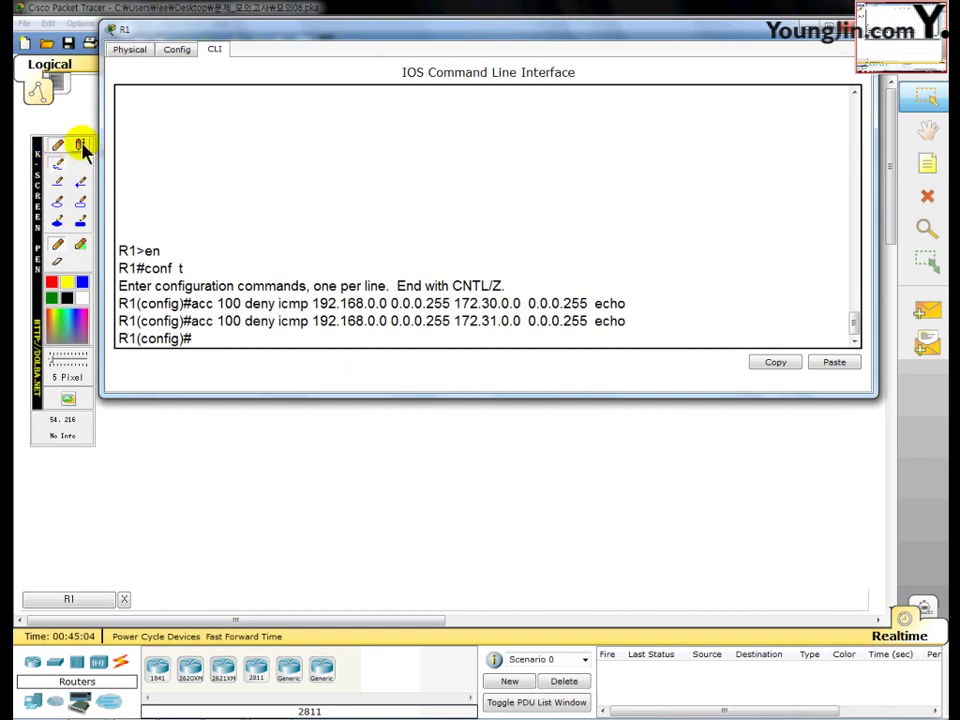
left_click(80, 146)
left_click(256, 99)
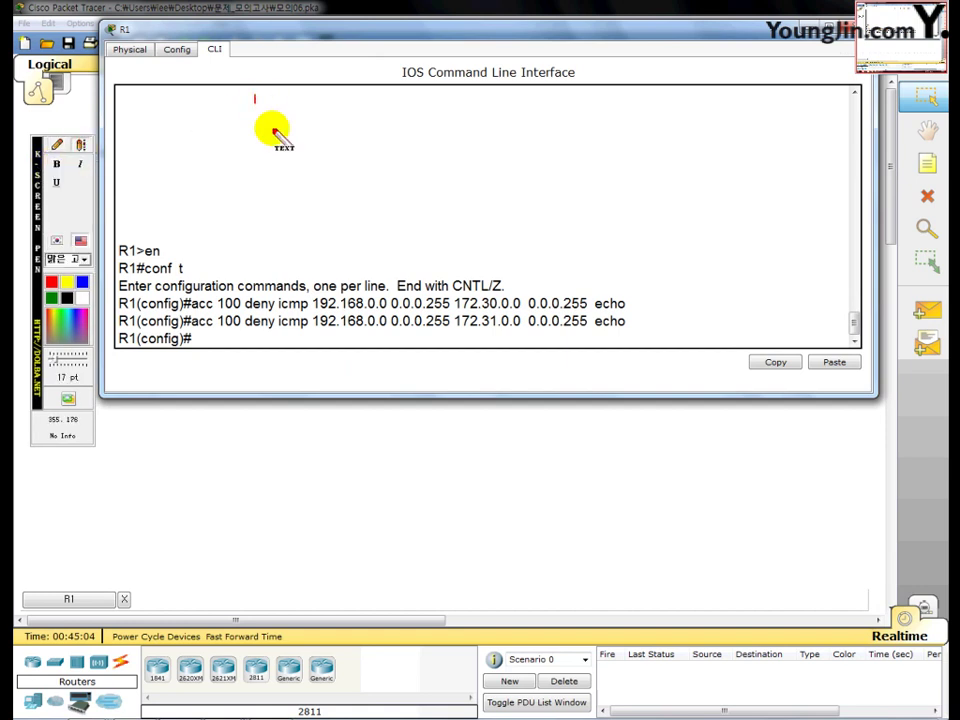
type("ac")
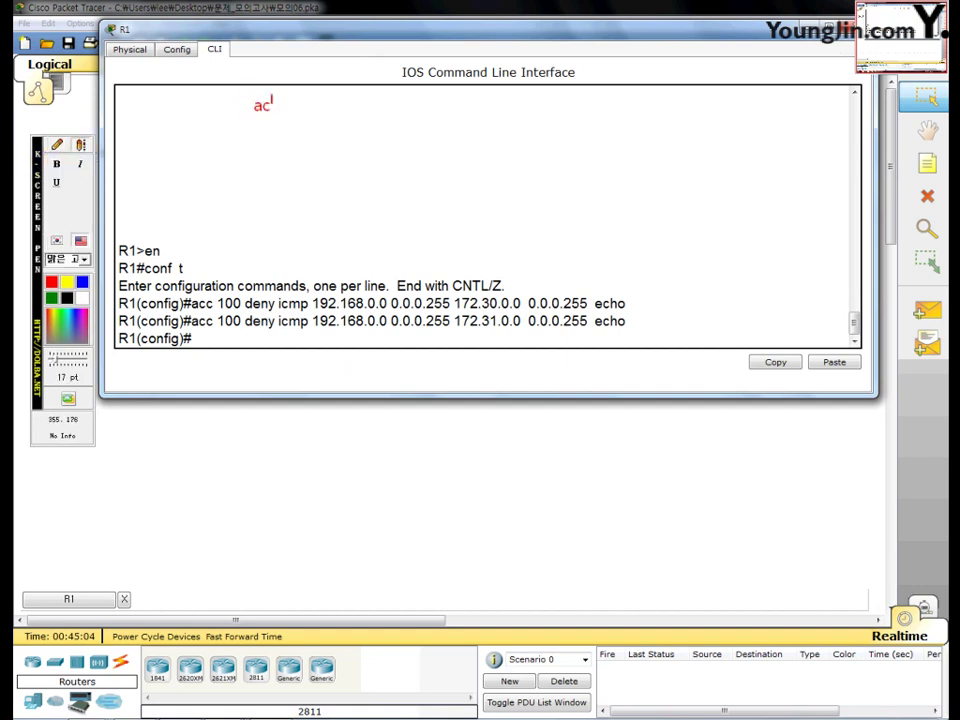
type("l")
type("eo")
key("BackSpace")
key("BackSpace")
type("대사")
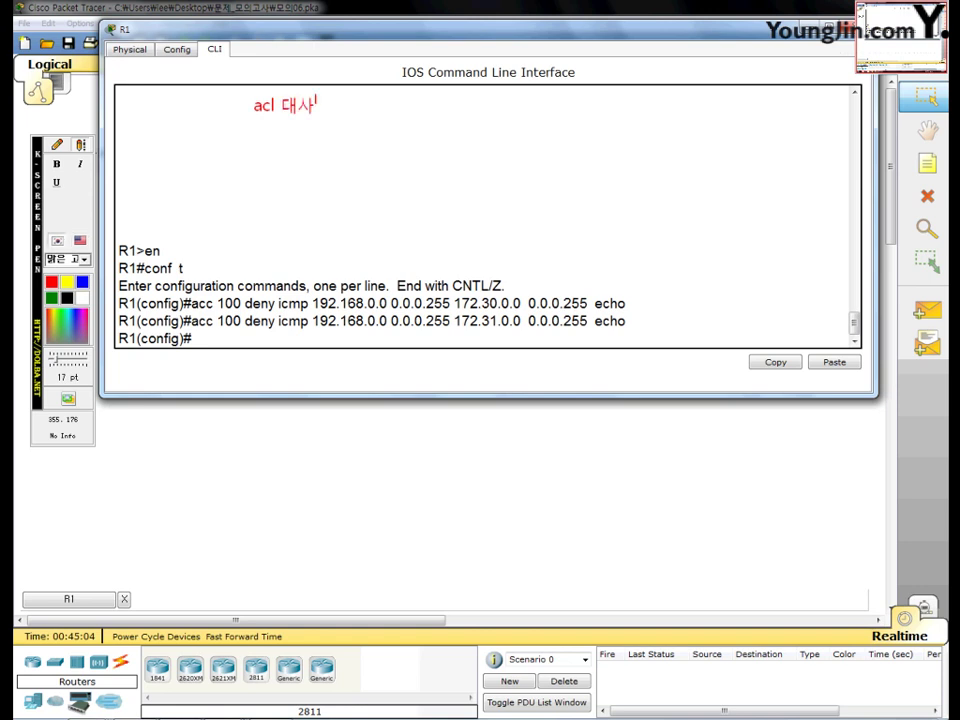
type("ㅇ")
key("Return")
Write the list lines "1.핑(데이터)" and "2.원격(텔넷)" beneath the "acl 대상" heading
type("1 핑")
type("(")
type("데이터")
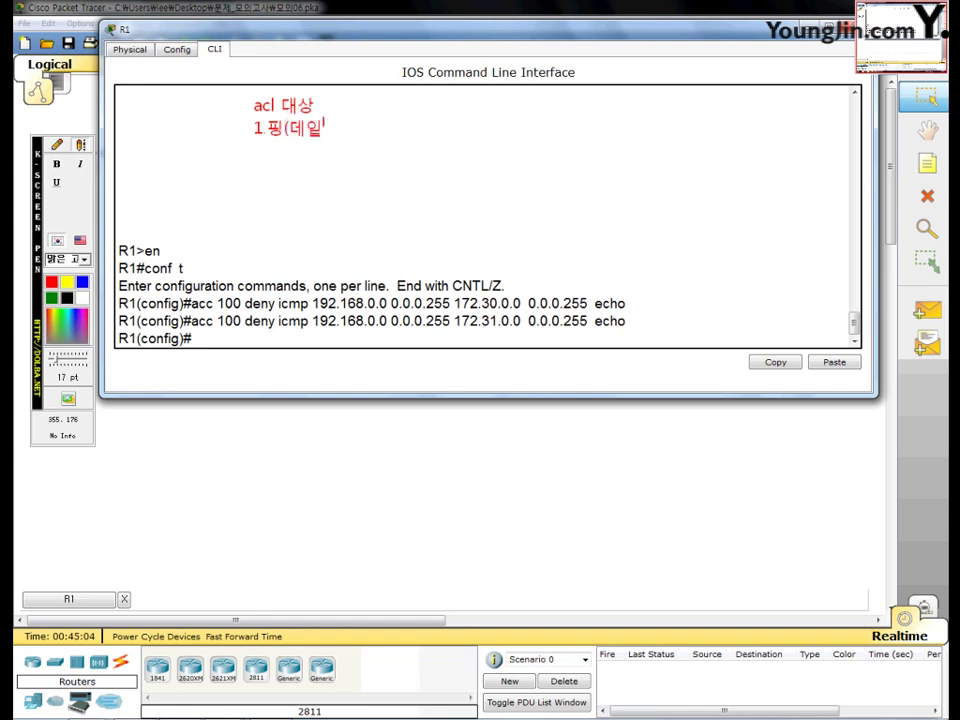
type(")")
key("Return")
type("2")
type(" 원겨")
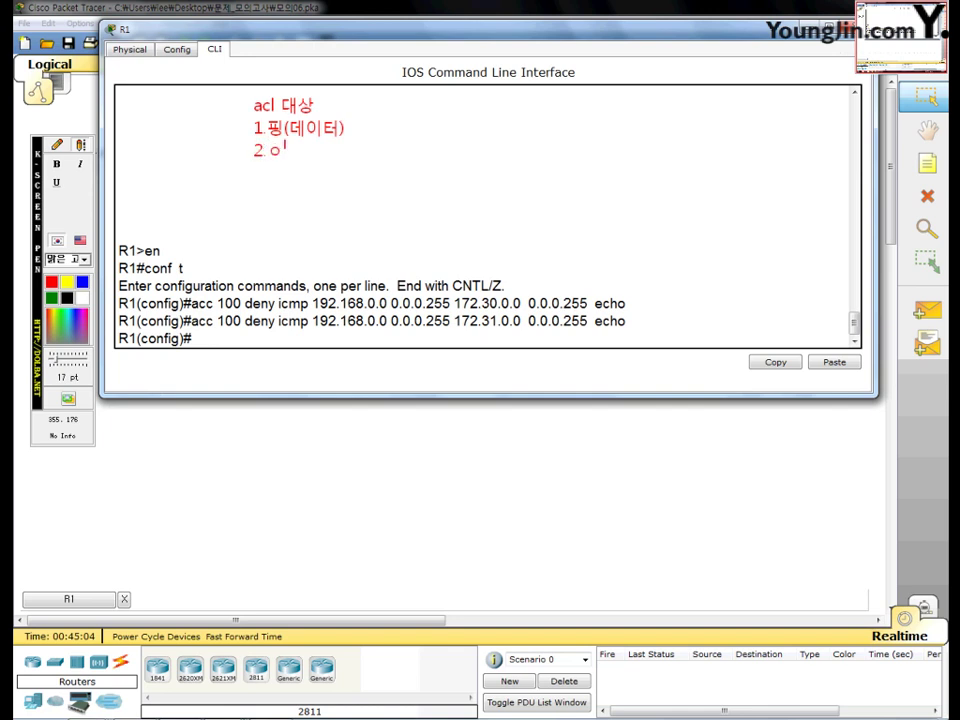
type("ㄱ(텔")
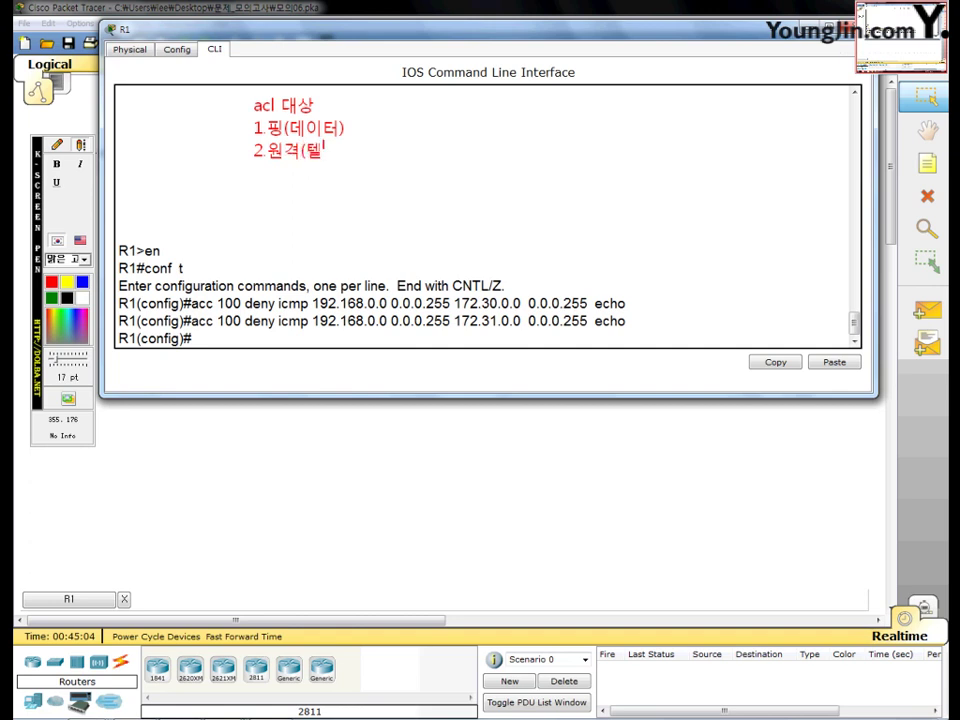
type("네ㅅ)")
key("Return")
Add the third list line "3.웹접속-pc에 서버주소" to the on-screen note
type("3.")
type("웹접")
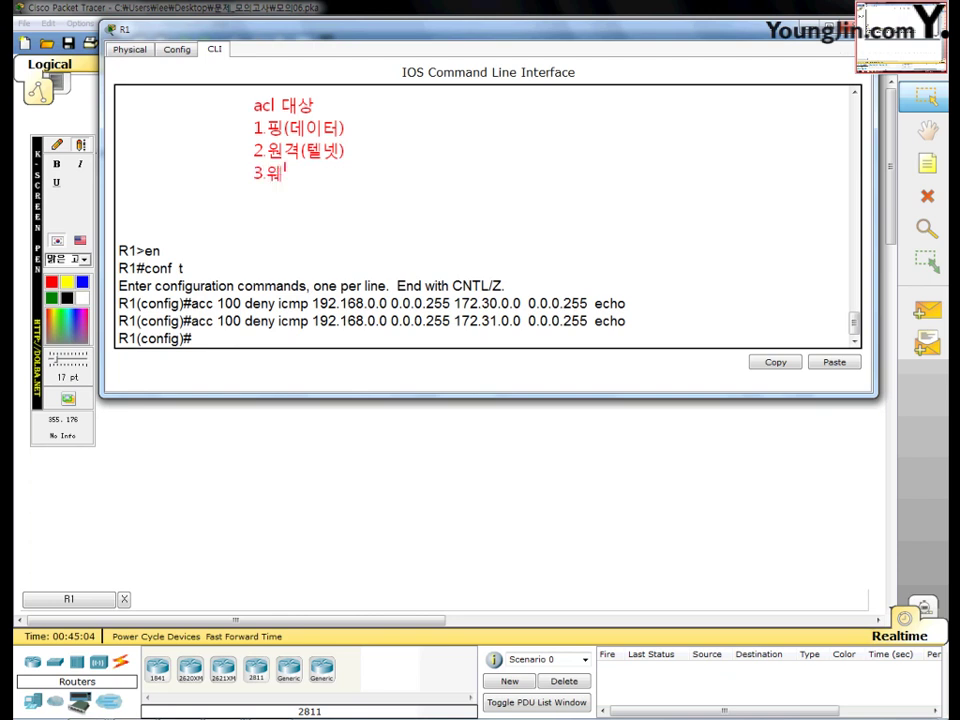
type("속")
type("-")
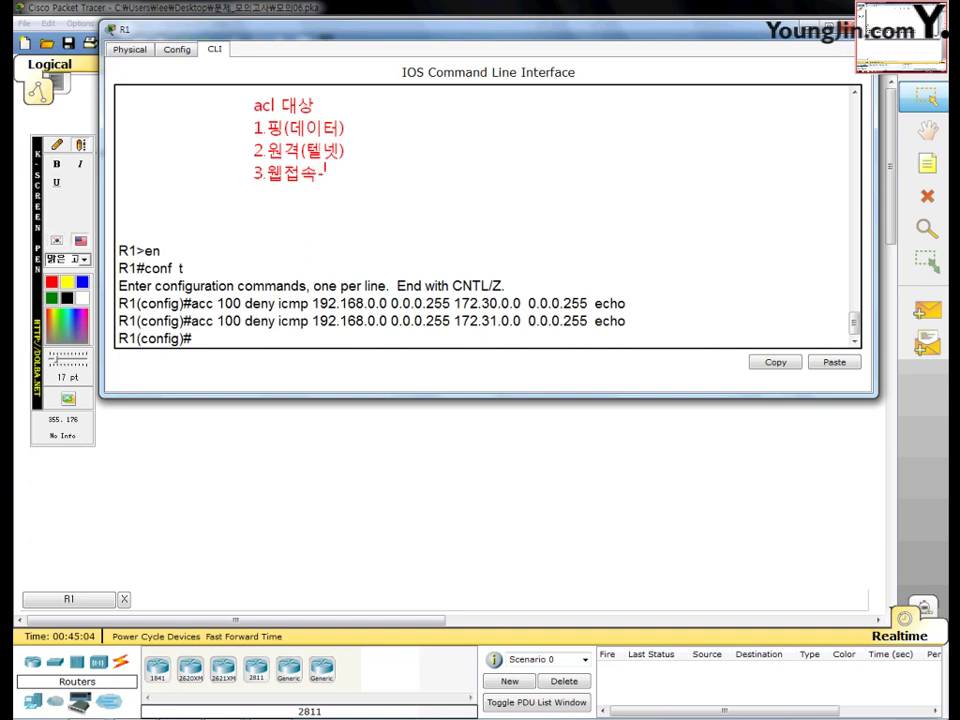
type("pcㅇㅓ")
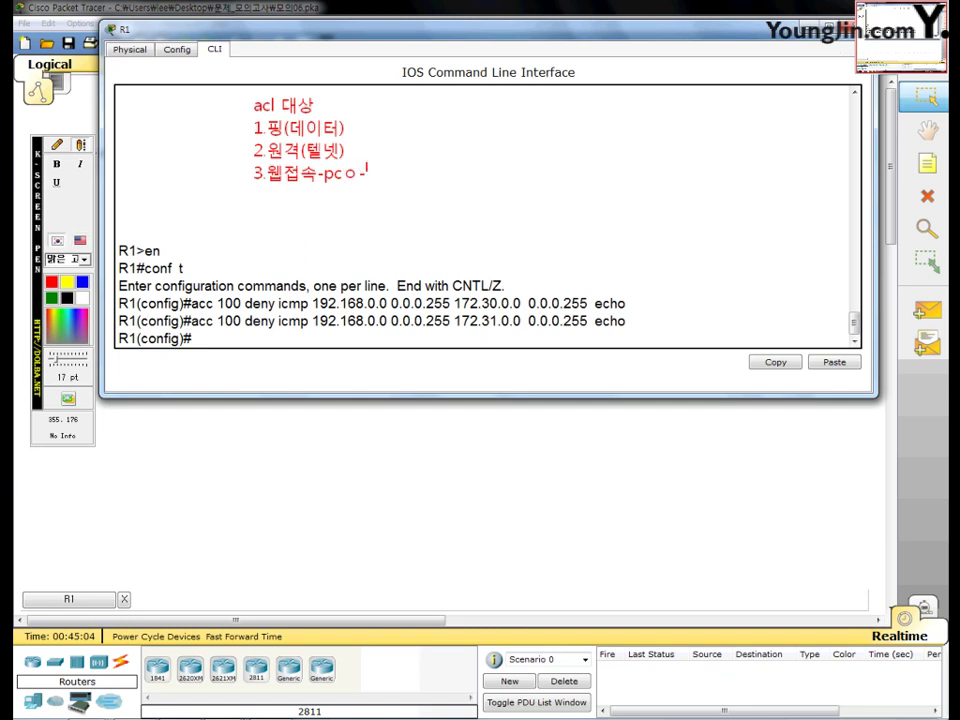
key("BackSpace")
type("ㅔ ㅅㅓ버주소")
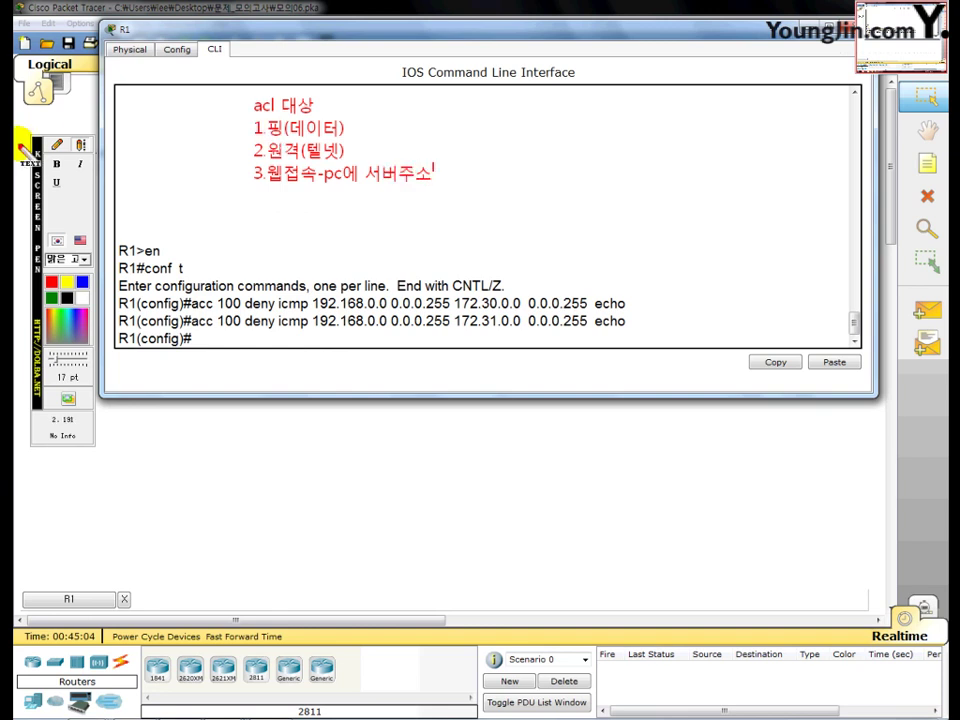
Underline "핑(데이터)" with the freehand pen and draw brackets on both sides of list lines 2 and 3
left_click(57, 145)
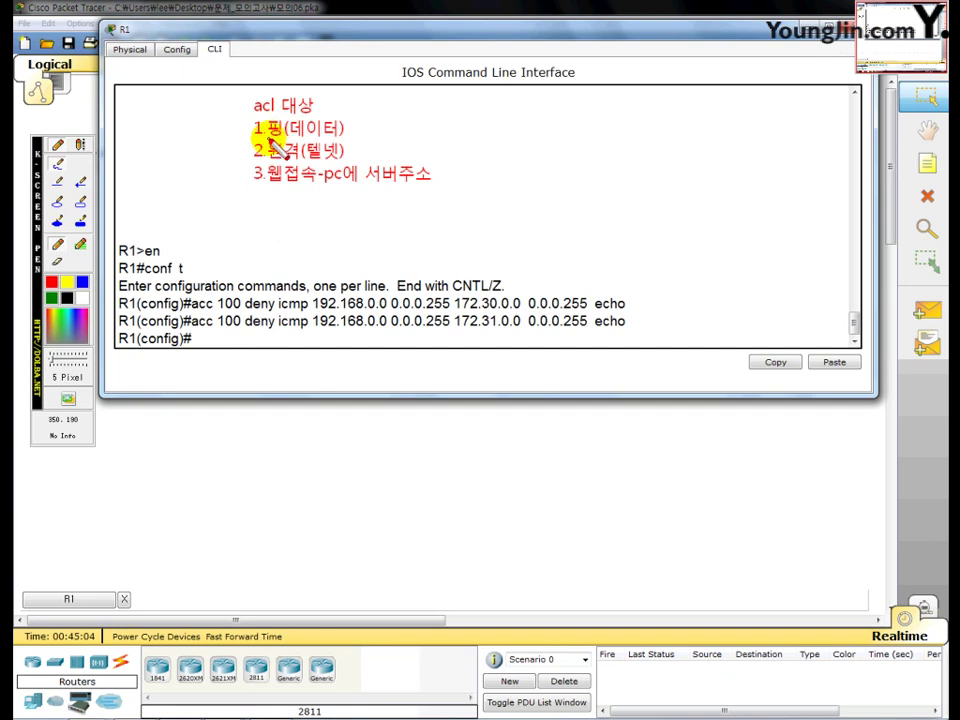
left_click_drag(266, 140, 350, 141)
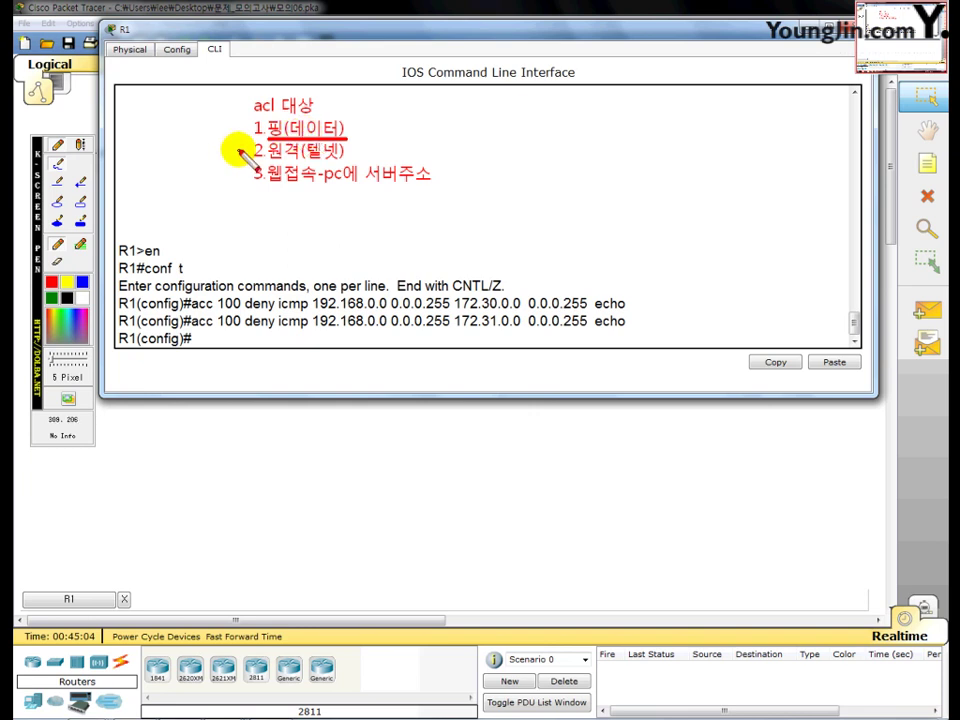
mouse_move(240, 150)
left_mouse_down()
mouse_move(231, 166)
mouse_move(242, 174)
left_mouse_up()
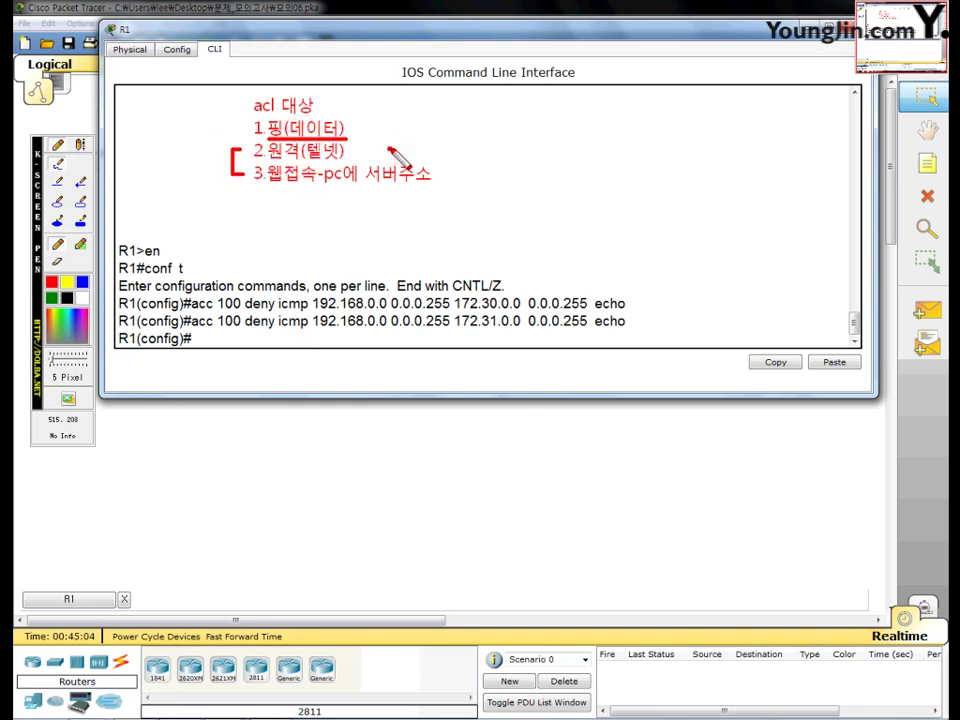
mouse_move(388, 150)
left_mouse_down()
mouse_move(452, 158)
mouse_move(452, 175)
mouse_move(432, 172)
left_mouse_up()
Write the text note "핑만 제어 나머지는 허용(per)" beside the bracket around list lines 2 and 3
left_click(81, 146)
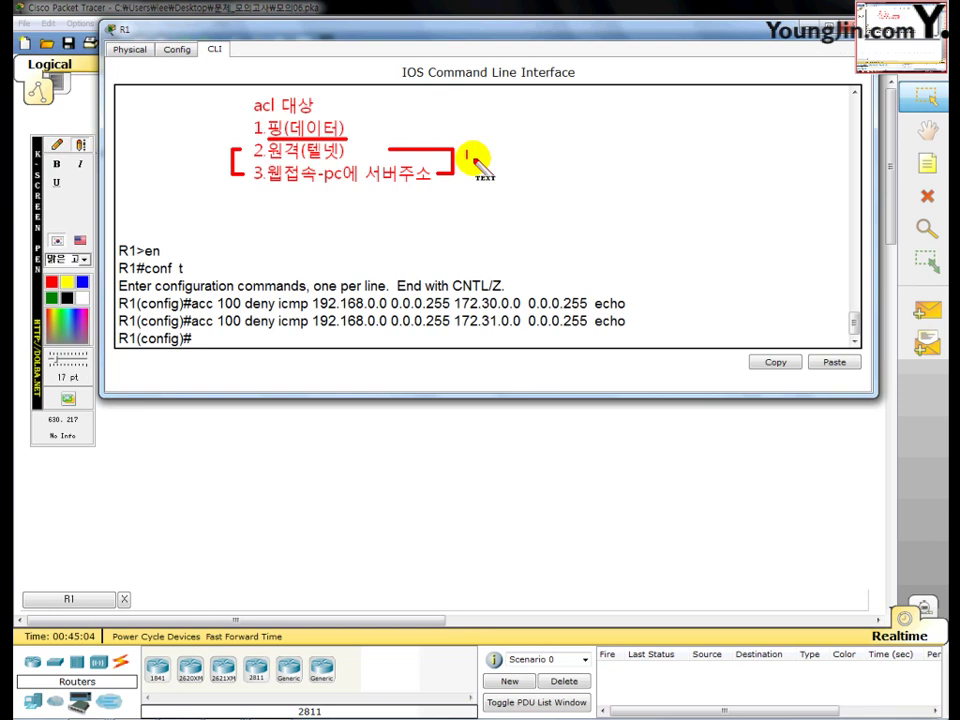
type("핑ㅁ")
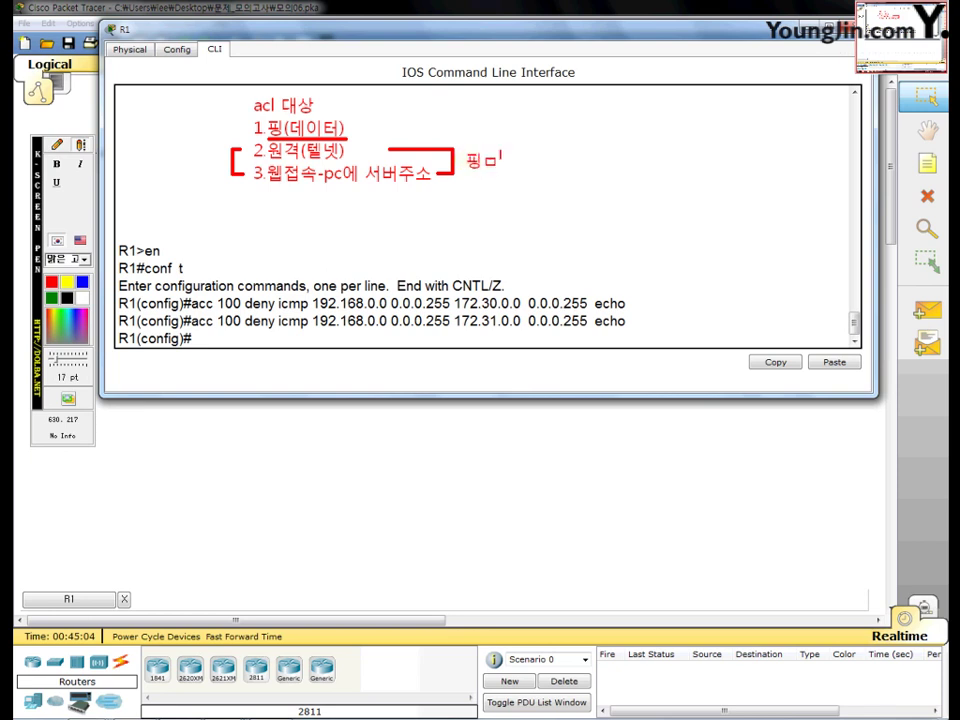
type("ㅏㄴ 제")
type("어")
type("넘")
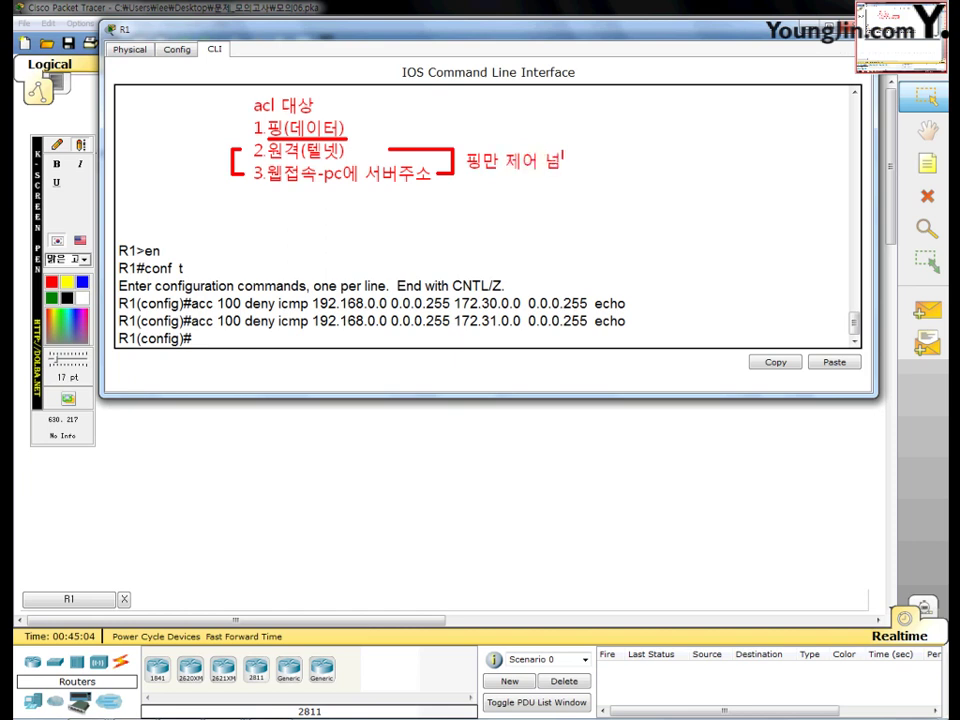
key("BackSpace")
key("BackSpace")
type("나머지는 허")
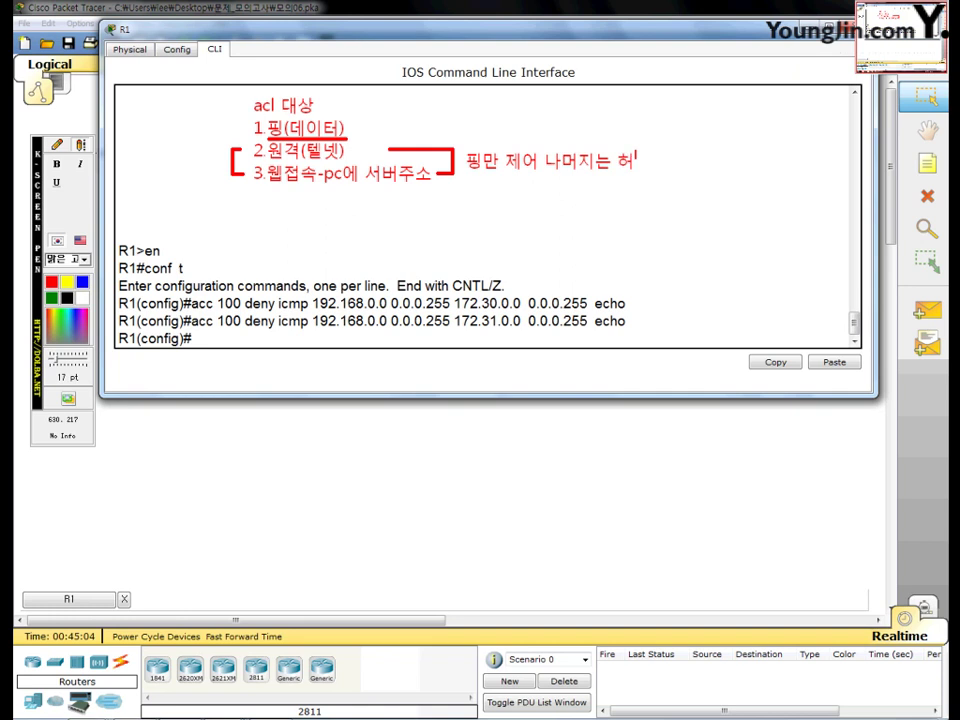
type("용(per")
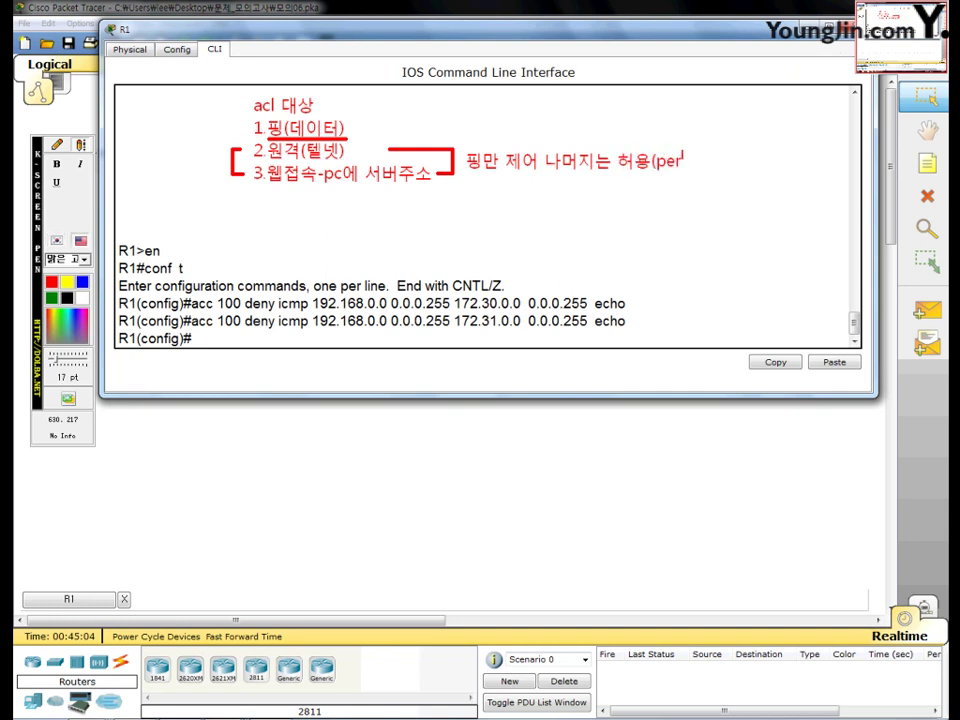
type(")")
Underline the empty R1 prompt line and the word "per" in the note with the freehand pen
left_click(57, 145)
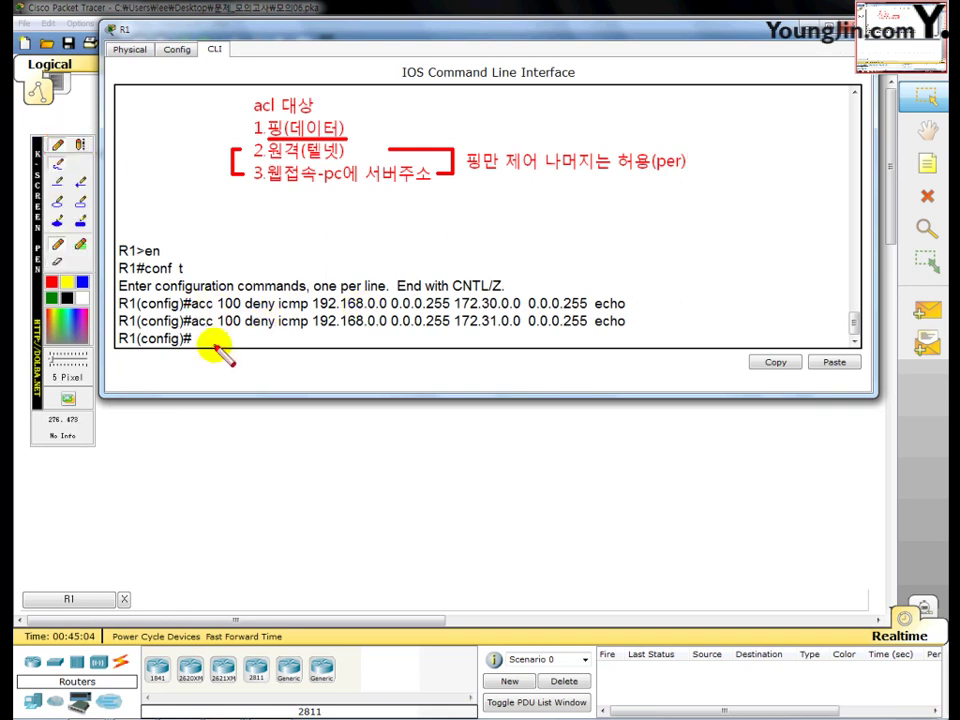
left_click_drag(202, 347, 652, 347)
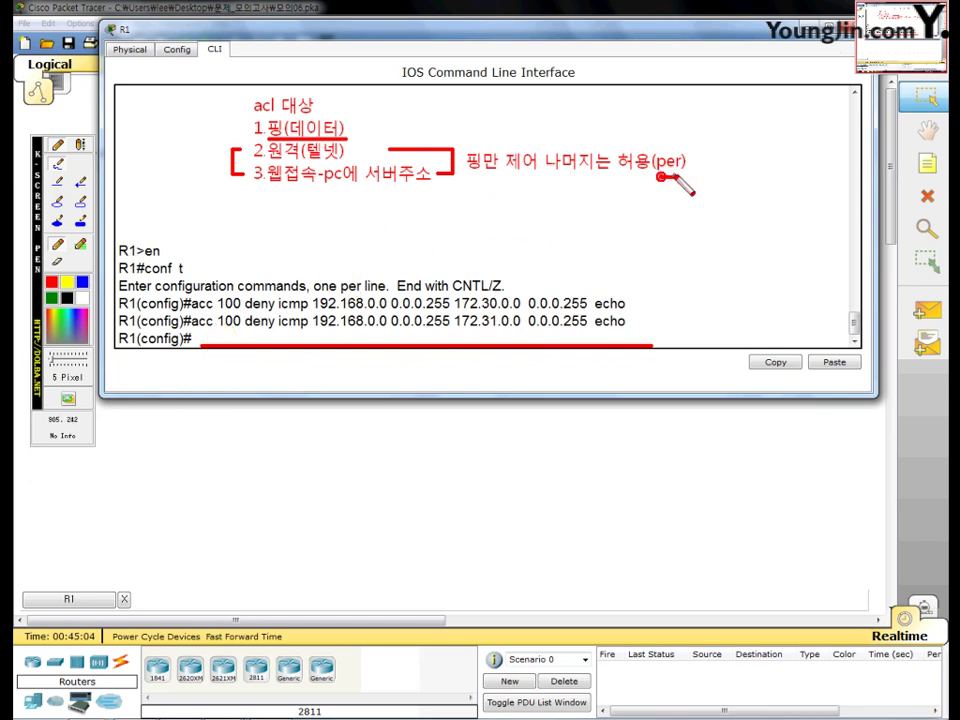
left_click_drag(659, 177, 678, 177)
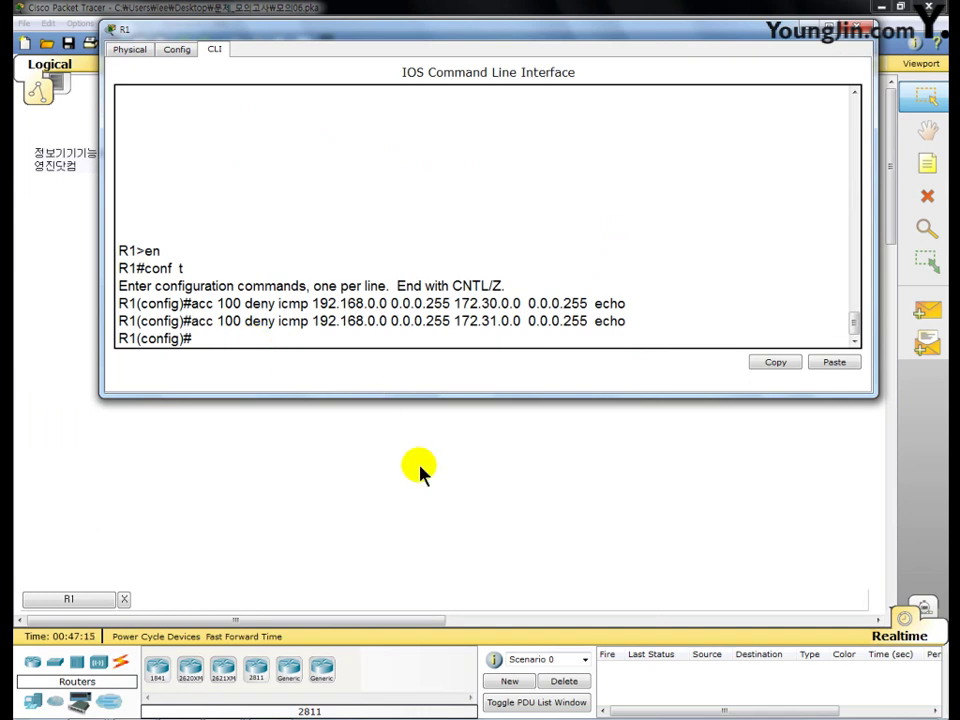
Permit all other IP traffic on R1 with "acc 100 per ip any any" and briefly bracket the three access-list entries with the pen
type("acc")
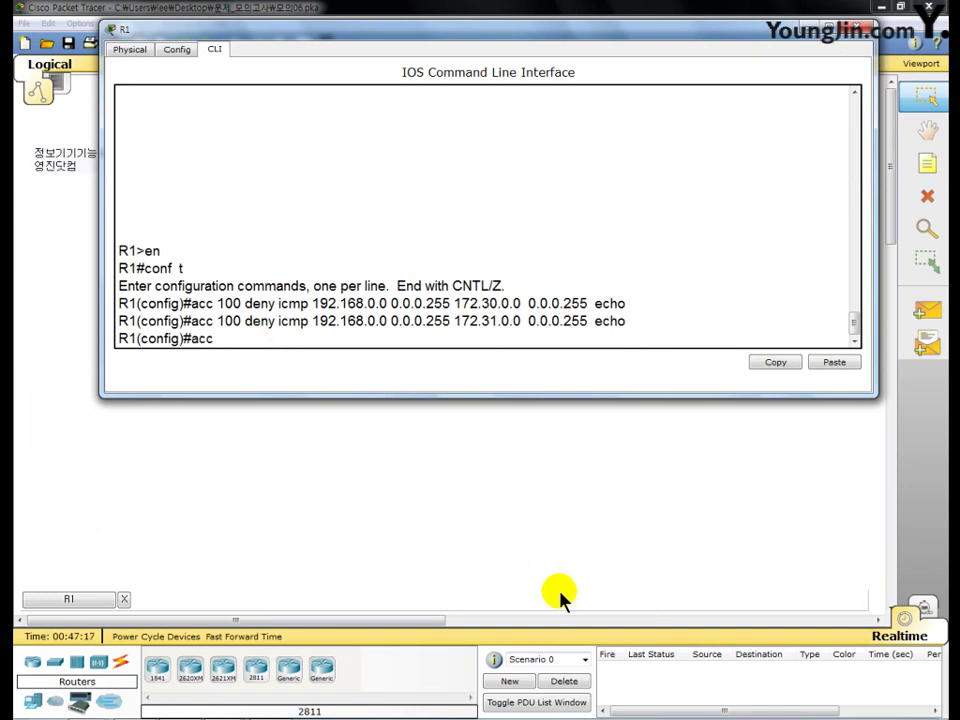
type(" 100 per ip  any  any")
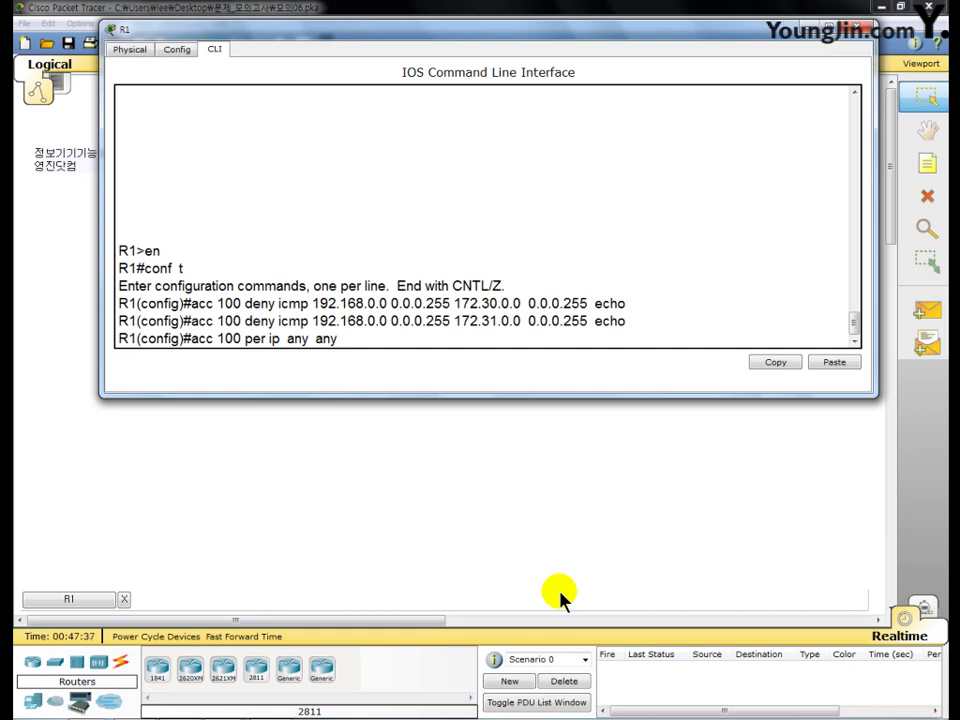
key("Return")
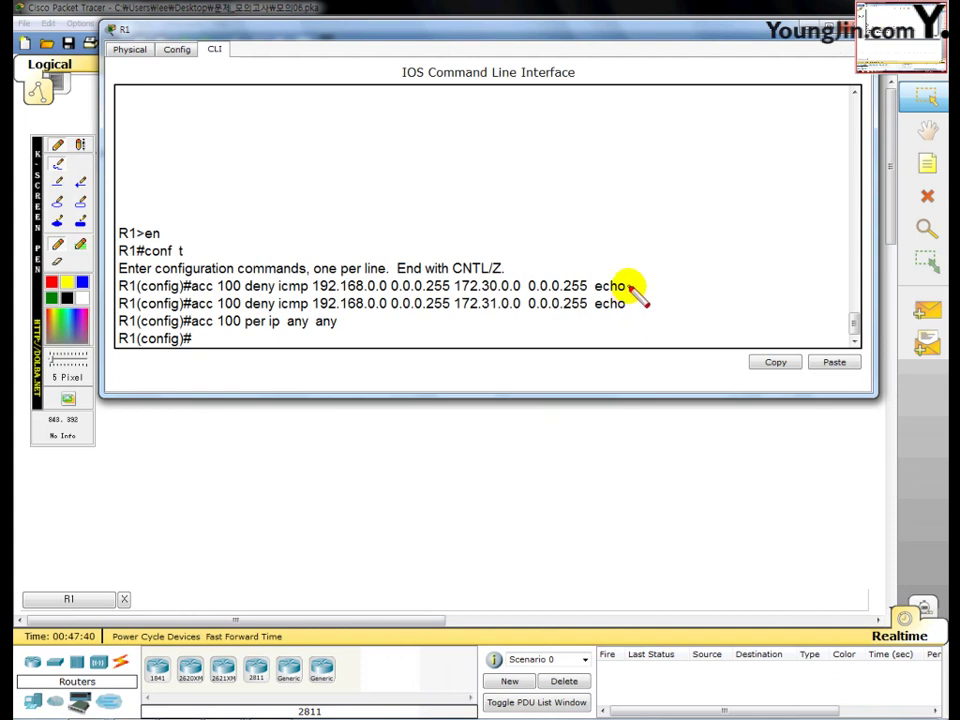
mouse_move(628, 286)
left_mouse_down()
mouse_move(643, 329)
mouse_move(330, 323)
left_mouse_up()
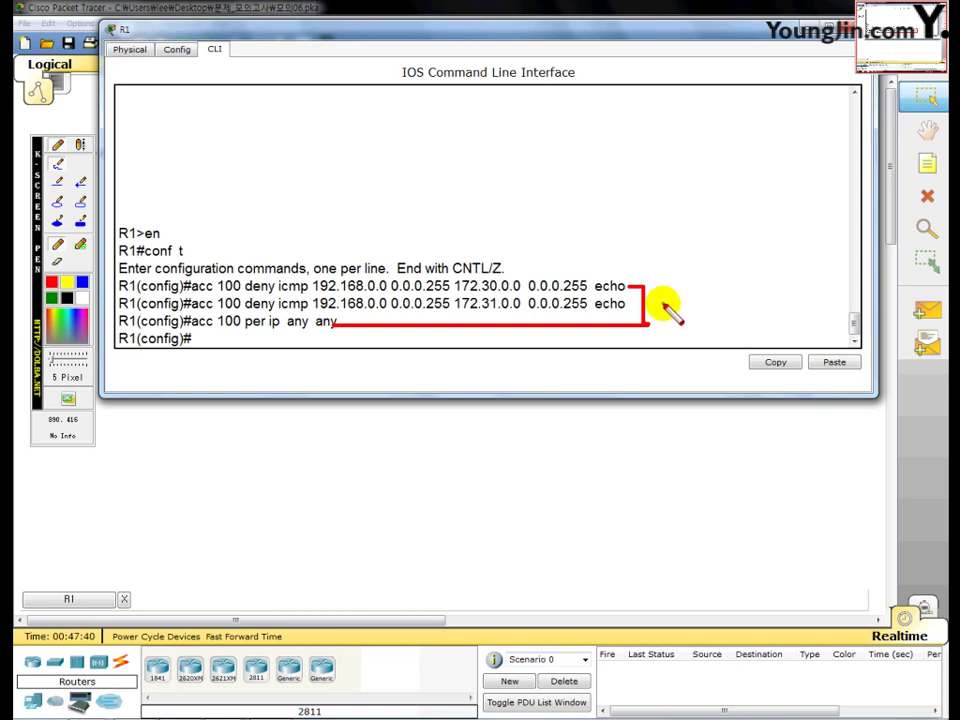
key("Escape")
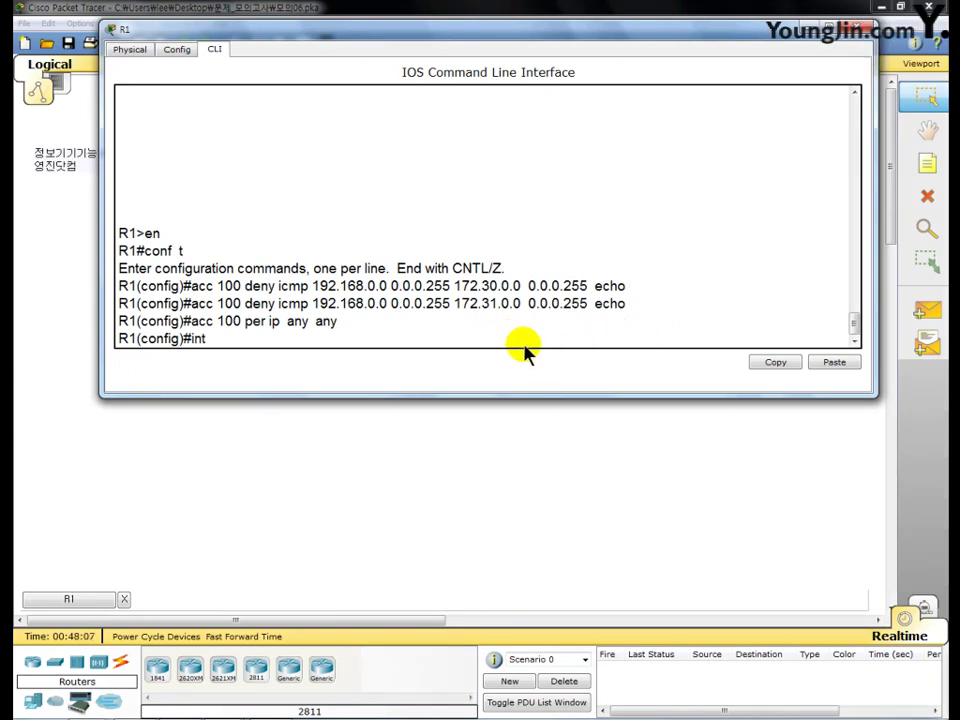
Apply access list 100 inbound on R1's interface f0/1 with "ip acc 100 in" and close R1's window
type("f0/1")
key("Return")
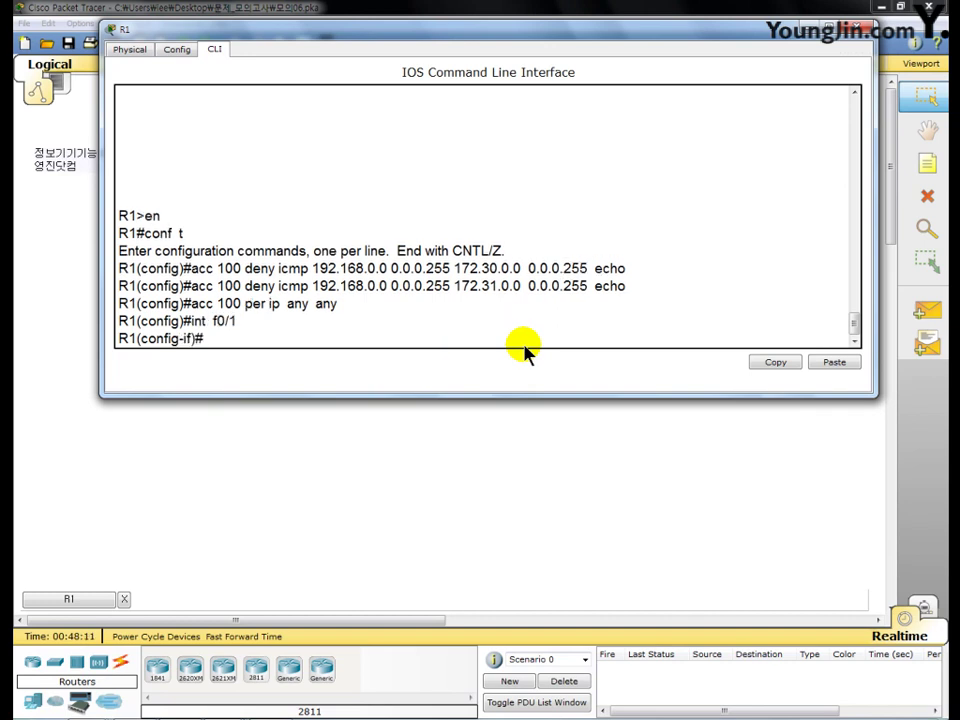
type("ip acc 100 in")
key("Return")
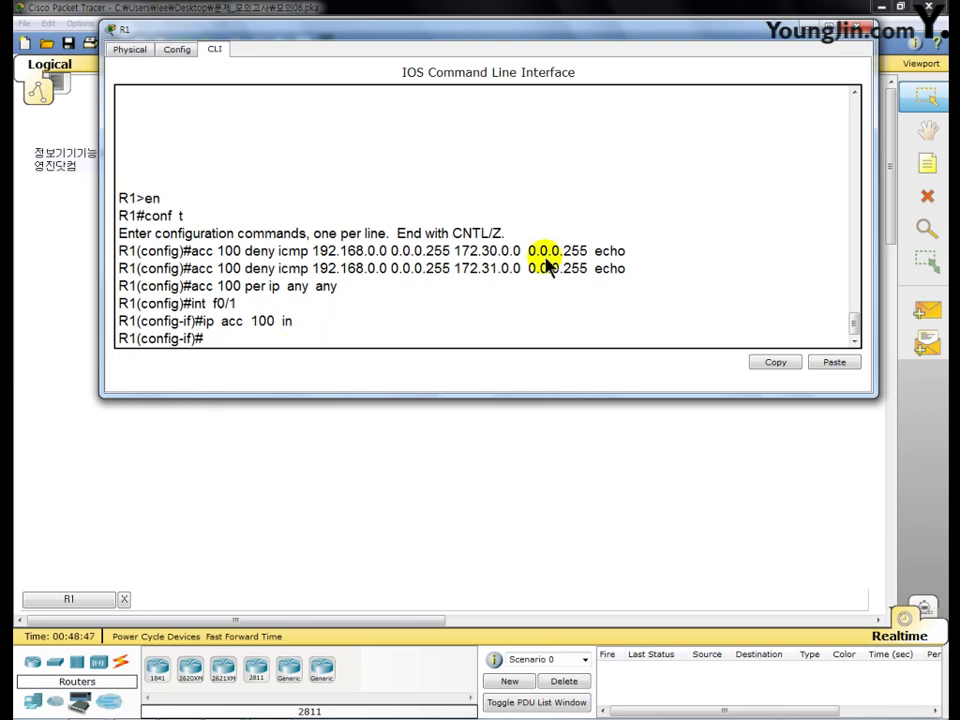
left_click(858, 32)
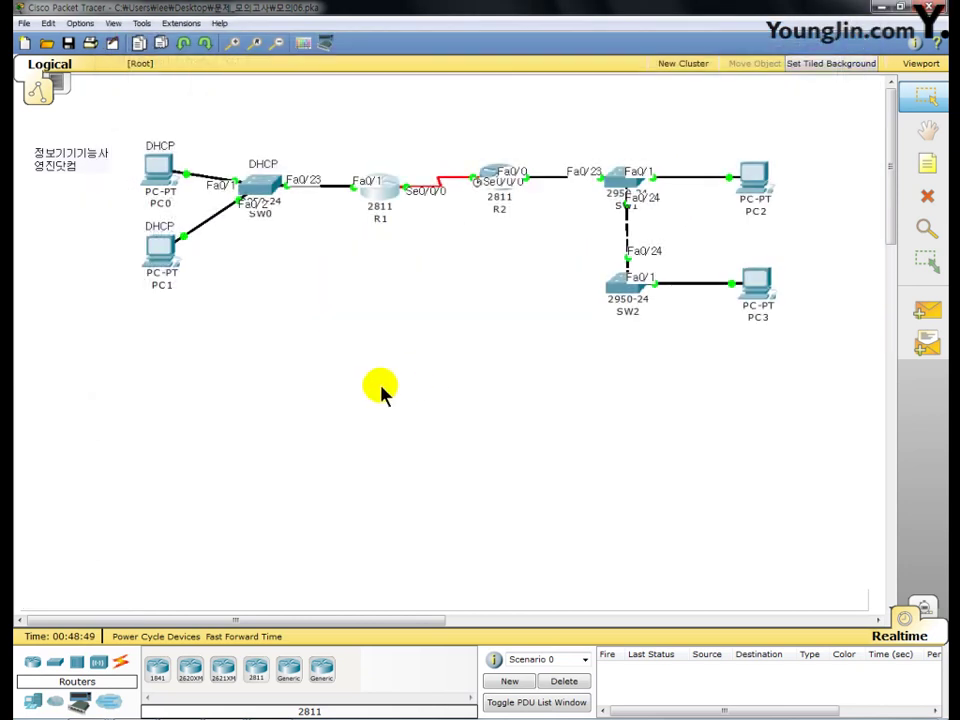
Test the access list by pinging 172.30.0.1 from PC0's command prompt, highlight the reply status, and close PC0
left_click(161, 172)
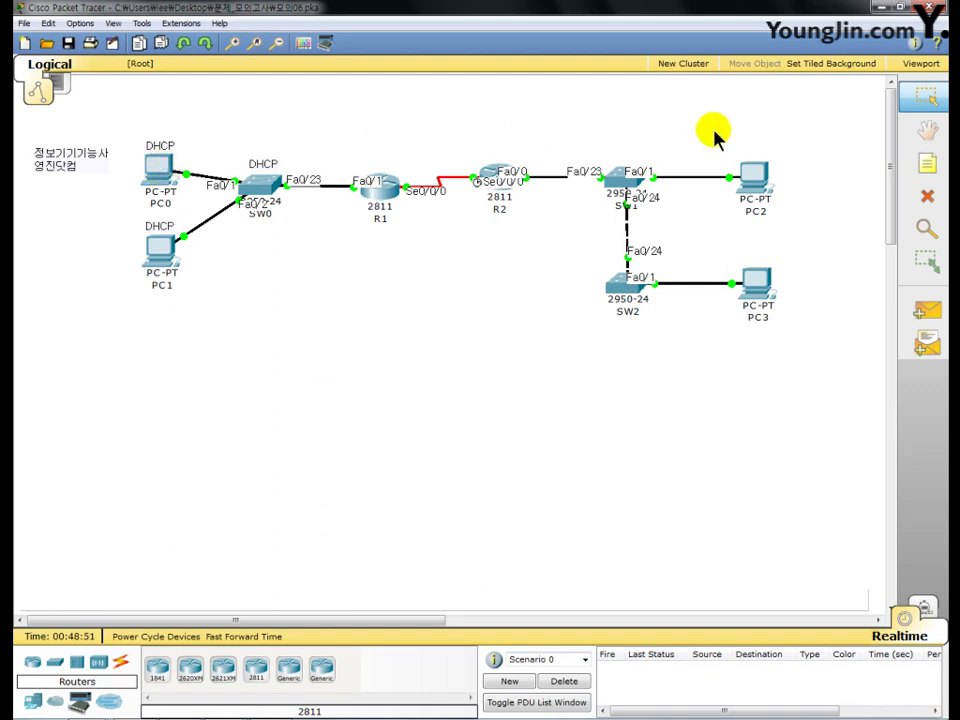
left_click(757, 219)
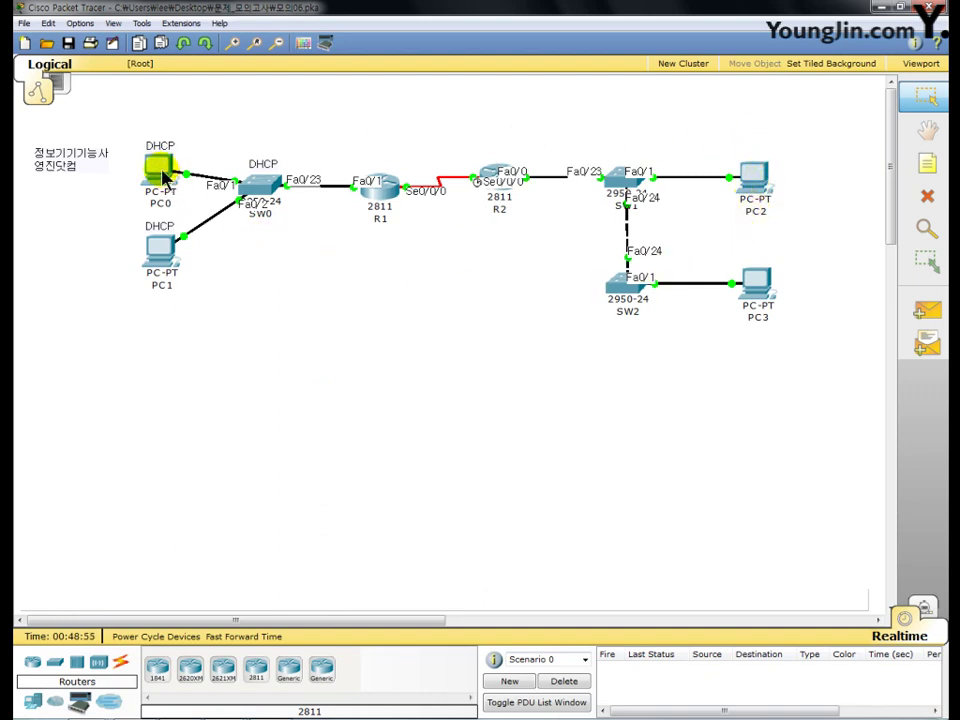
left_click(163, 176)
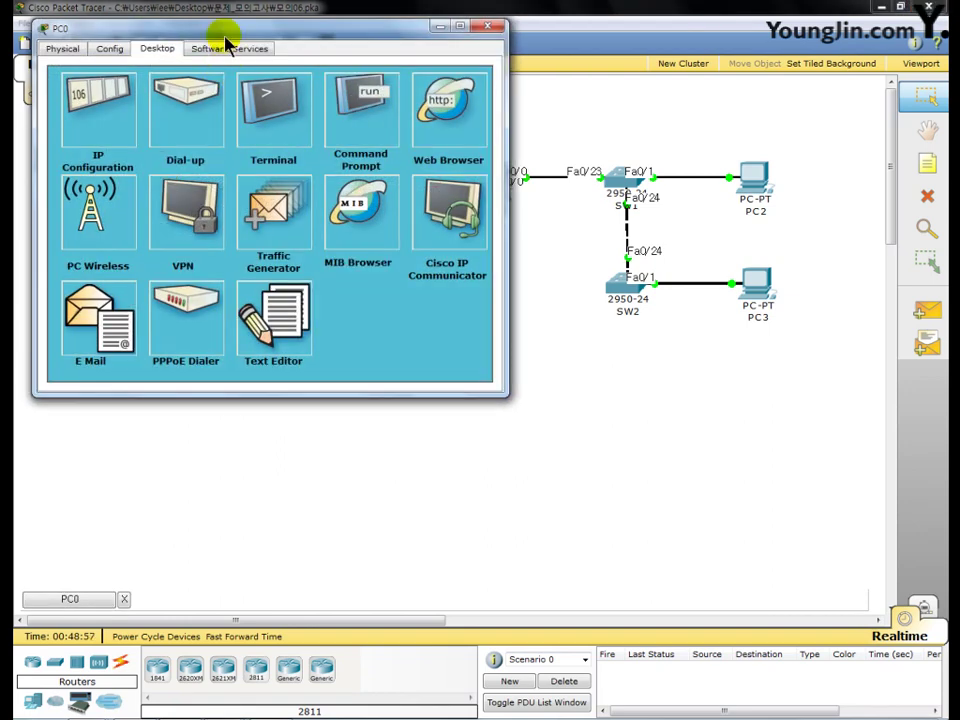
left_click_drag(225, 42, 403, 30)
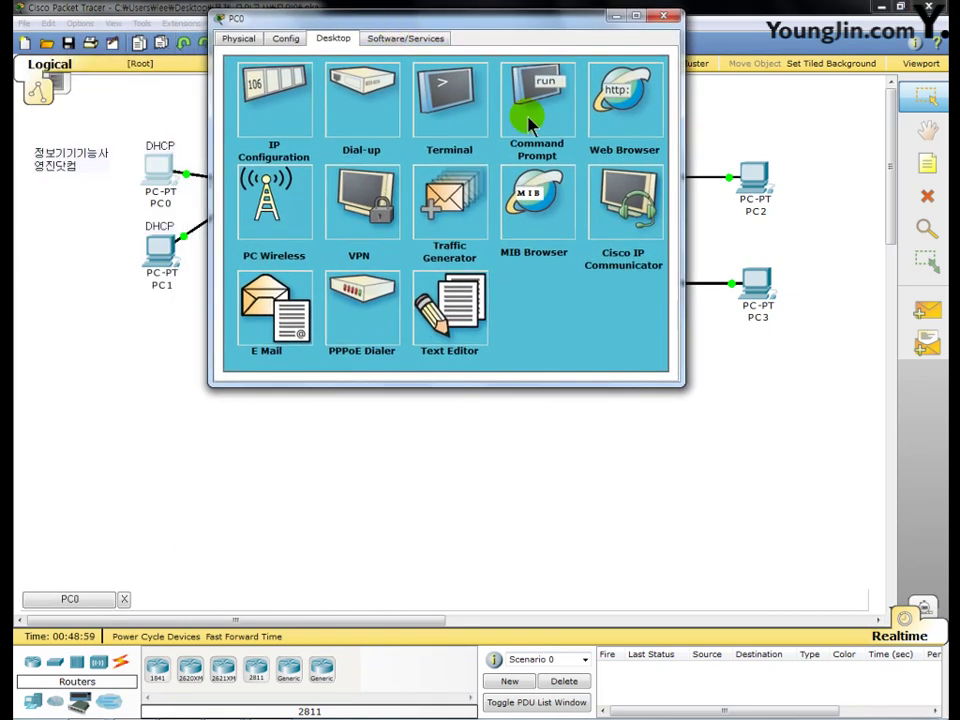
left_click(551, 90)
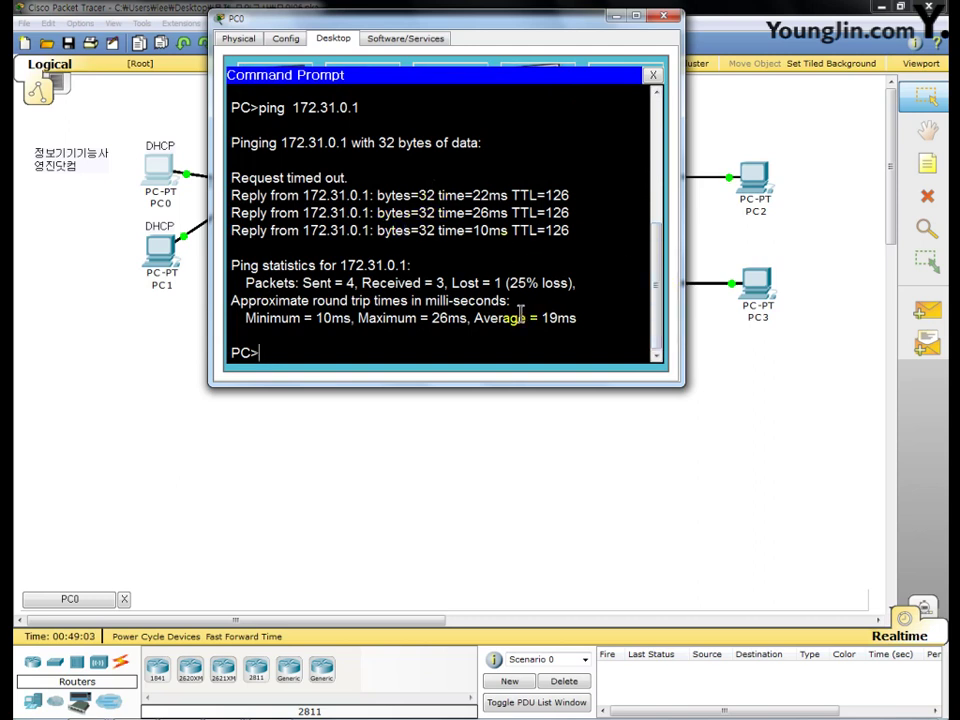
type("ping  172.30.0.")
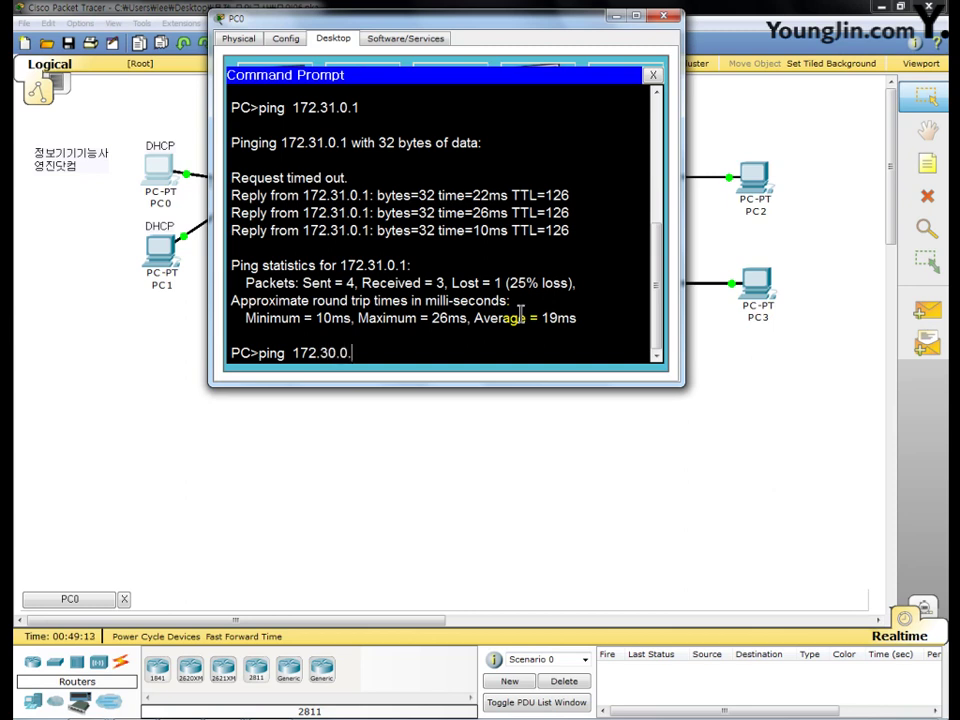
type("1")
key("Return")
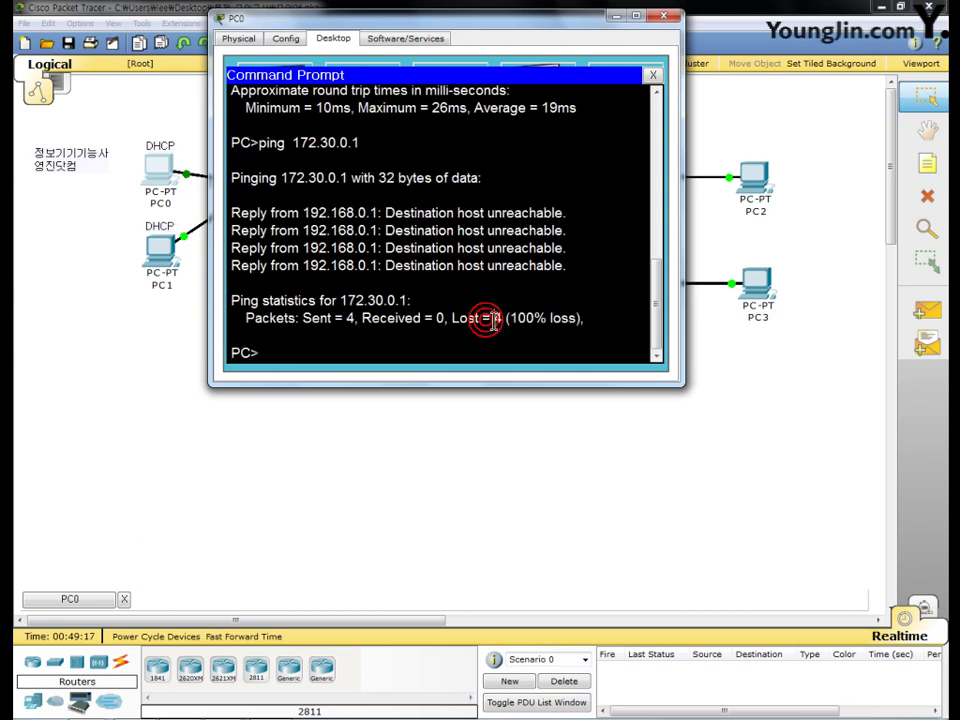
left_click_drag(487, 266, 557, 266)
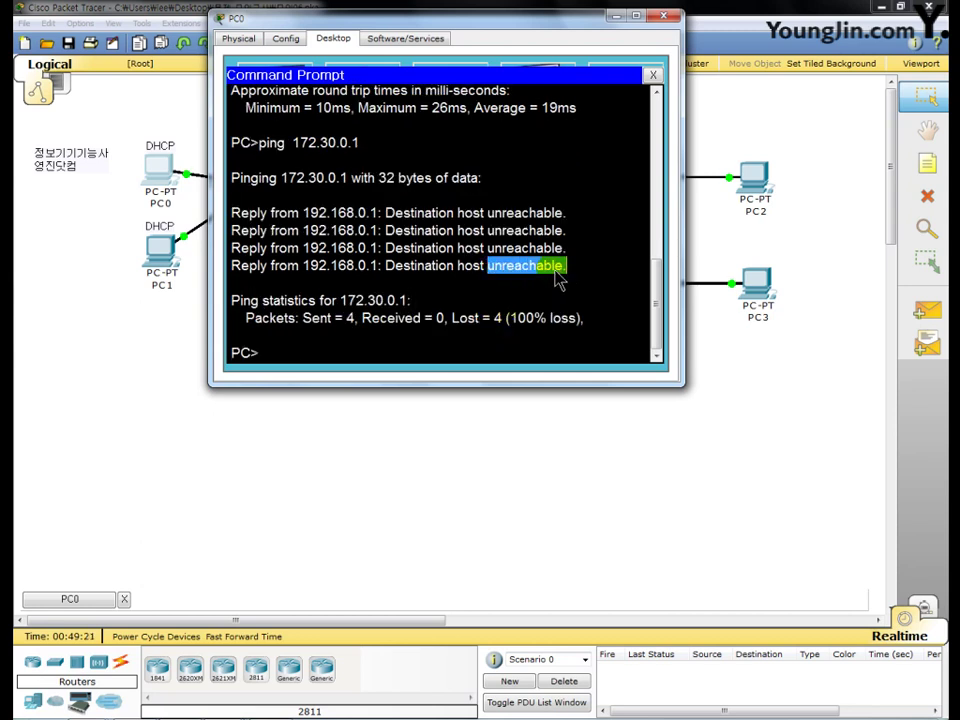
left_click(663, 17)
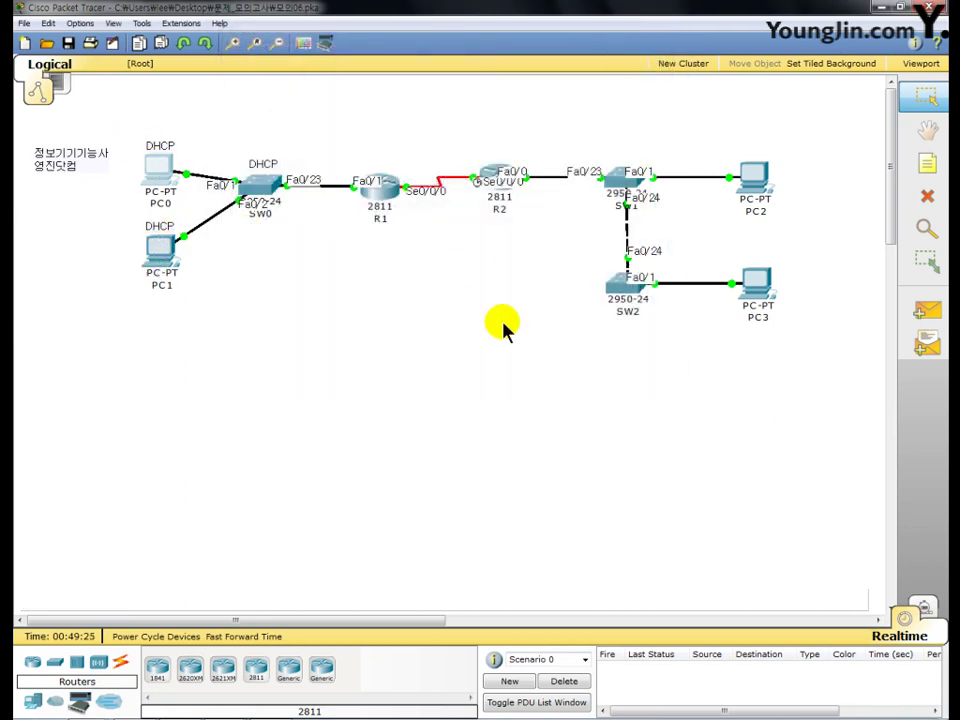
Open PC2's window, and look up PC0's IP address in its IP Configuration
left_click(755, 187)
left_click_drag(317, 85, 503, 127)
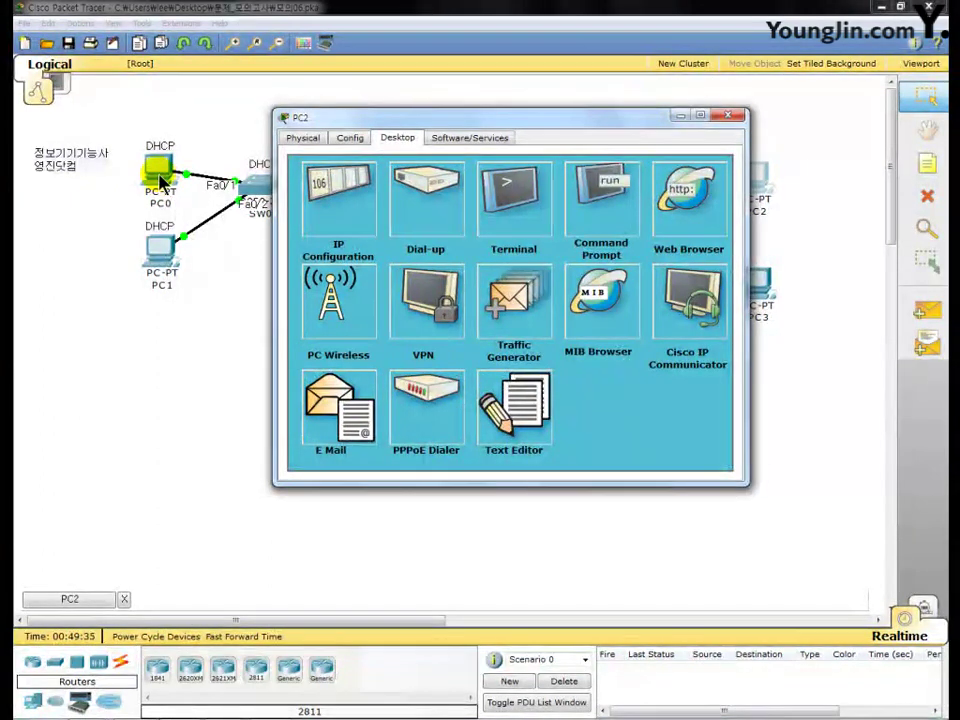
left_click(158, 178)
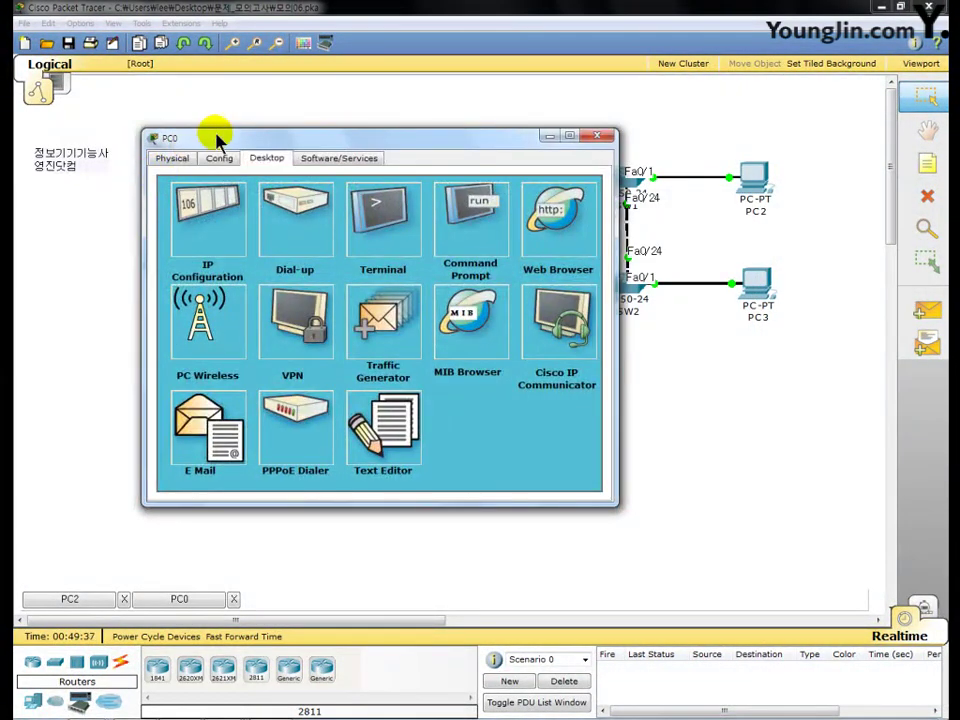
left_click_drag(216, 141, 306, 59)
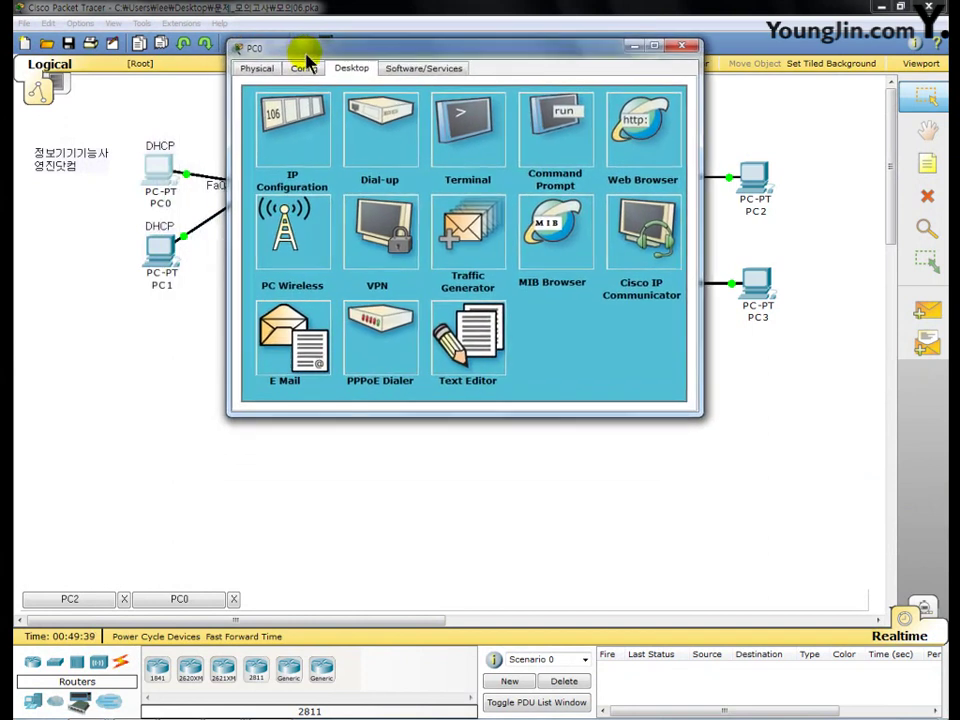
left_click(316, 160)
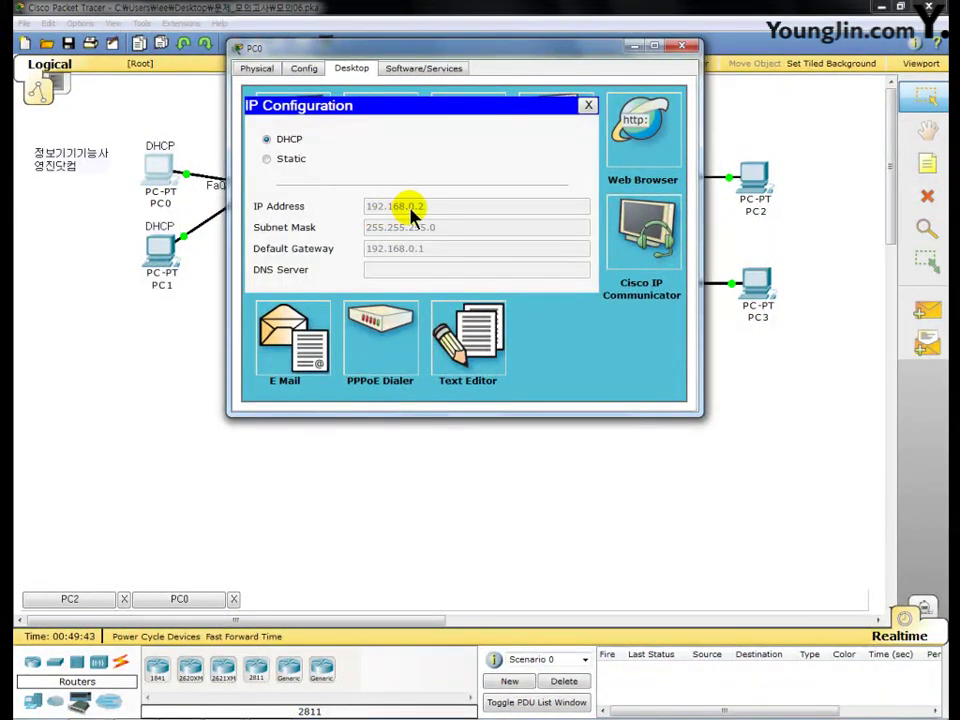
left_click(684, 46)
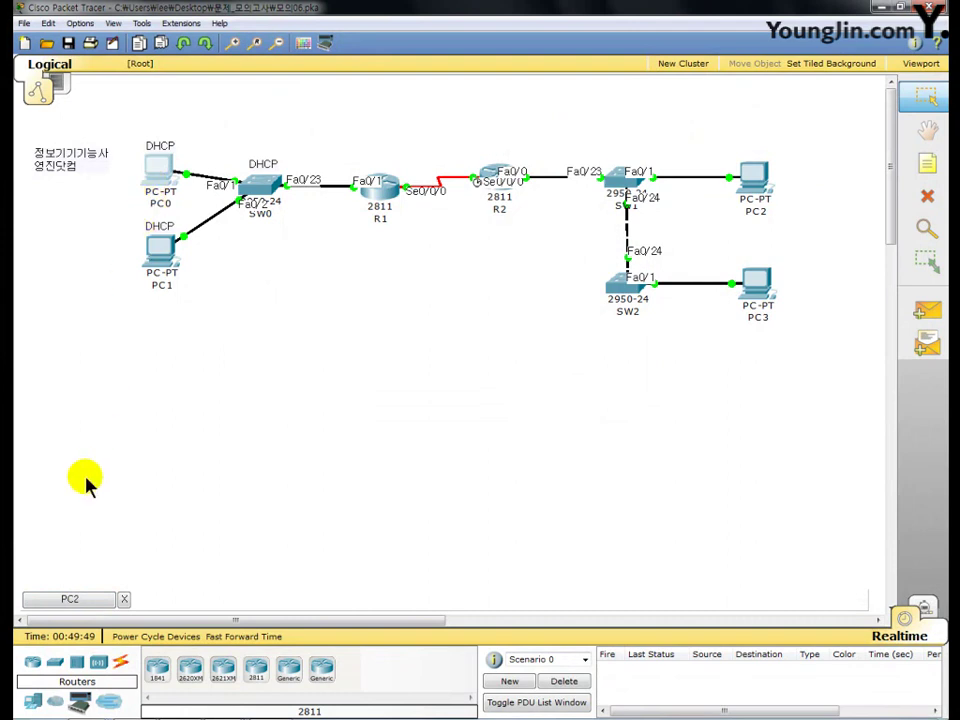
Test connectivity to PC0 by pinging 192.168.0.2 from PC2's command prompt, and close PC2's window
left_click(66, 602)
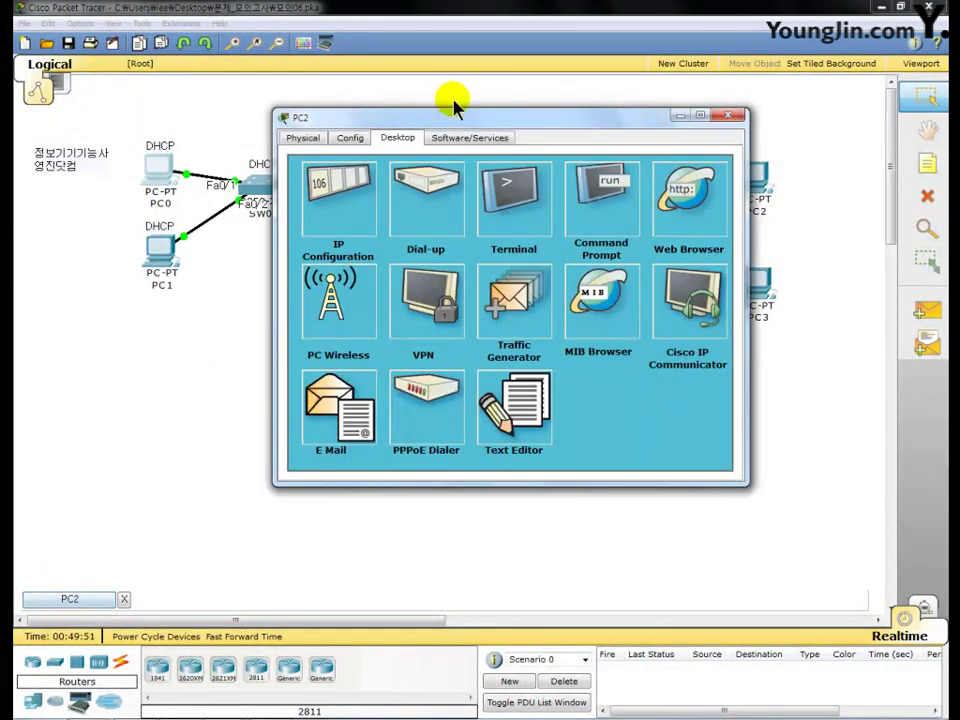
left_click_drag(449, 124, 431, 69)
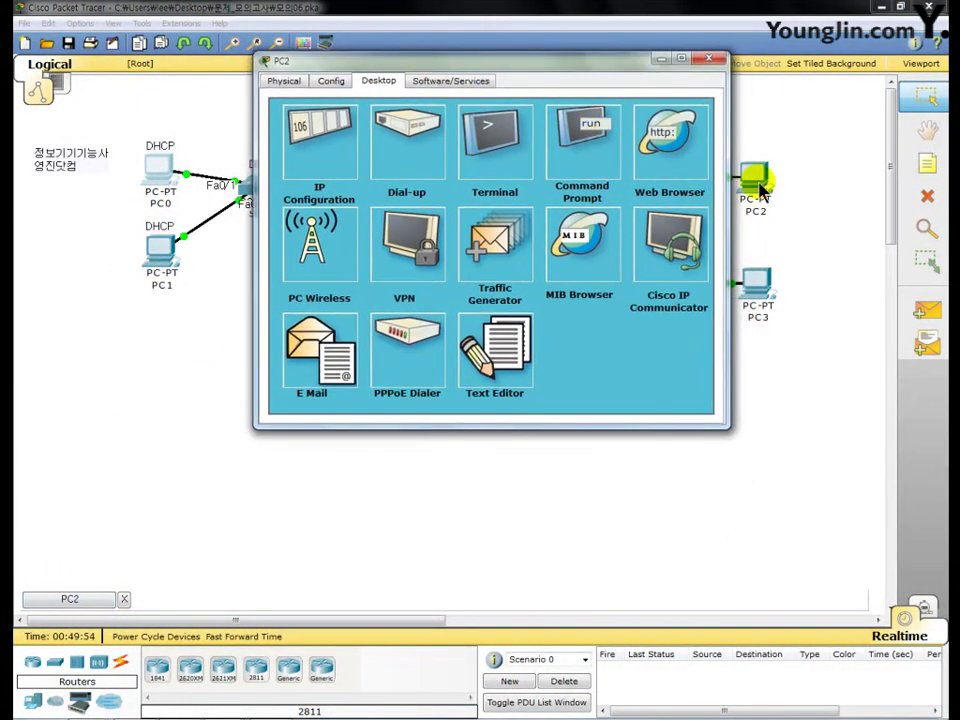
left_click(577, 148)
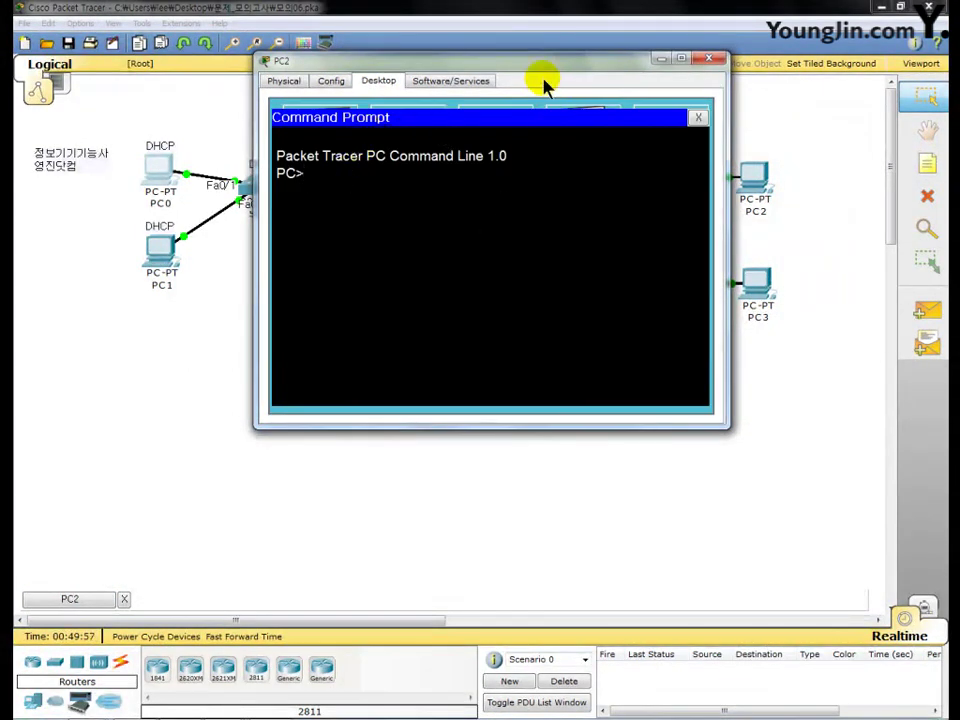
type("pi")
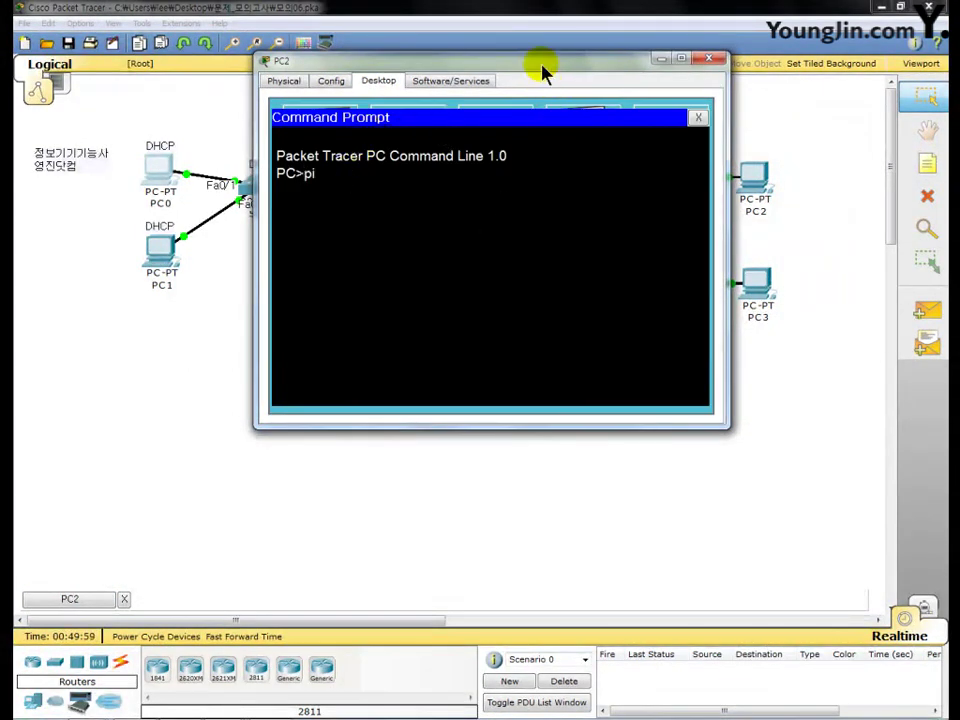
type("ng  192.16")
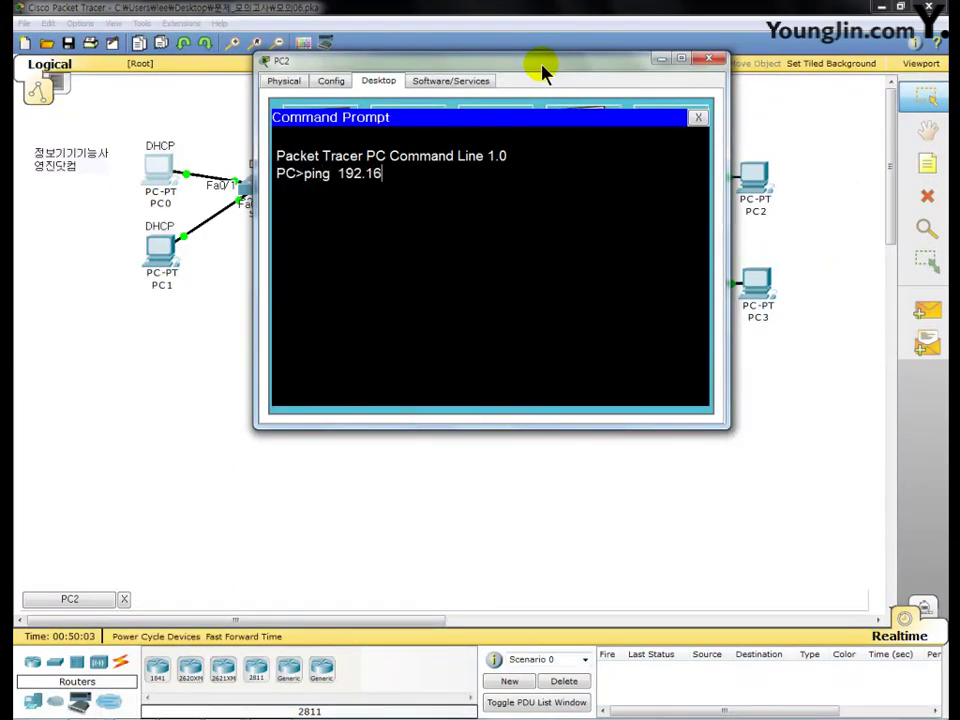
type("8.0.")
type("2")
key("Return")
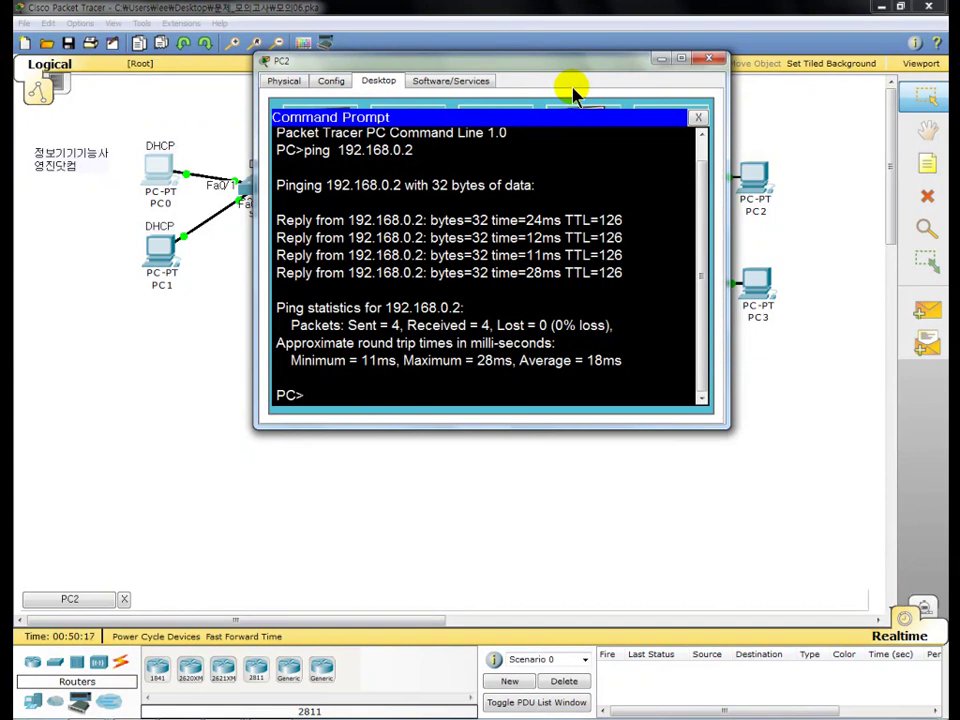
left_click(707, 60)
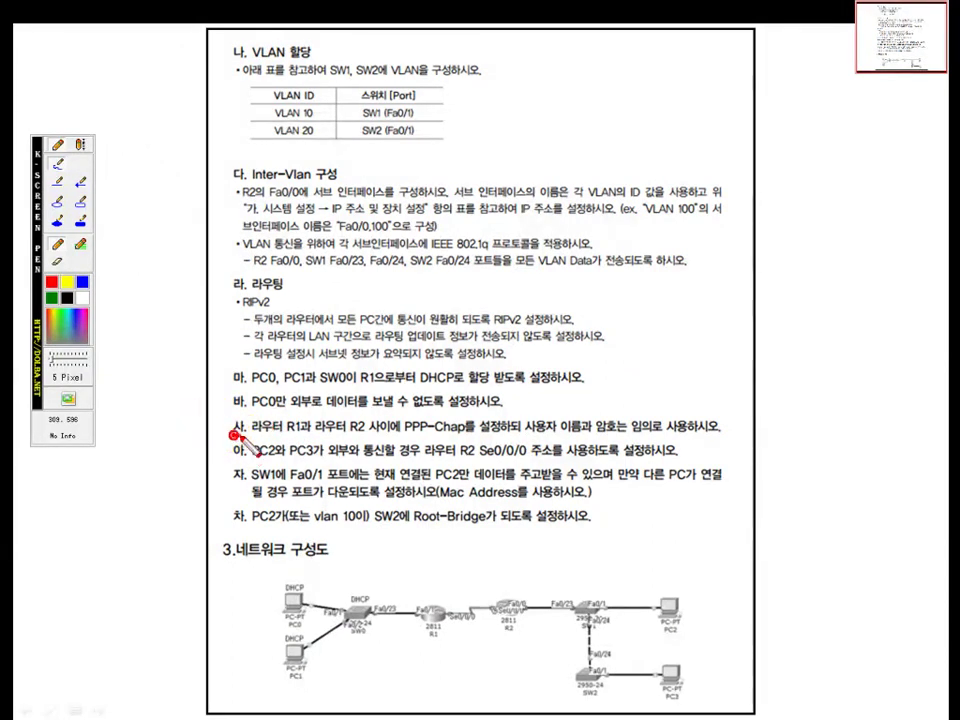
Underline item 사 in the exam sheet, marking the PPP-Chap requirement between routers R1 and R2
left_click_drag(232, 433, 281, 433)
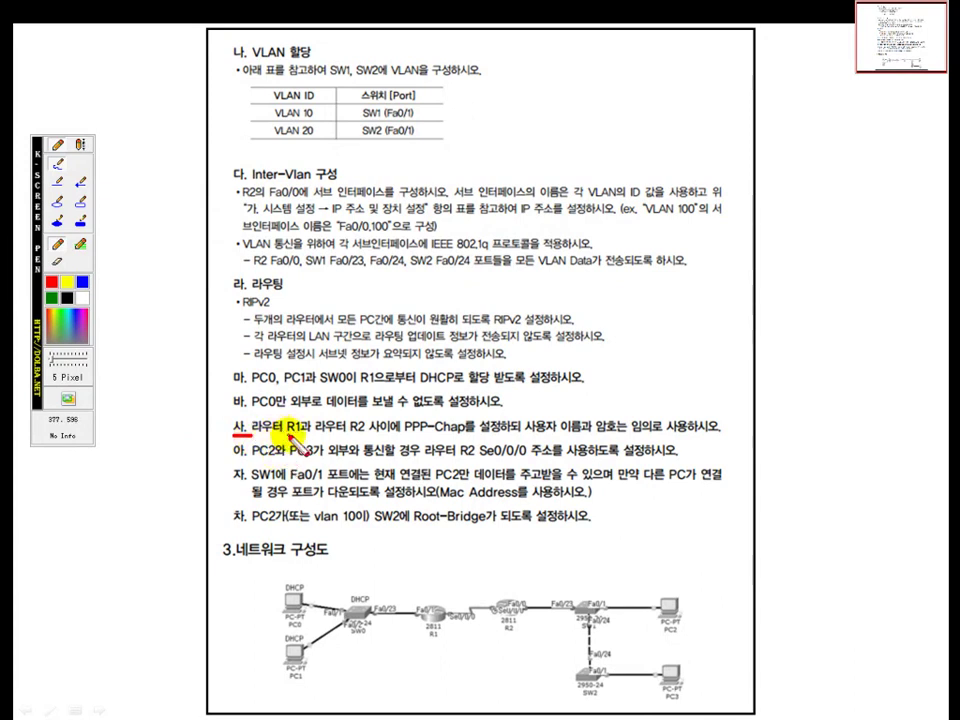
left_click(290, 436)
left_click_drag(290, 436, 460, 437)
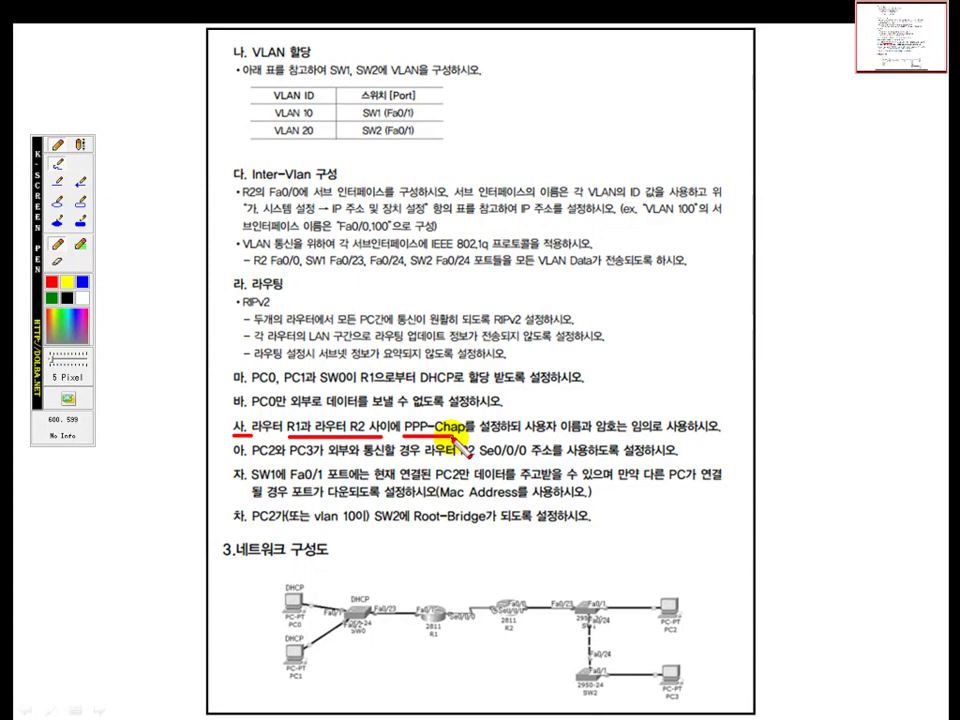
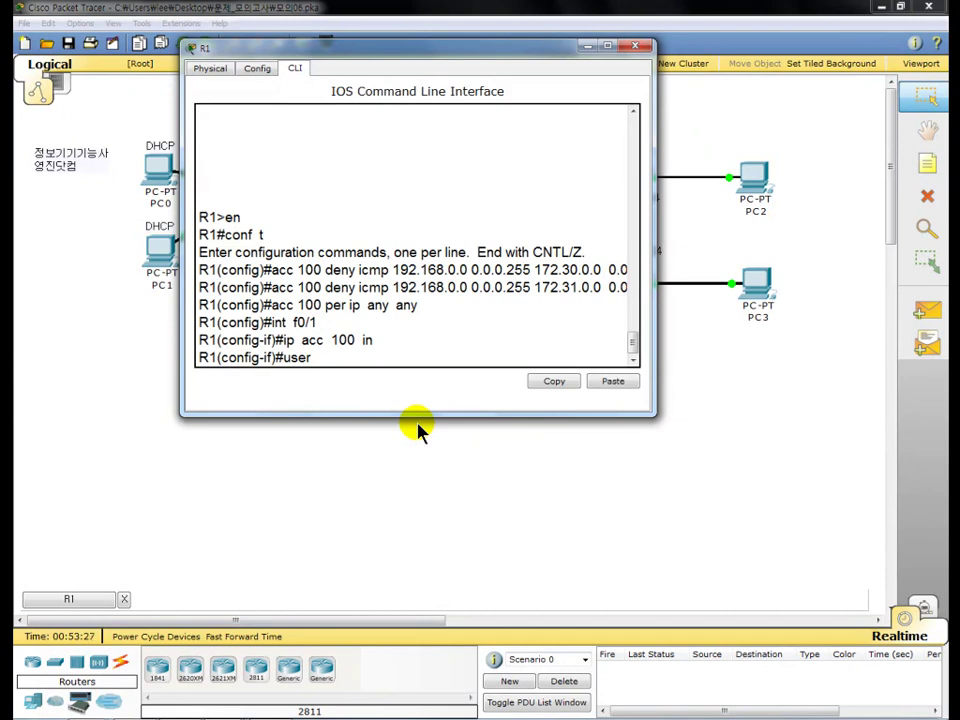
On R1, create user R2 with its password and set interface s0/0/0 to PPP encapsulation using "en ppp"
type("R2 pass admin##")
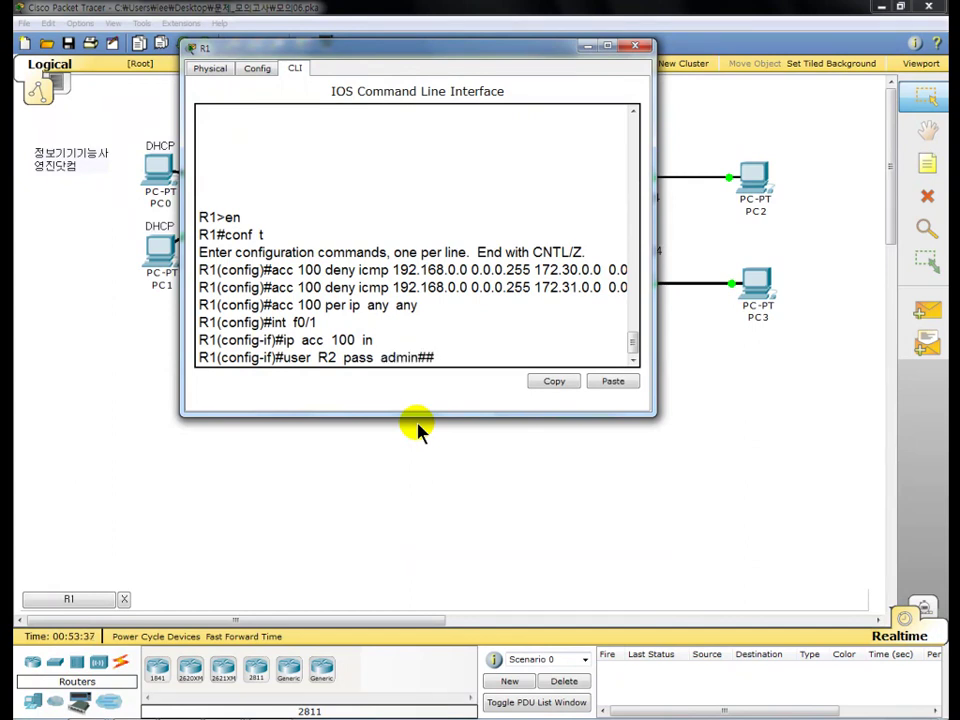
key("Return")
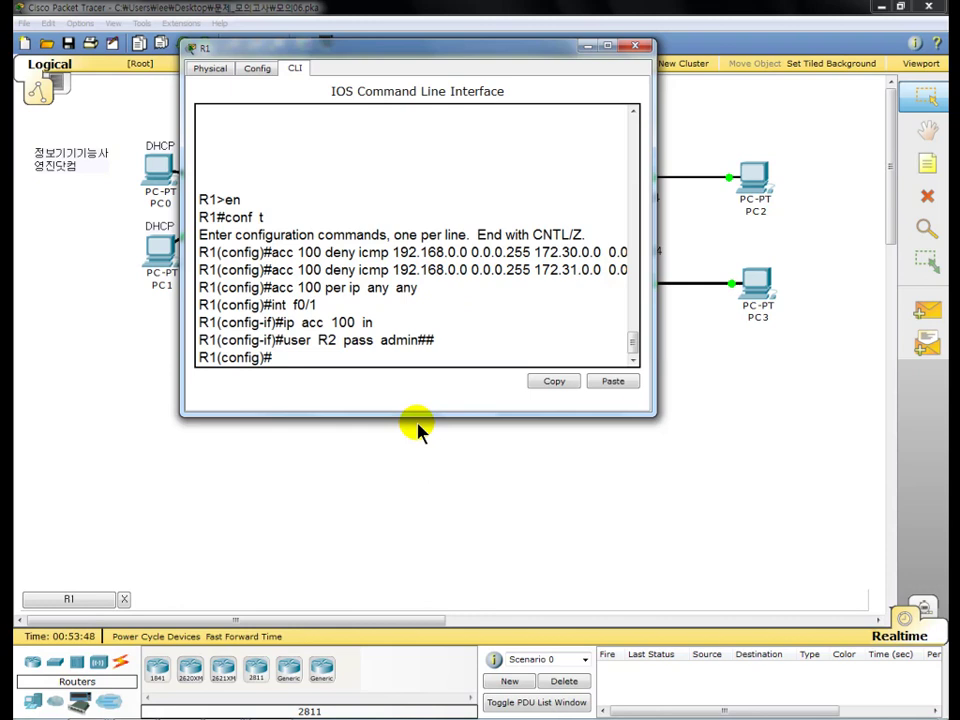
type("int s0/0/0")
key("Return")
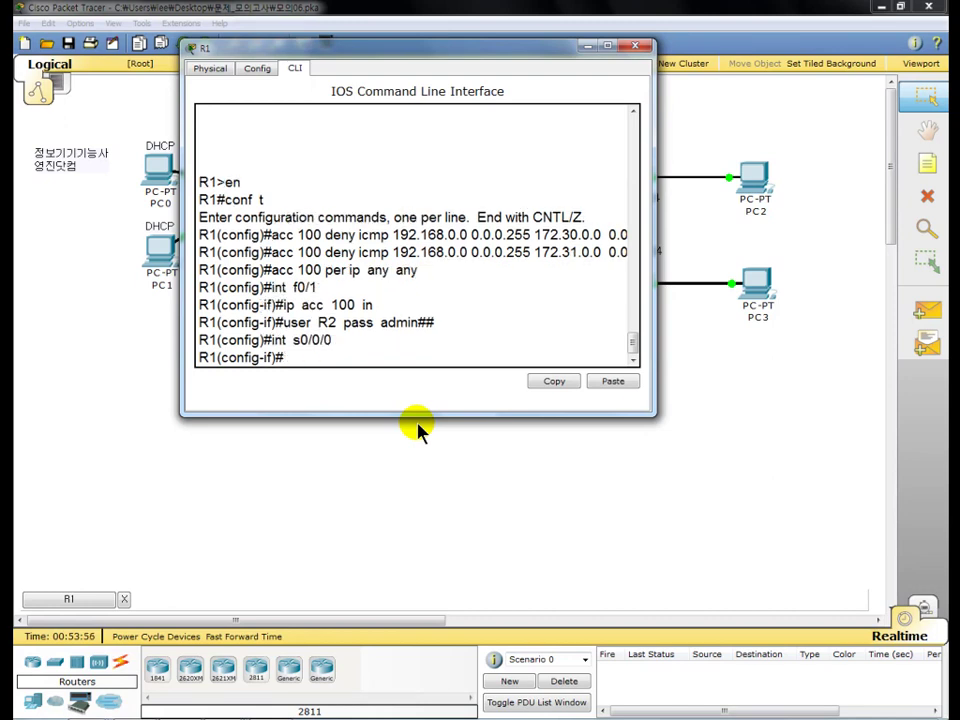
type("en  ppp")
key("Return")
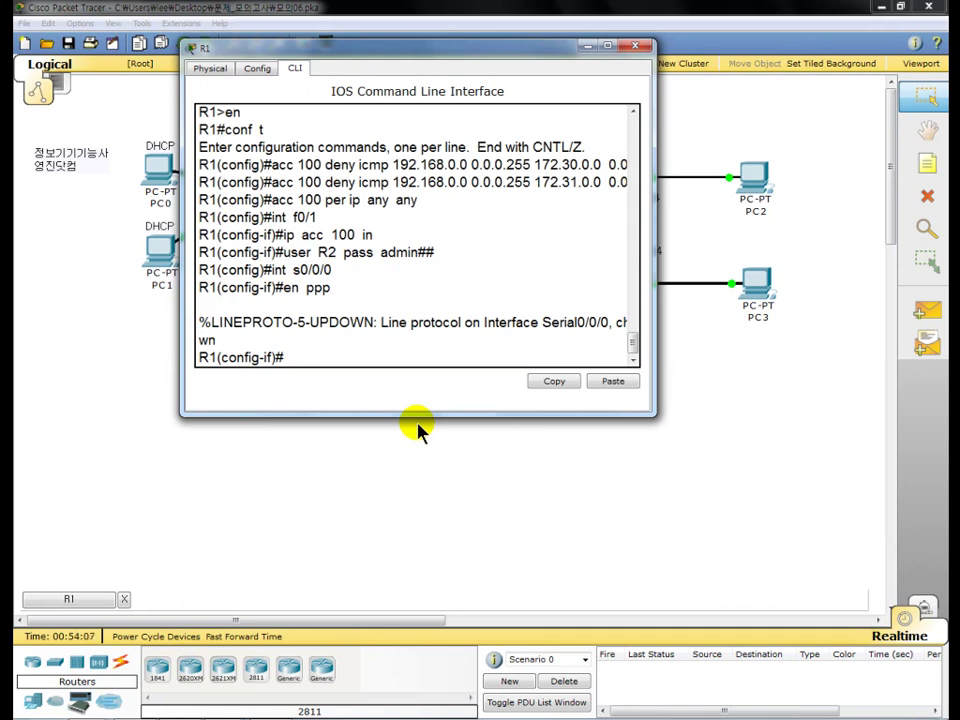
Enable CHAP authentication on R1's s0/0/0 with "ppp au chap" and close R1's window
type("ppp")
type("  au")
type("  pap")
key("BackSpace")
key("BackSpace")
key("BackSpace")
key("BackSpace")
type("chap")
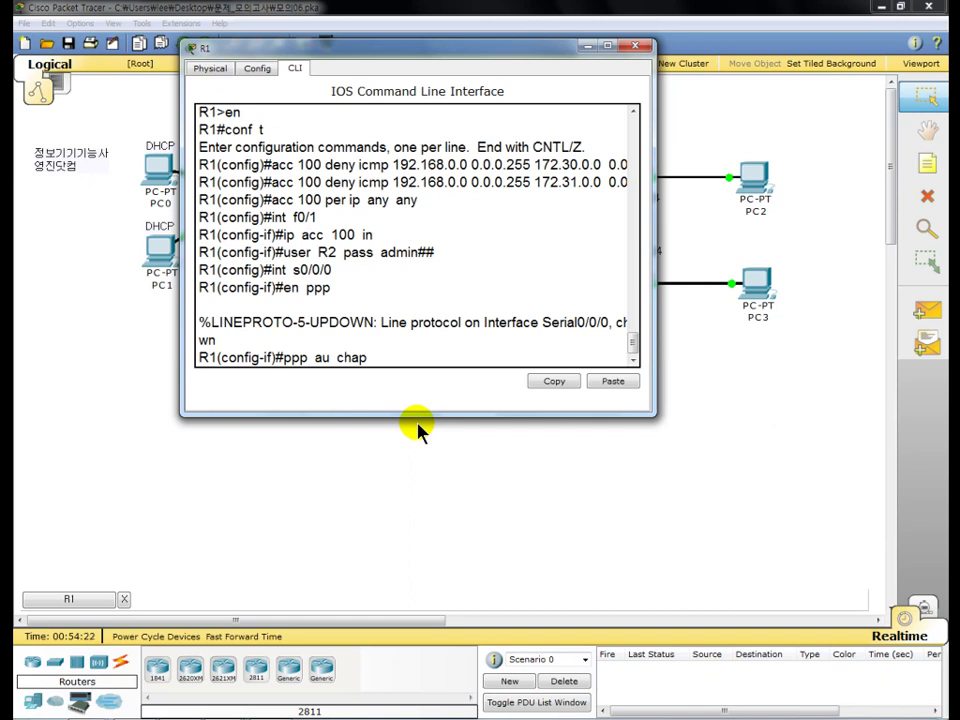
key("Return")
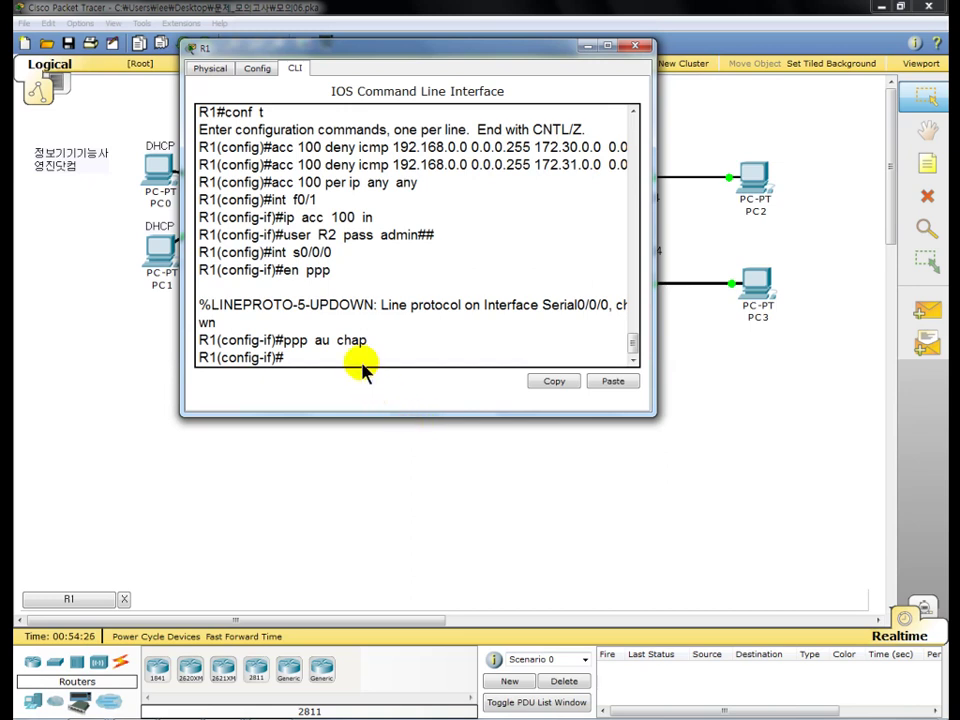
left_click(635, 47)
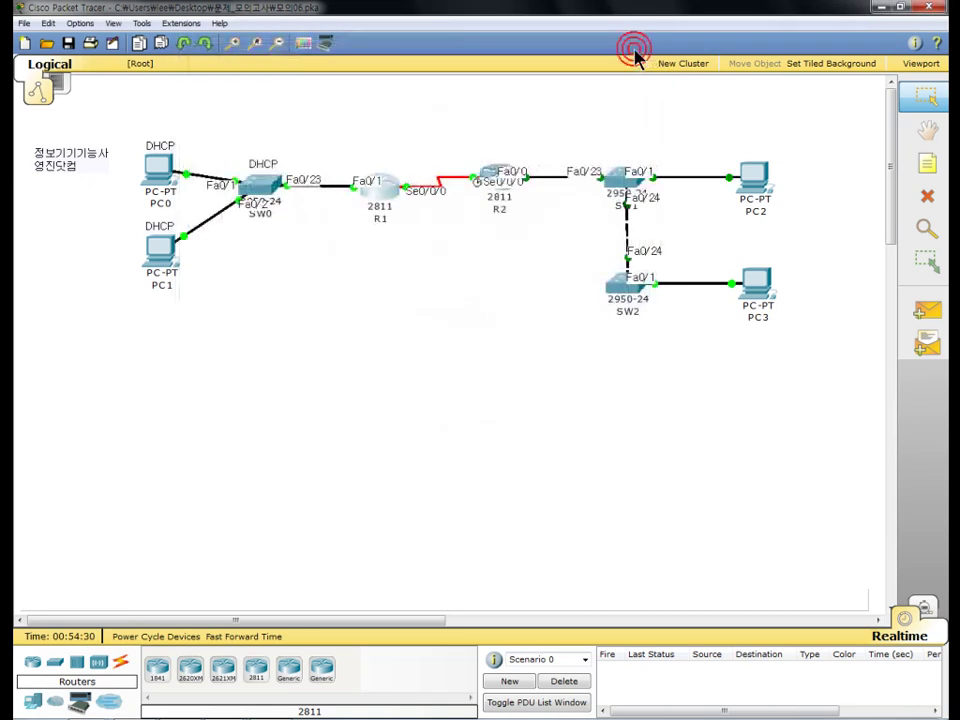
Open R2's command line, enter global configuration mode, and create user R1 with the matching password
left_click(491, 178)
left_click_drag(274, 39, 437, 30)
left_click(460, 120)
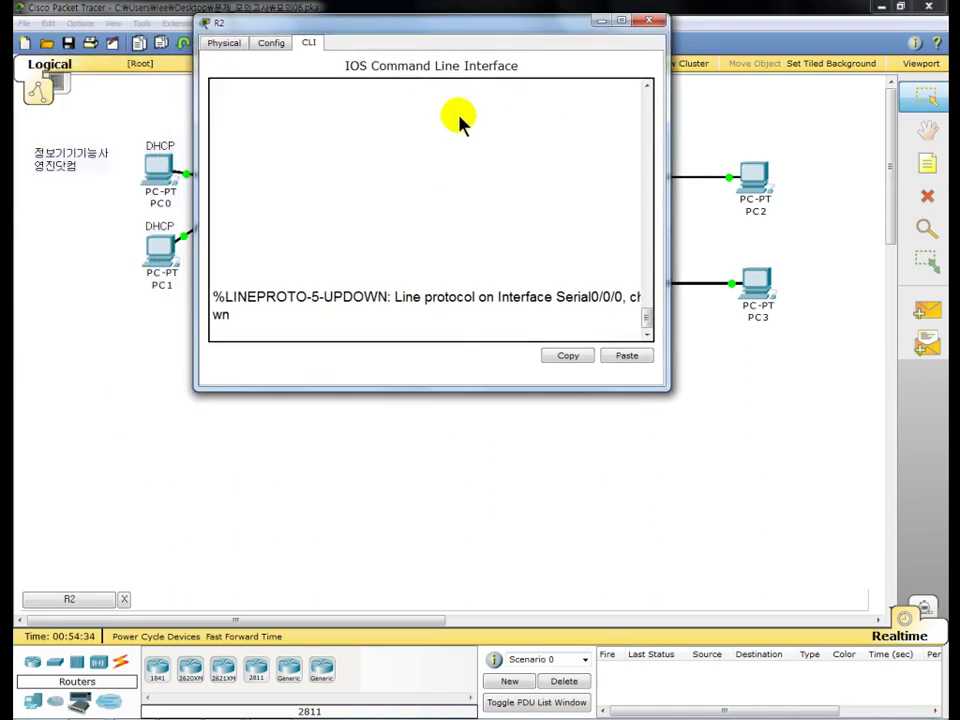
key("Return")
type("en")
key("Return")
type("conf t")
key("Return")
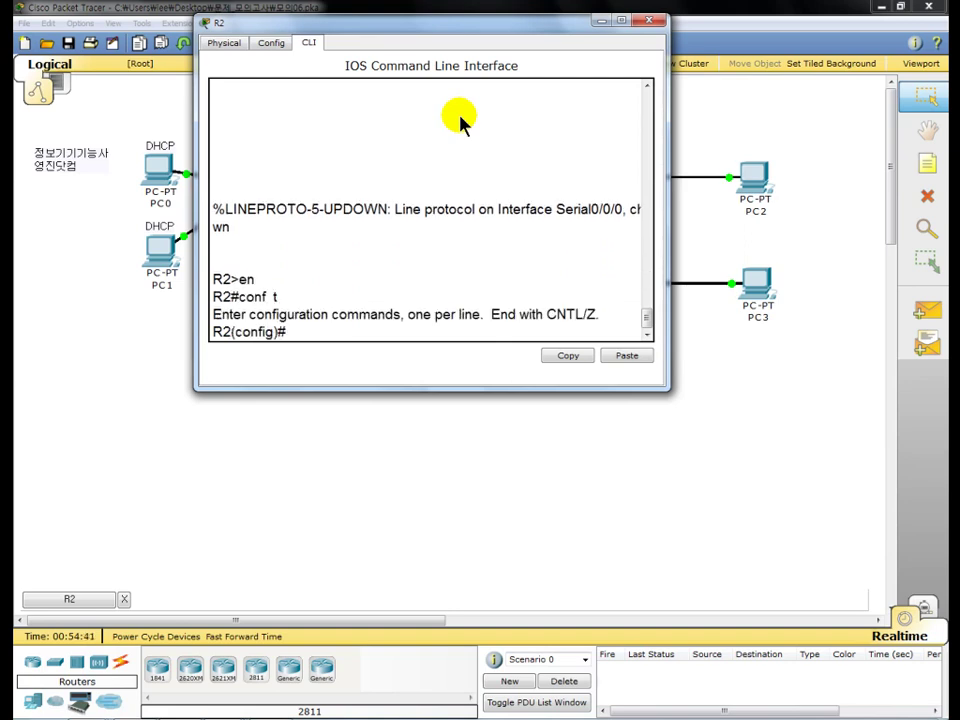
type("user R1 pass admi")
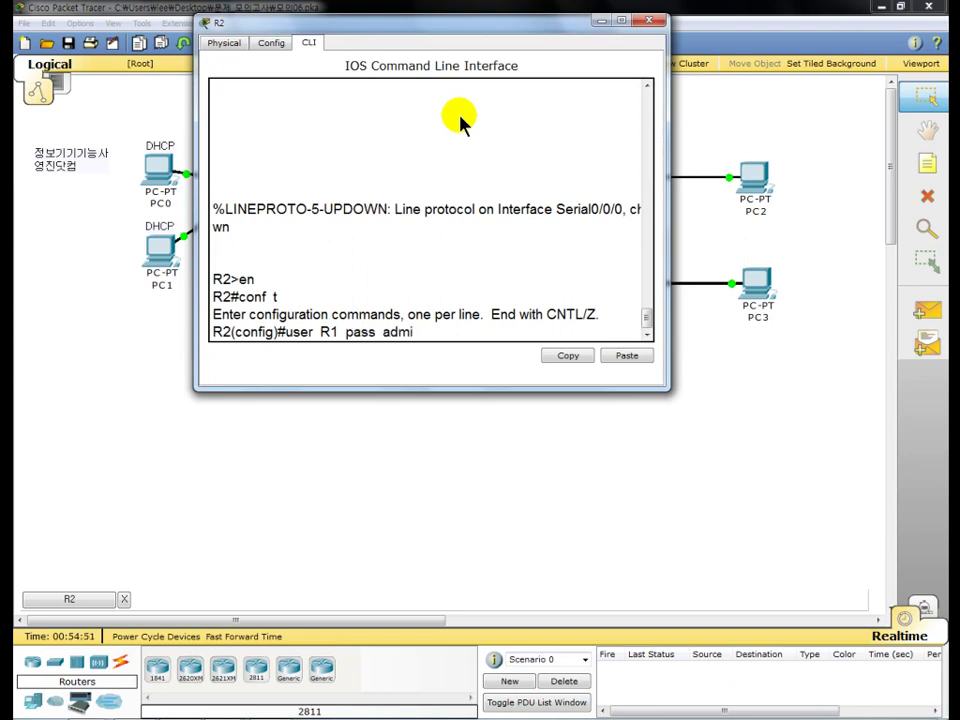
type("n##")
key("Return")
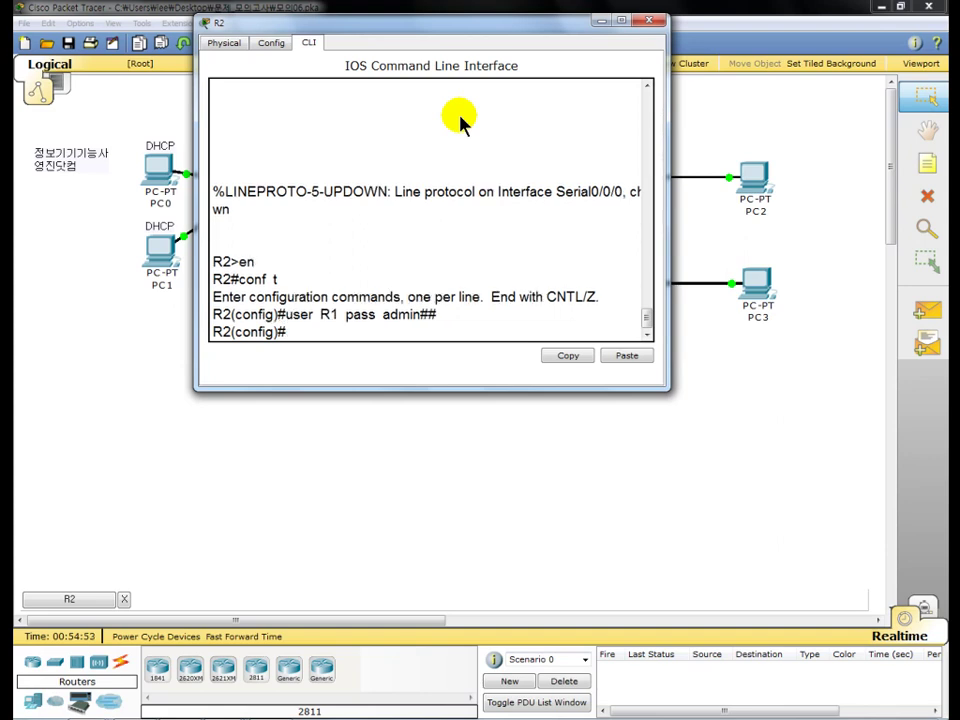
Set R2's interface s0/0/0 to PPP encapsulation with CHAP authentication using "en ppp" and "ppp au chap"
type("int s0/0/0")
key("Return")
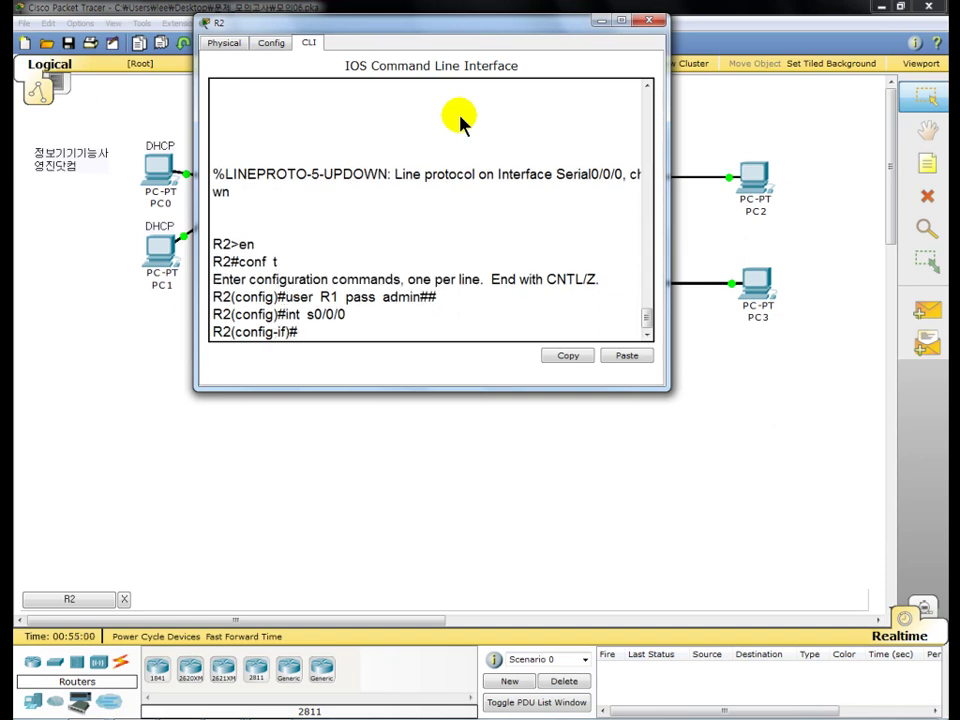
type("en ppp")
key("Return")
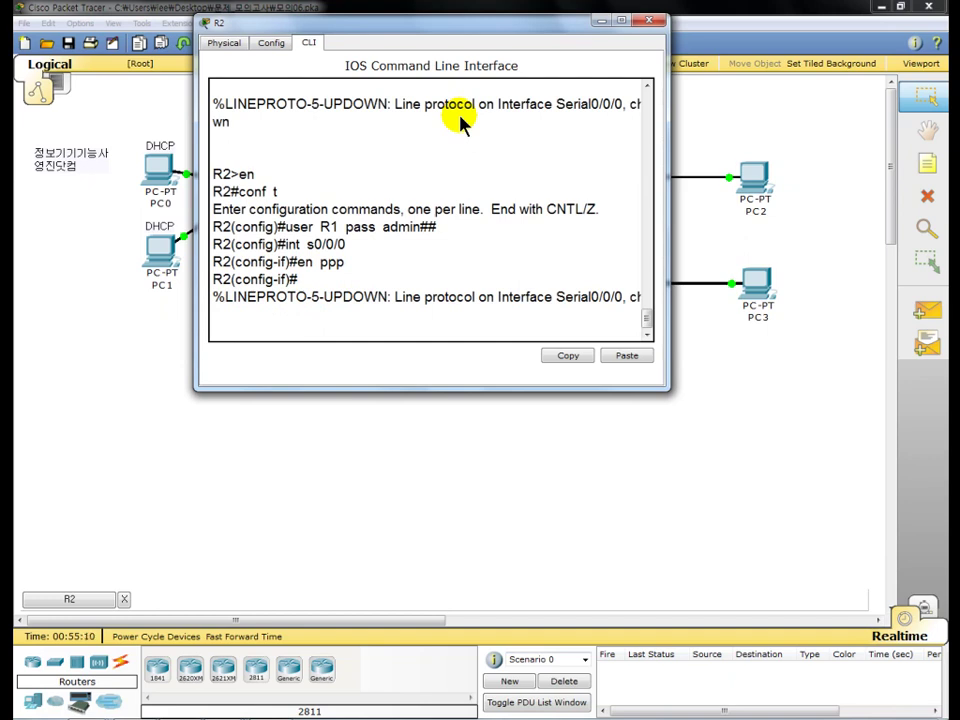
key("Return")
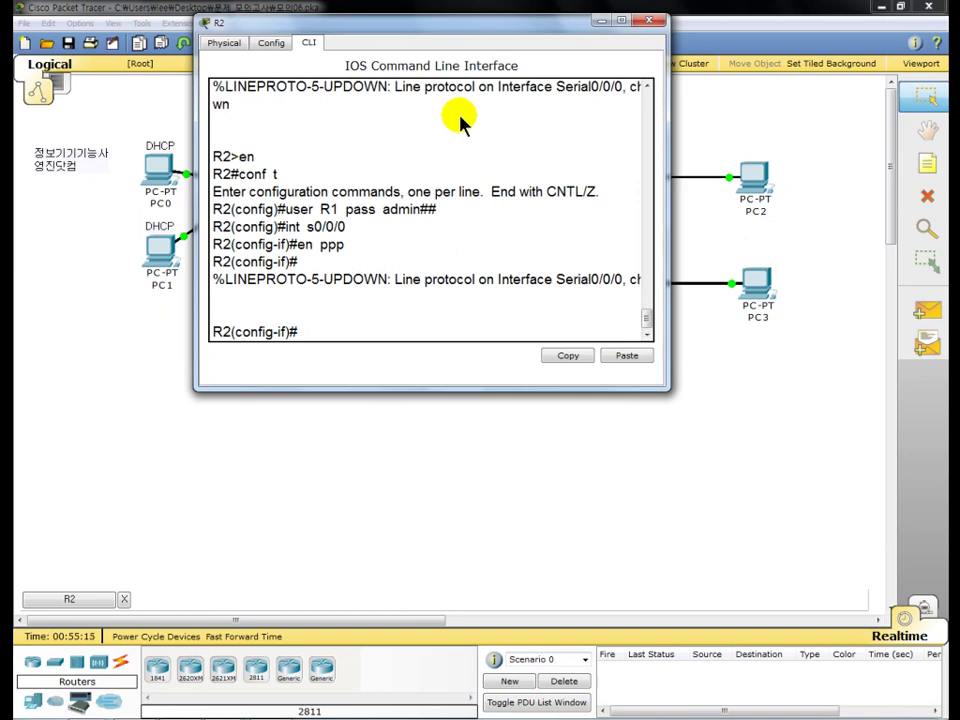
type("ppp au chap")
key("Return")
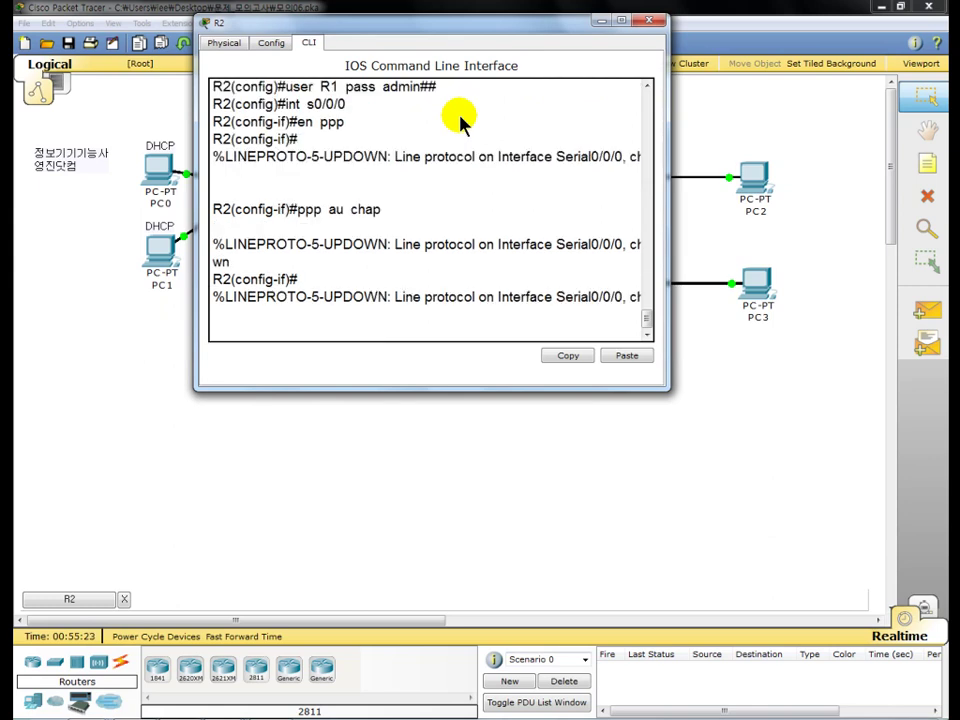
key("Return")
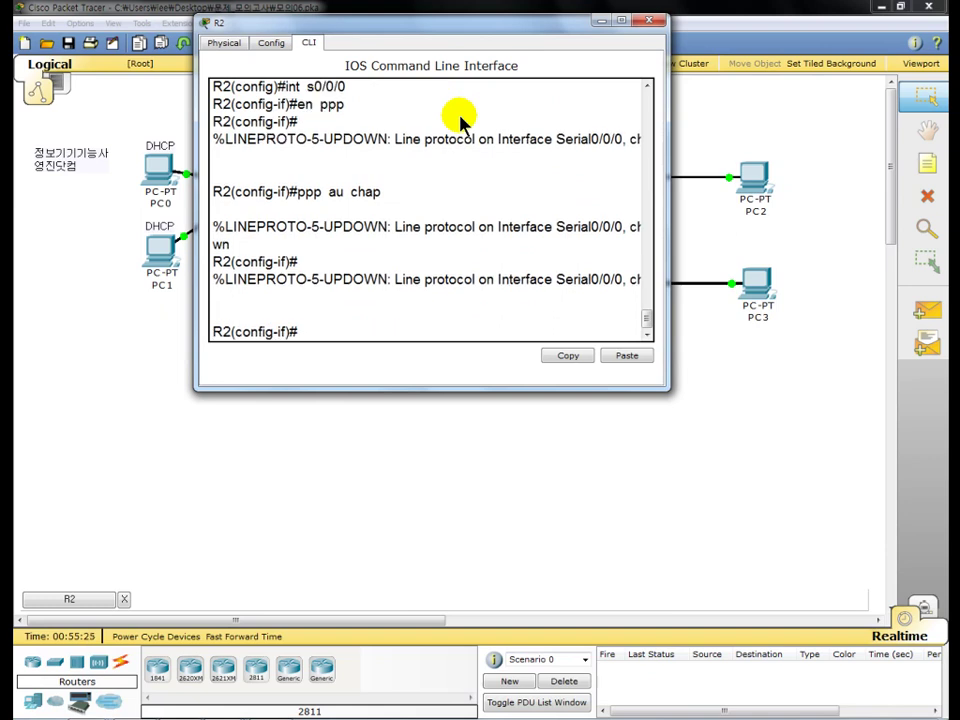
Move R2's window clear of R1, mark R1's serial port with a red pen stroke, and label it "10.0.0.1"
left_click_drag(390, 28, 643, 62)
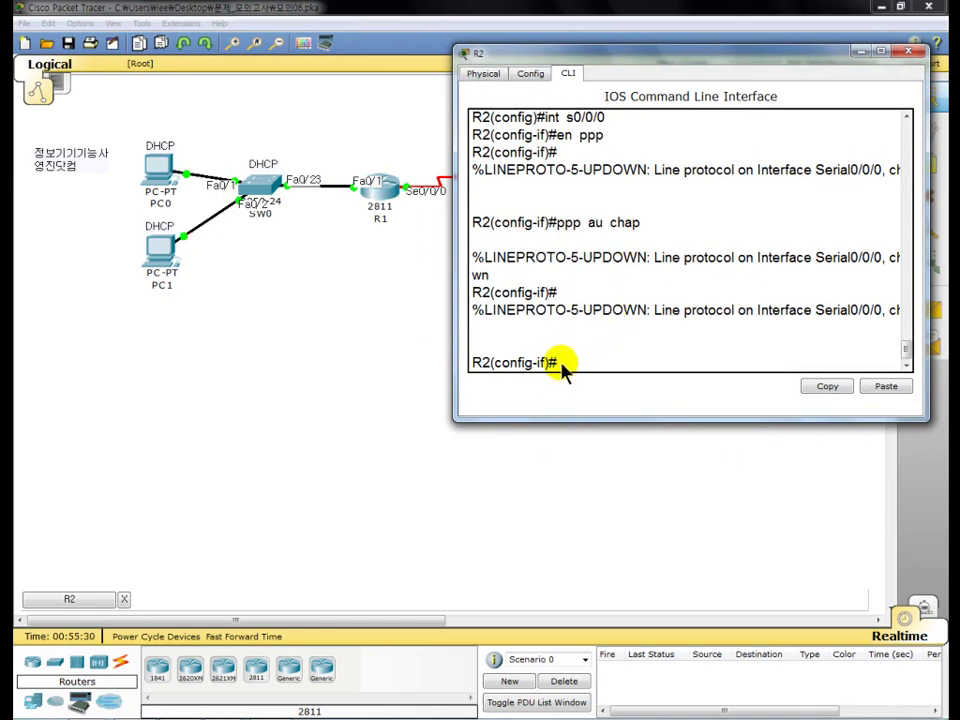
key("F9")
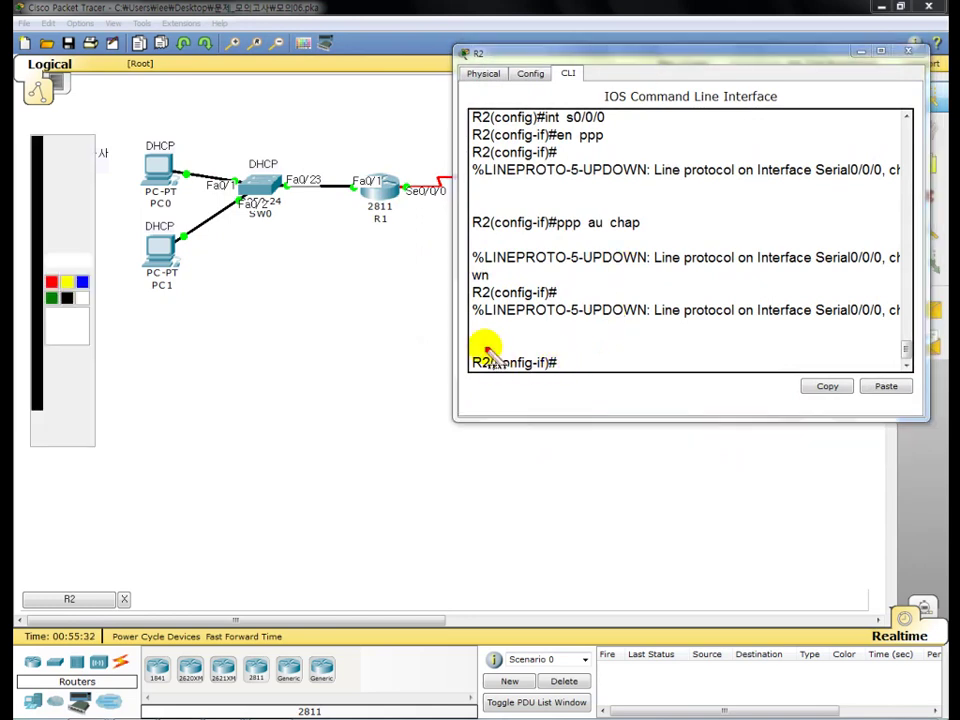
left_click(57, 145)
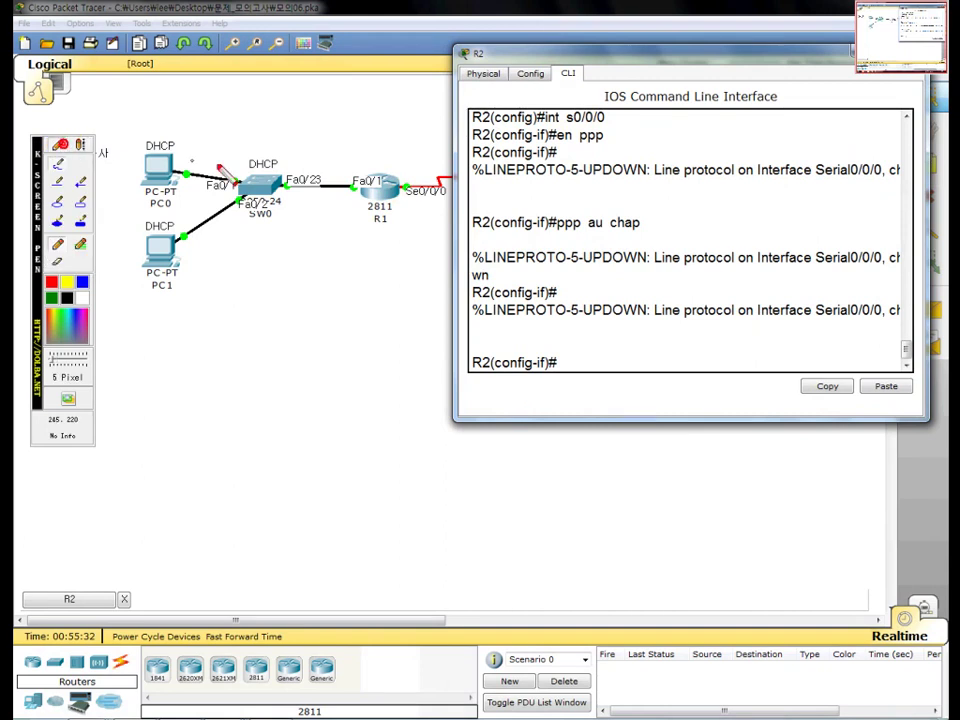
left_click_drag(401, 187, 375, 151)
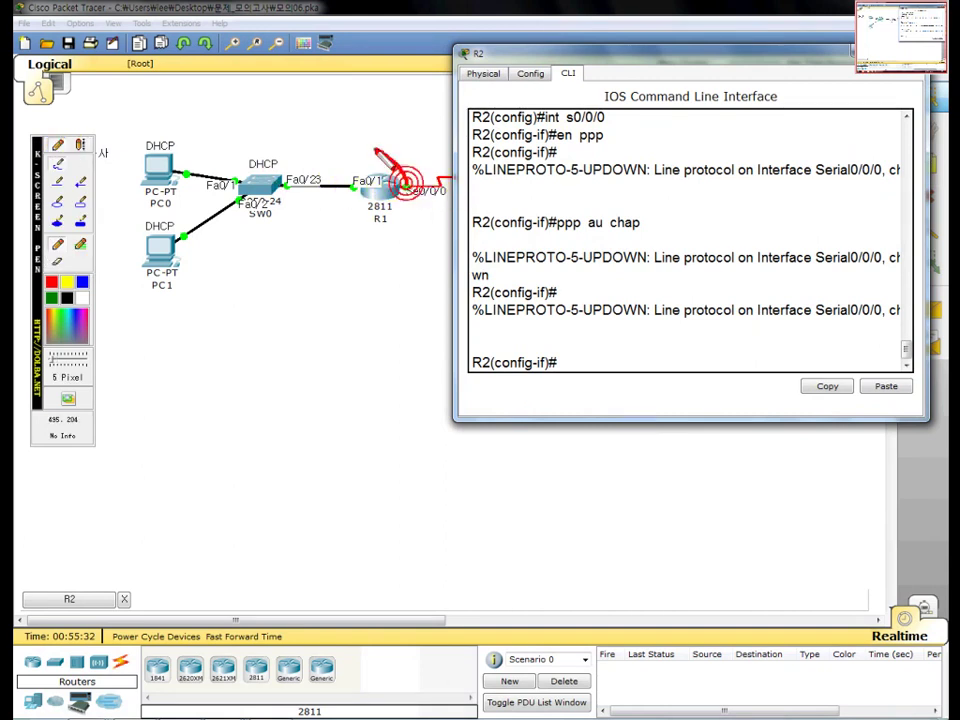
left_click(84, 146)
left_click(317, 128)
type("10.0.0.1")
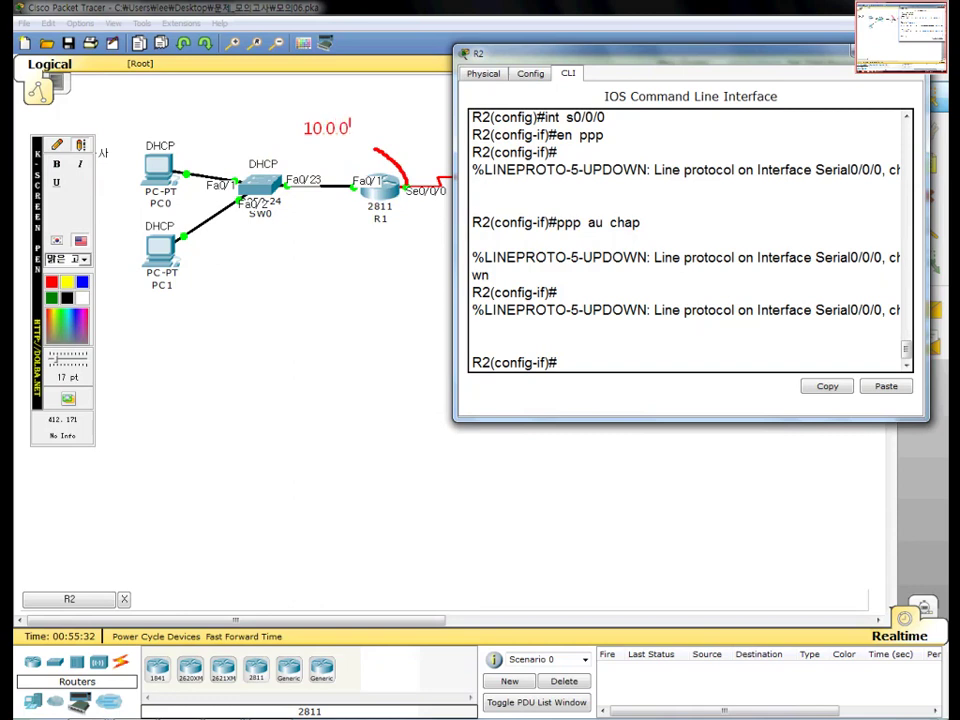
left_click(57, 145)
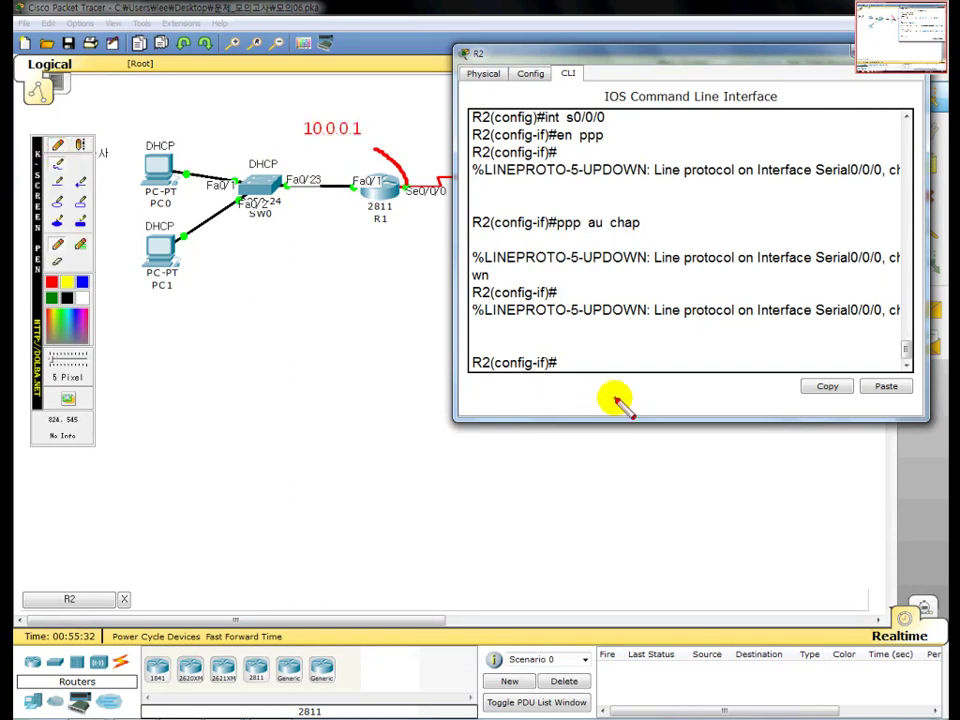
Annotate R2's command prompt with the red text "do ping 10.0.0.1" and a note starting with "100" beneath it
left_click(82, 146)
left_click(566, 359)
type("do")
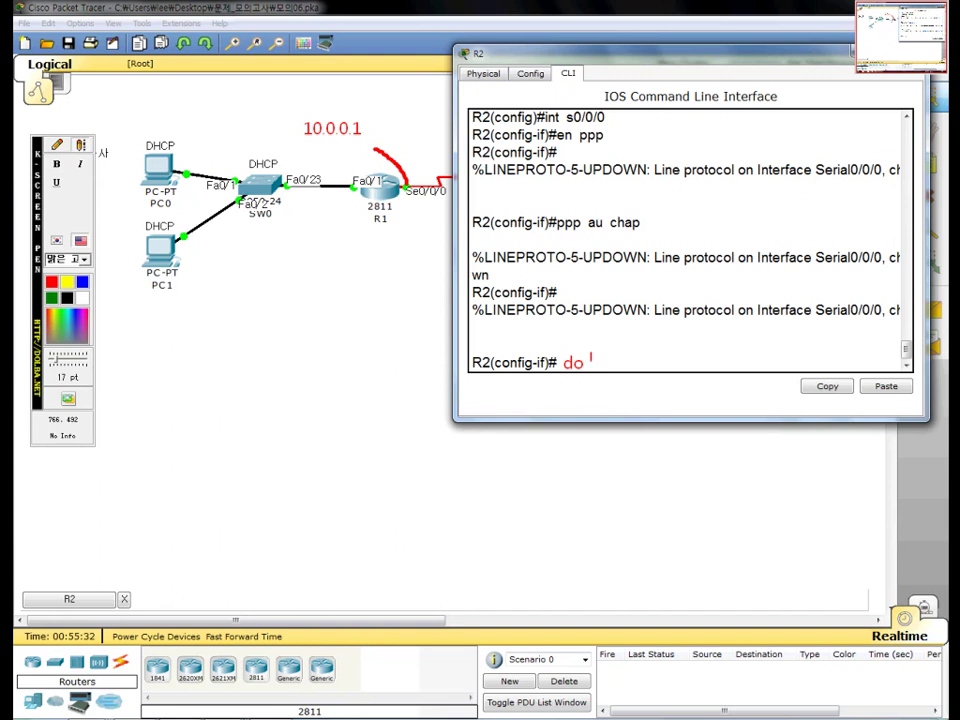
type(" ping 10.0.0")
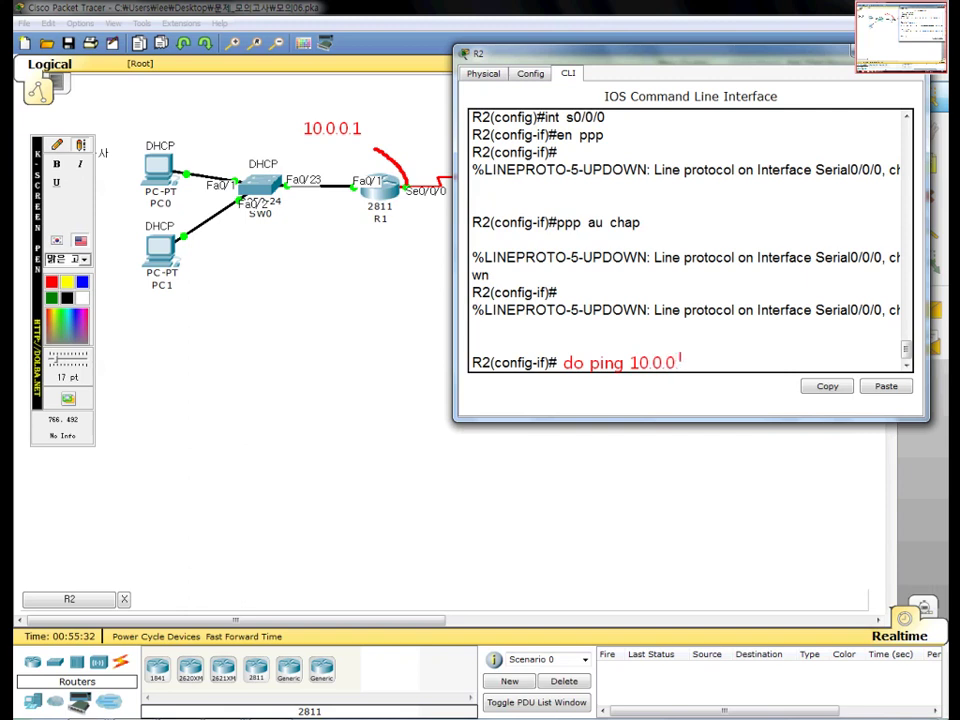
type(".1 100")
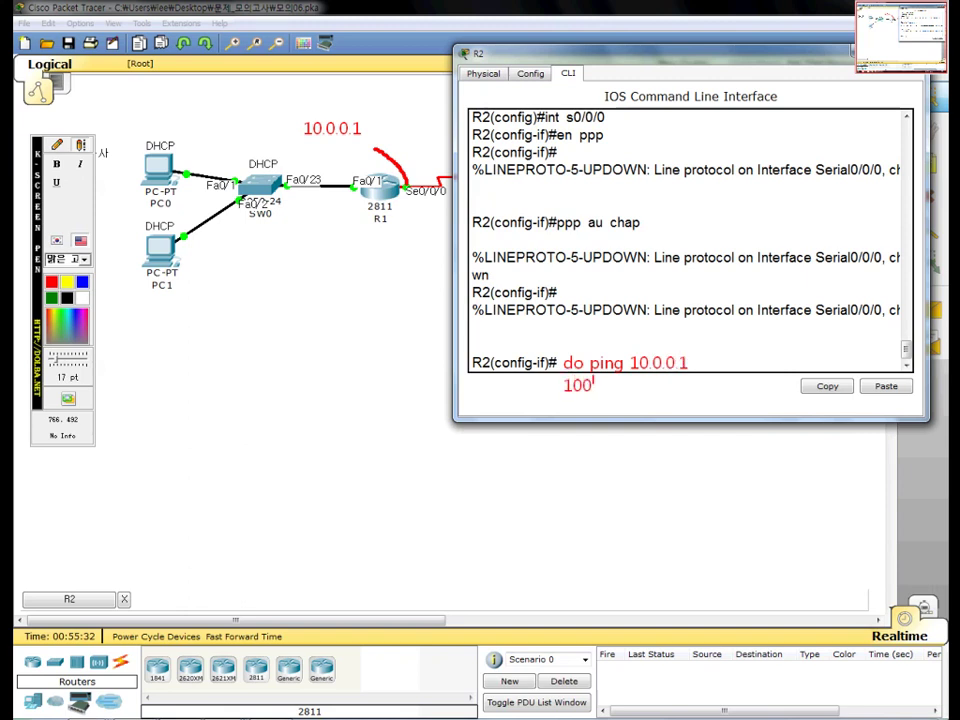
type("pe")
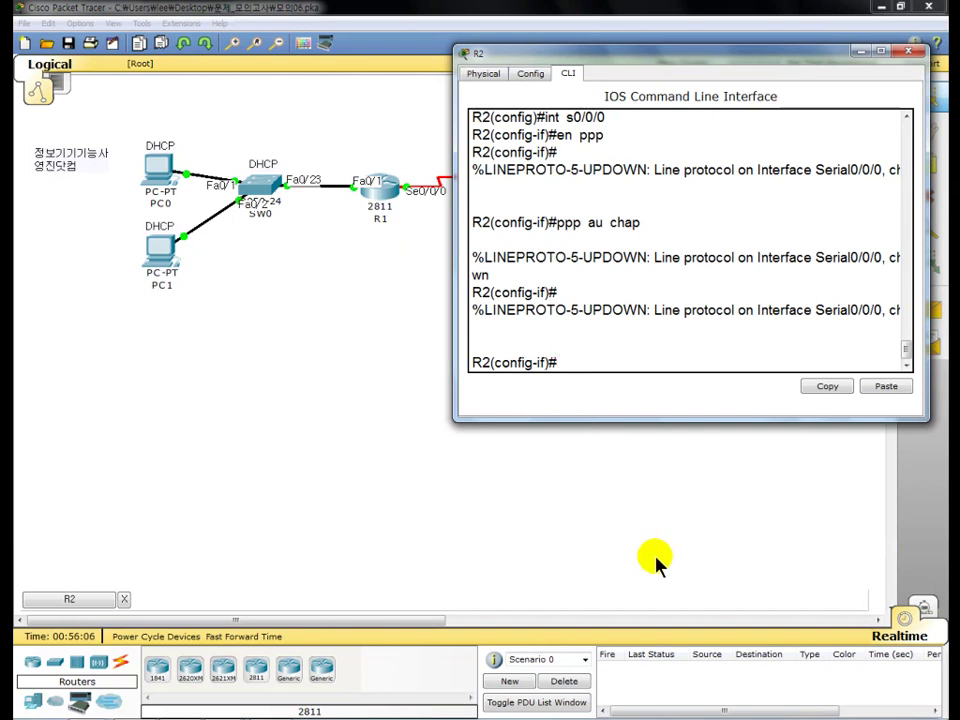
Test the PPP link from R2 with "do ping 10.0.0.1", mark the success rate in red, and close R2's window
type("do  ping 10.0.0.1")
key("Return")
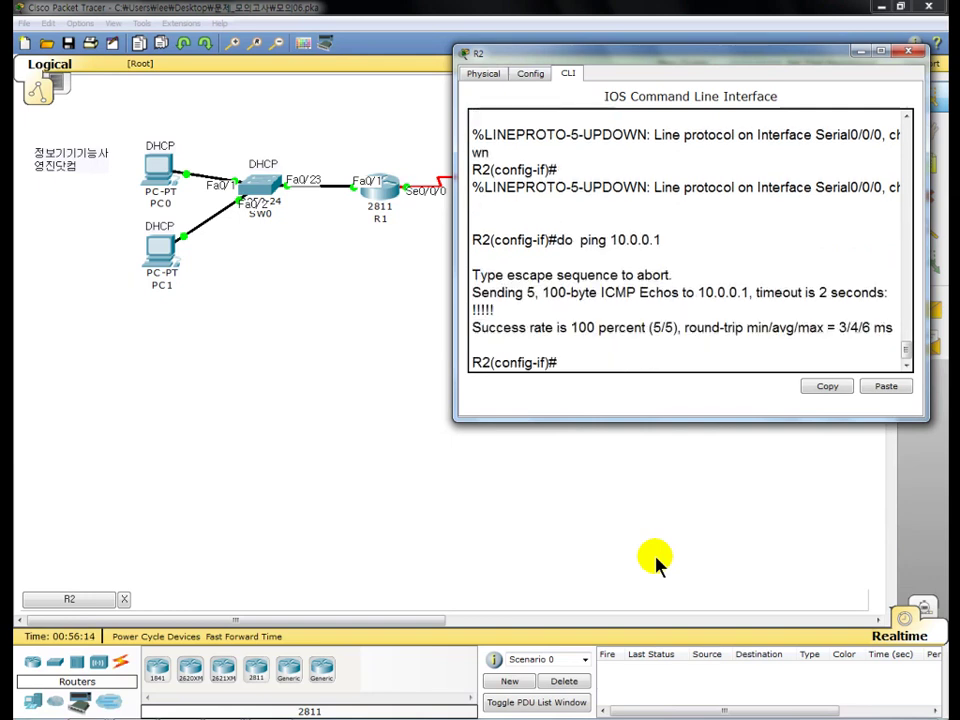
key("F12")
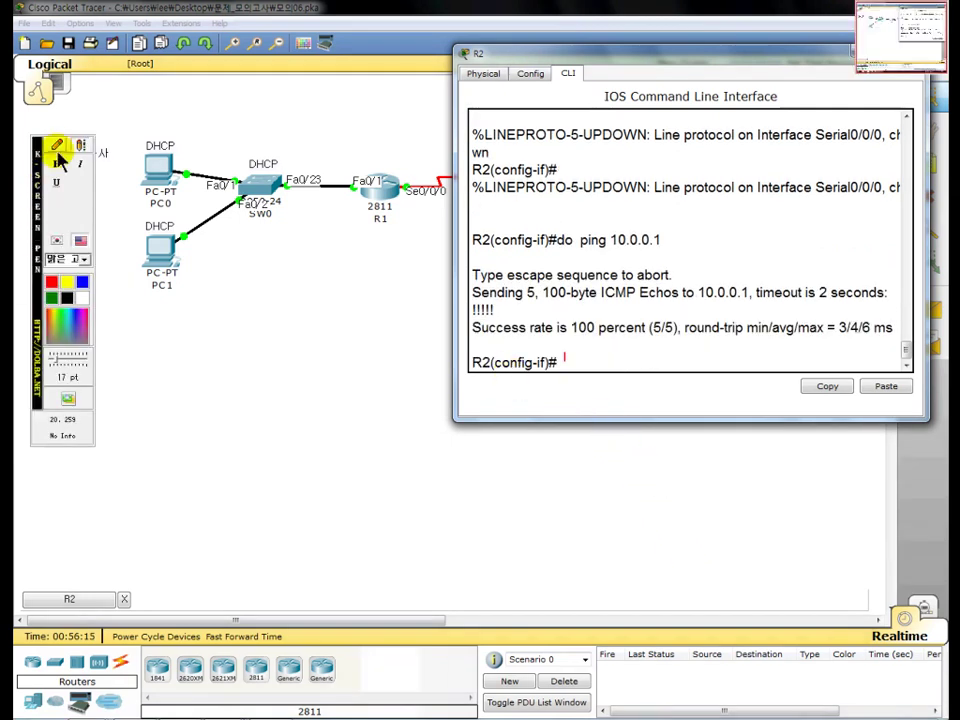
left_click_drag(575, 338, 640, 338)
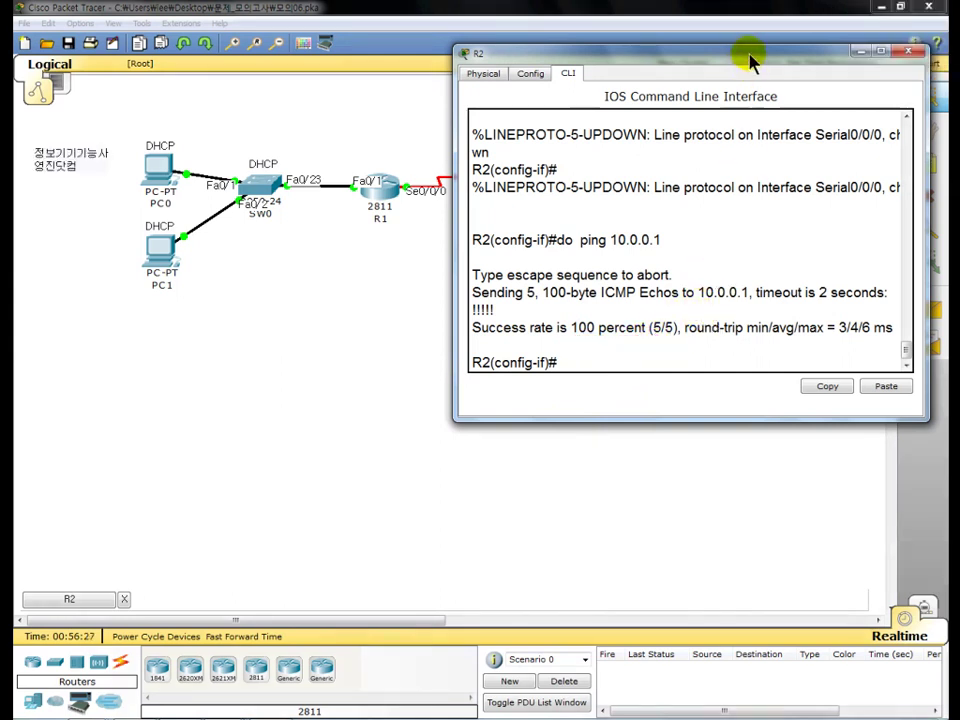
left_click_drag(750, 62, 512, 64)
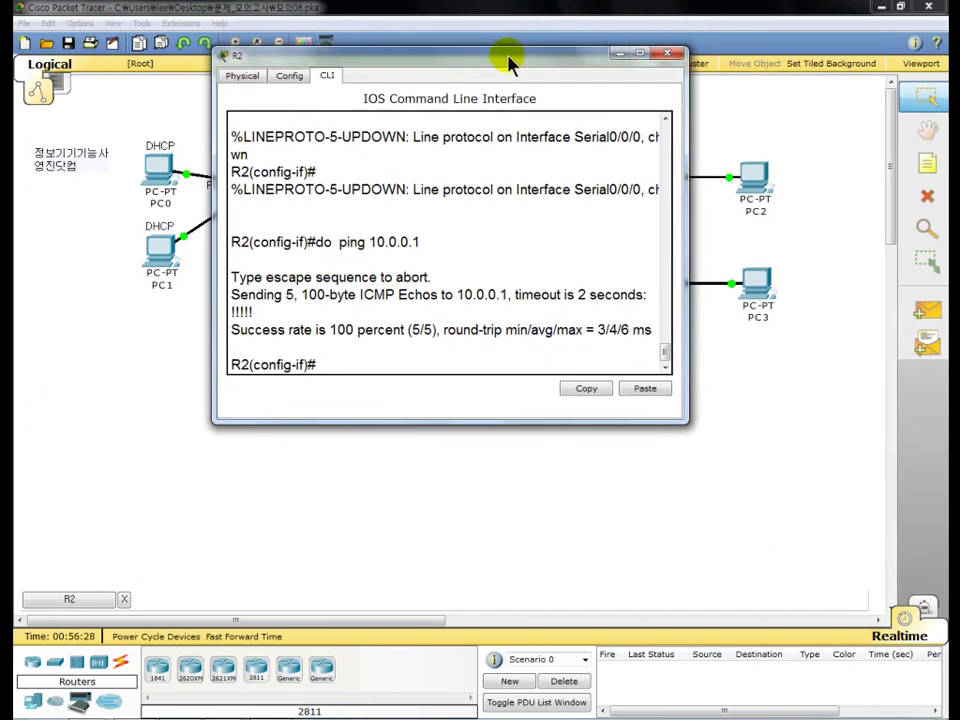
left_click(672, 55)
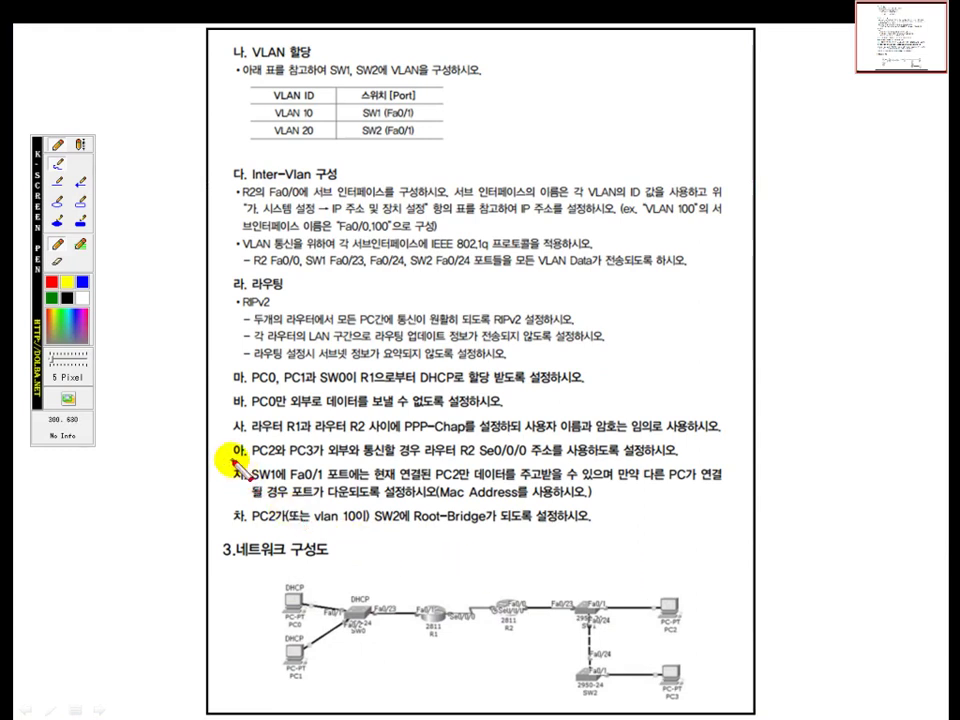
Underline the task requirement that PC2 and PC3 use R2's Se0/0/0 address for external traffic, and start a text note on it
mouse_move(231, 461)
left_mouse_down()
mouse_move(347, 470)
mouse_move(367, 469)
mouse_move(330, 463)
mouse_move(484, 457)
mouse_move(690, 462)
left_mouse_up()
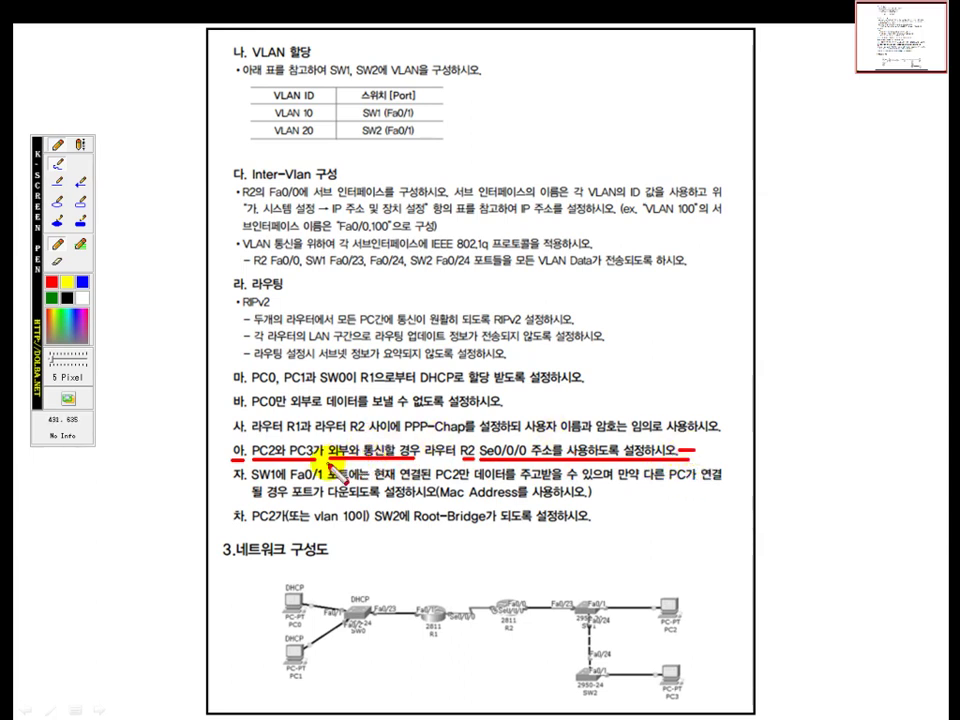
left_click_drag(352, 467, 413, 470)
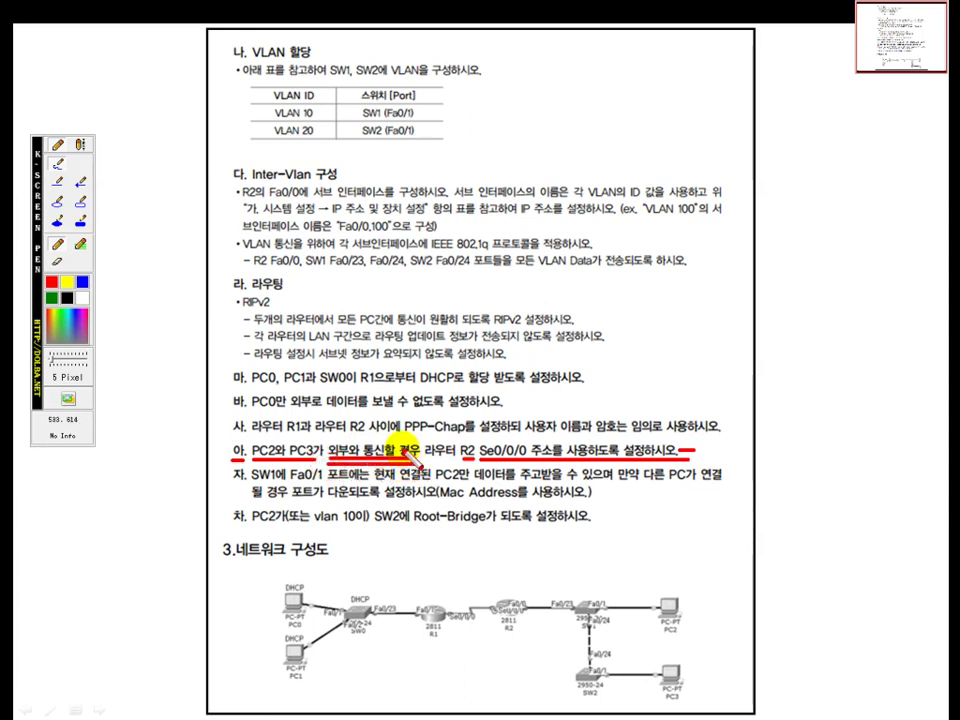
left_click_drag(418, 456, 527, 411)
left_click(81, 145)
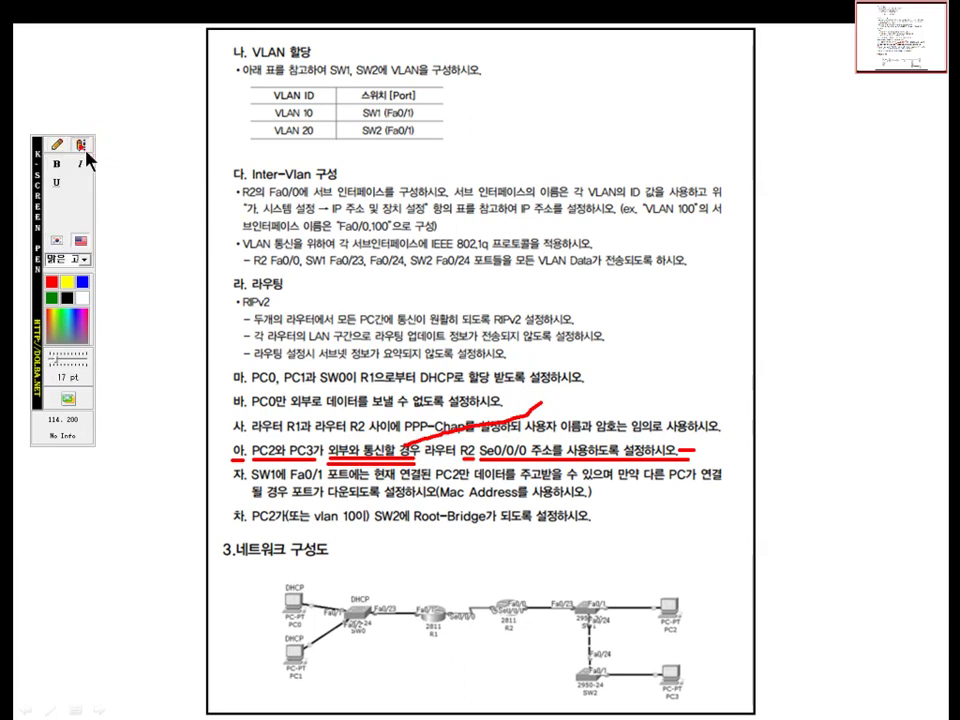
left_click(549, 404)
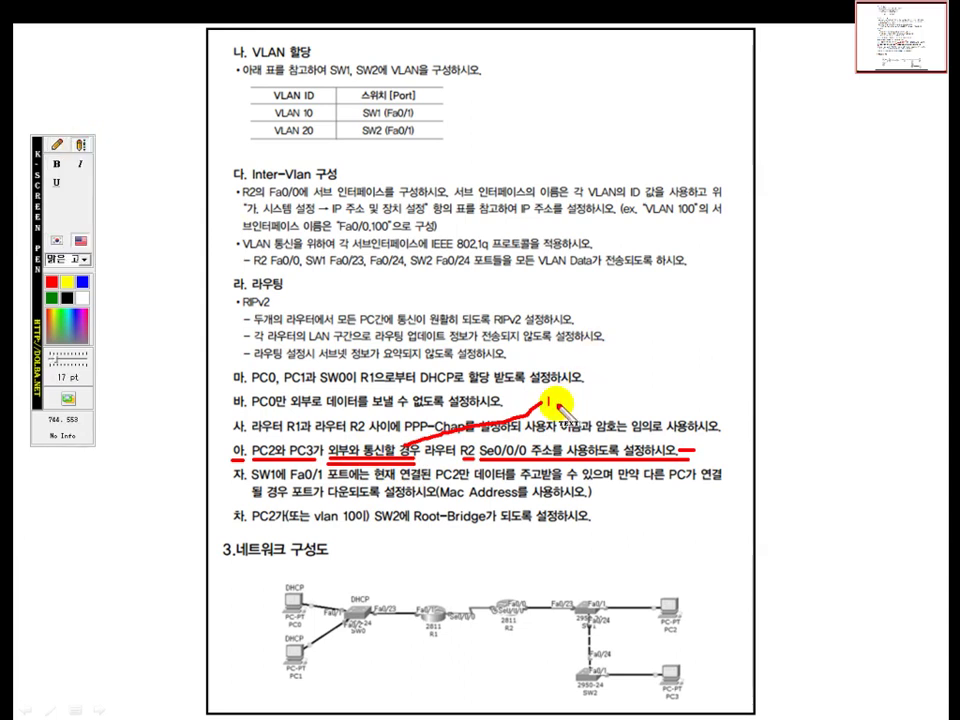
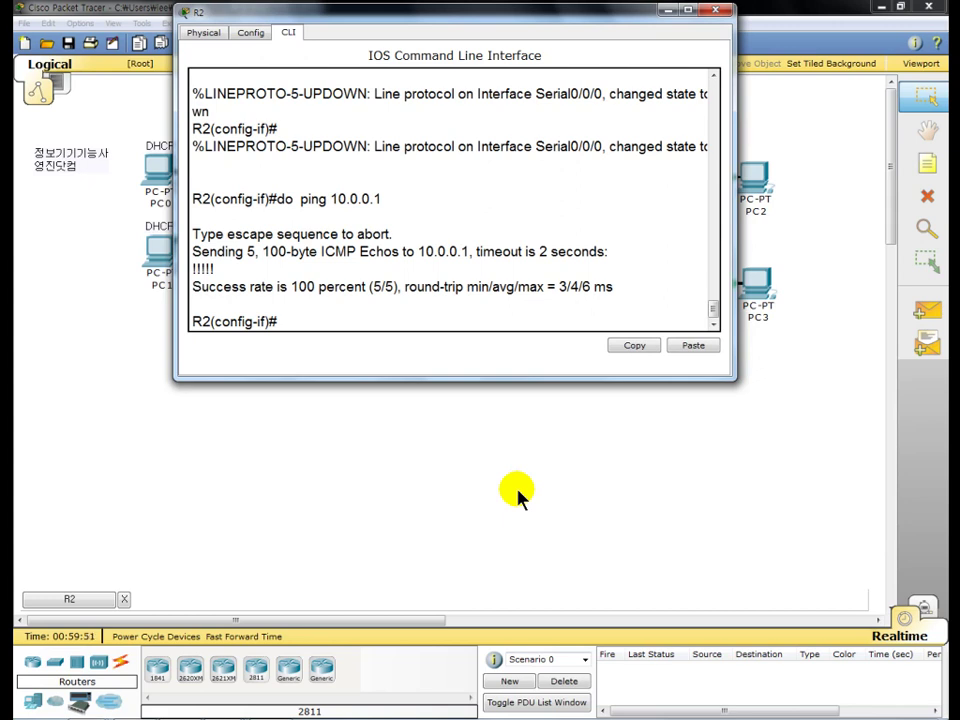
Configure NAT overload on R2 with "ip nat inside source list 10 int s0/0/0 overload"
type("ip nat")
type("inside")
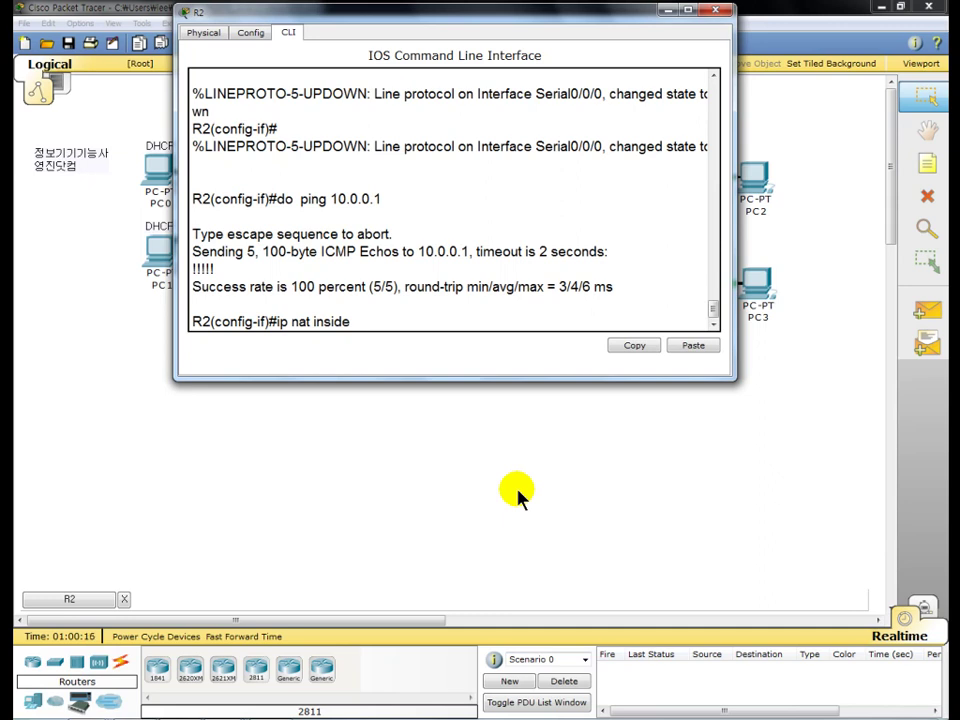
type("source")
type("list  10")
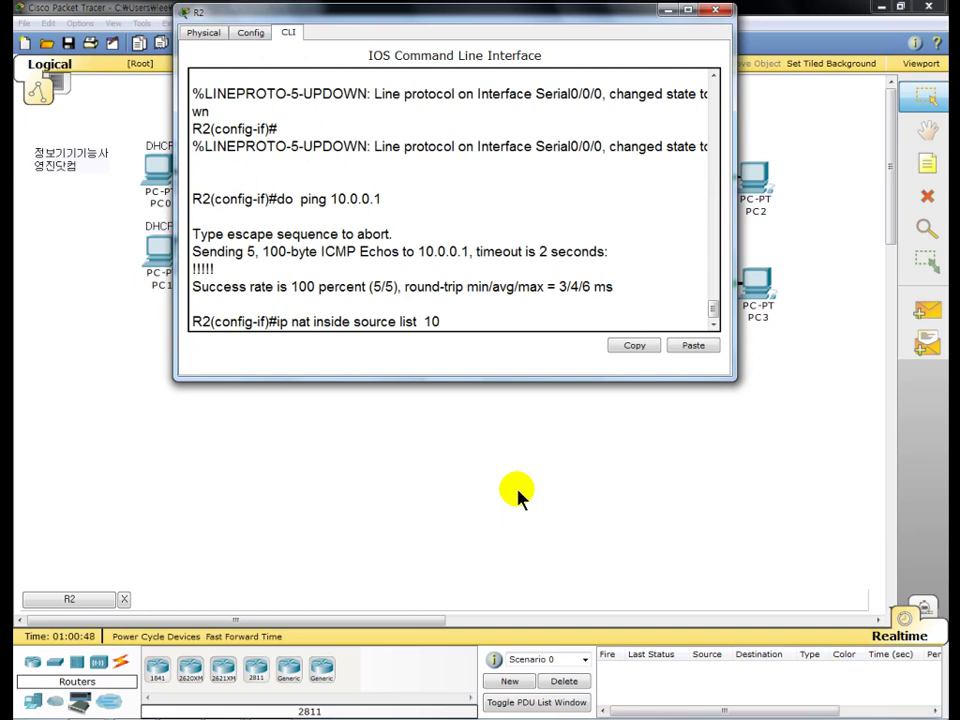
type("int s0/0/0 ov")
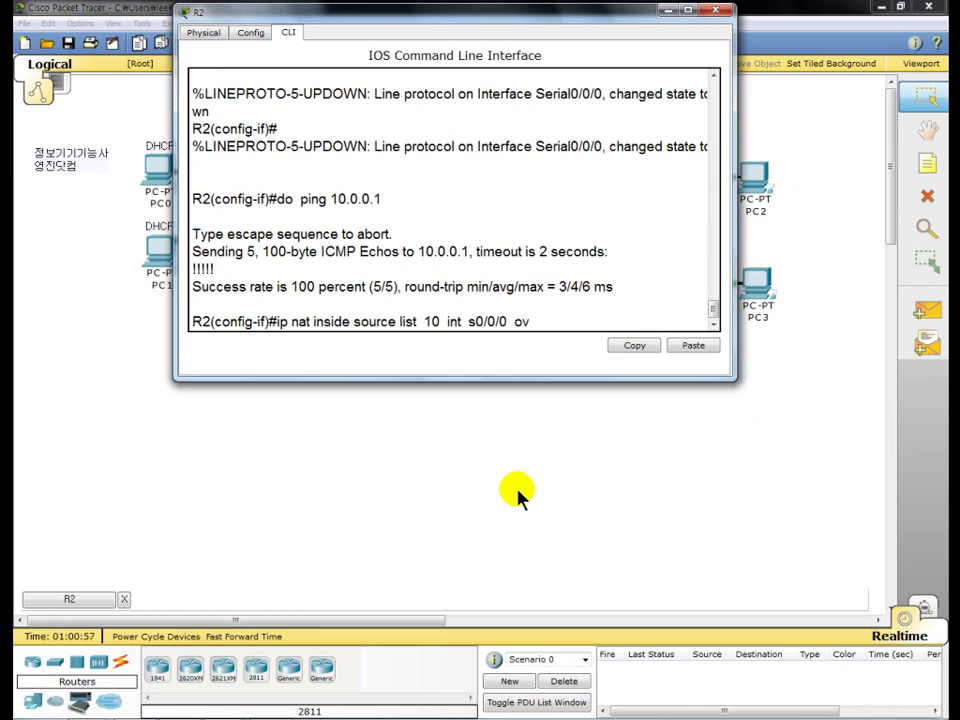
type("erload")
key("Return")
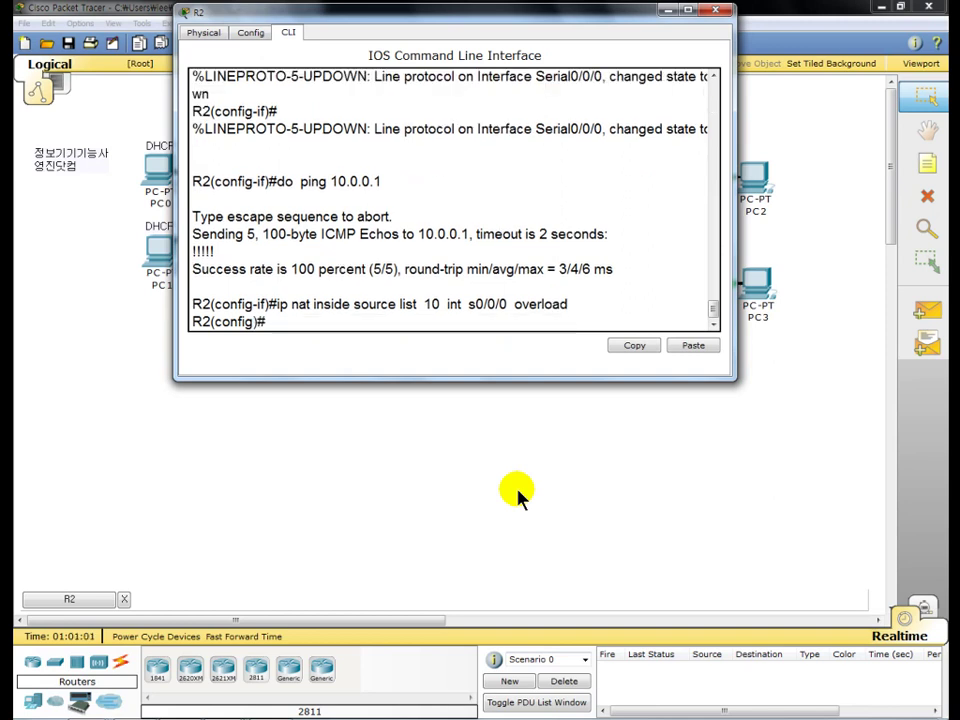
Underline inside, source, list and overload in the NAT command, and annotate them with the short forms "in", "so", "li" and "over"
key("ctrl+shift+p")
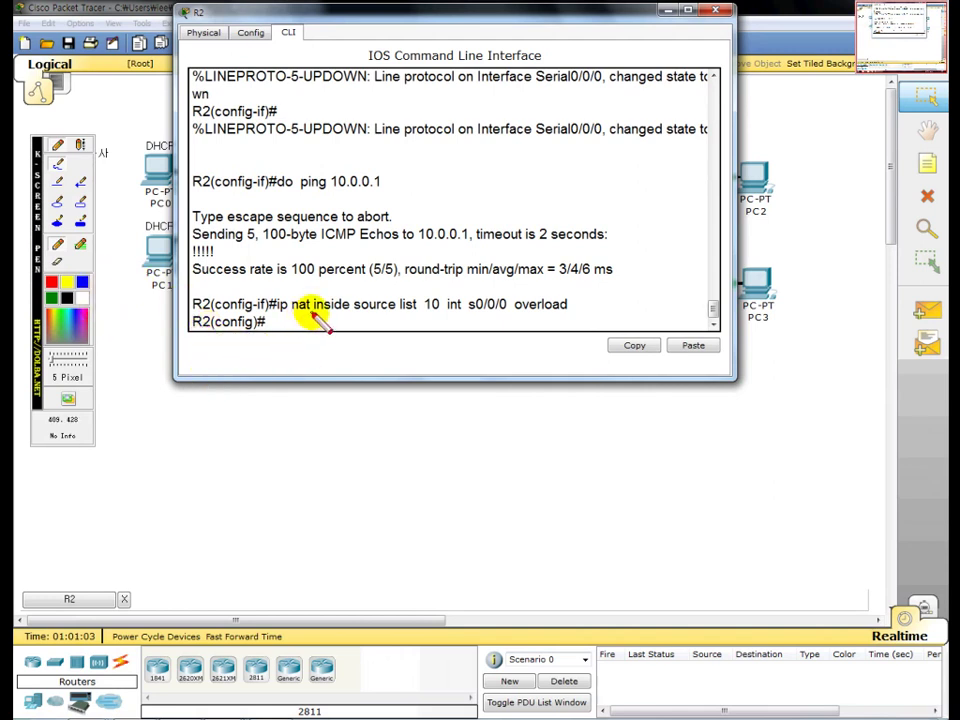
left_click_drag(312, 313, 416, 314)
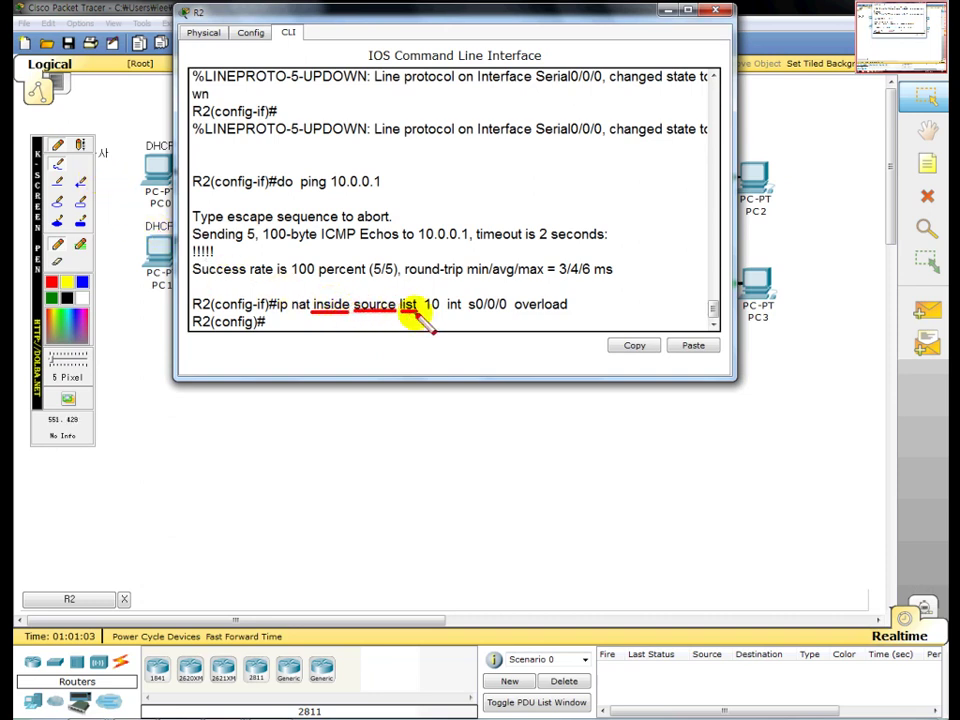
left_click_drag(514, 313, 566, 313)
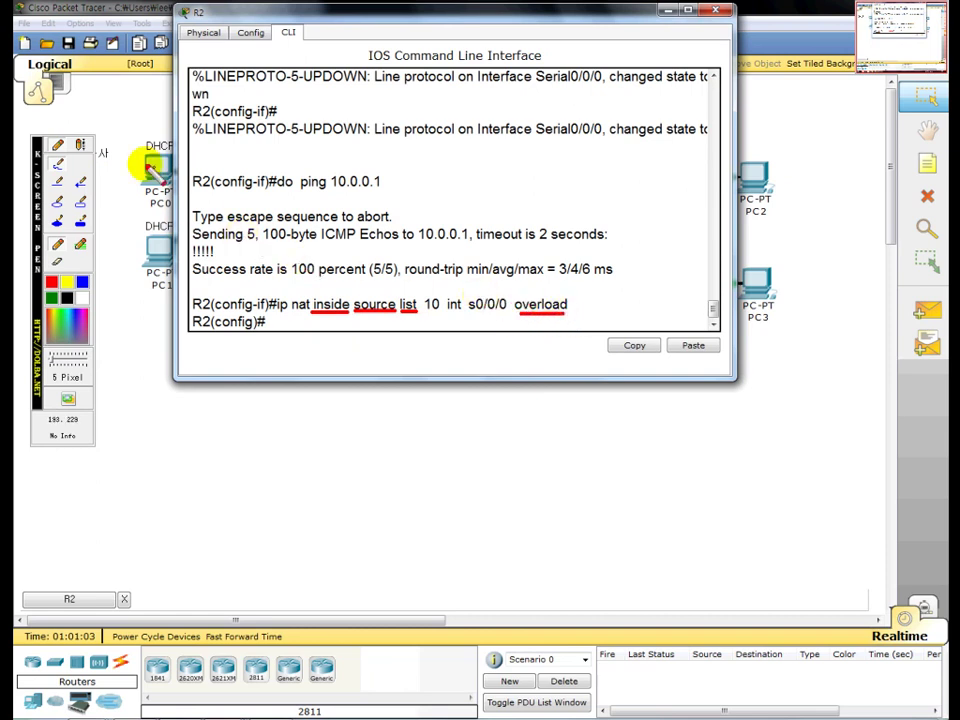
left_click(81, 146)
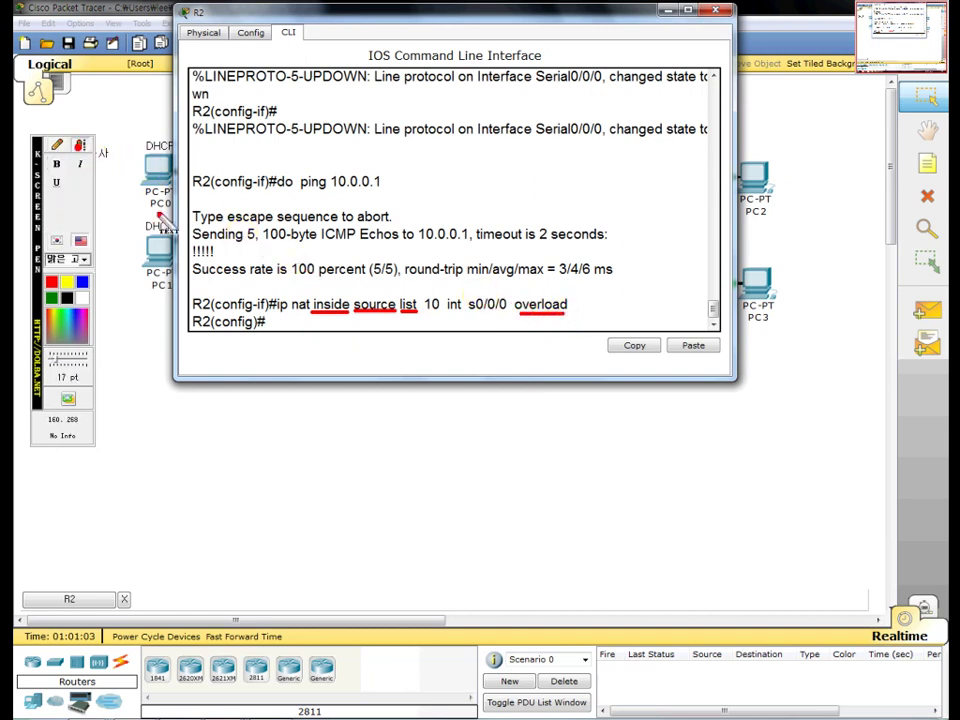
left_click(318, 327)
type("in")
left_click(355, 325)
type("so")
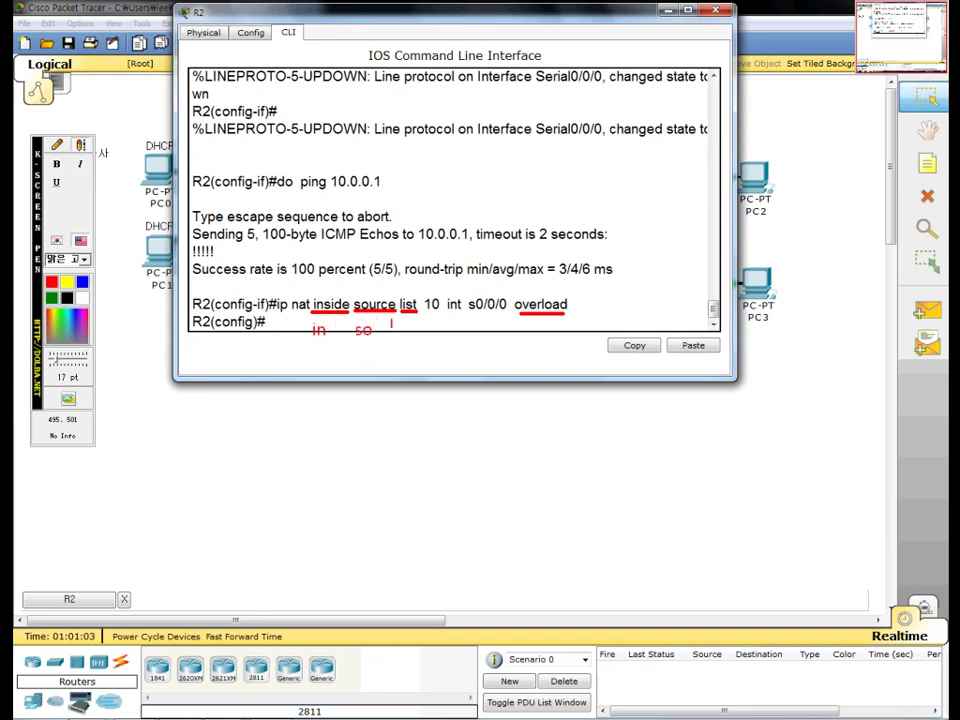
left_click(397, 326)
type("li")
left_click(516, 326)
type("o")
type("ver")
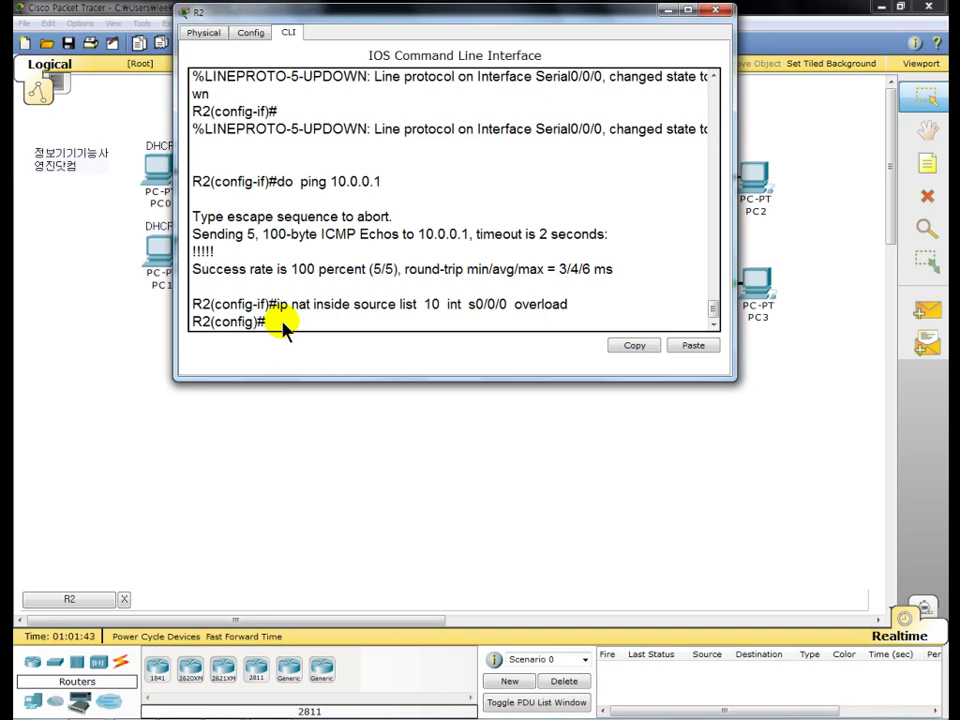
Permit 172.30.0.1 in R2's access list 10 with "acc 10 per 172.30.0.1"
type("a")
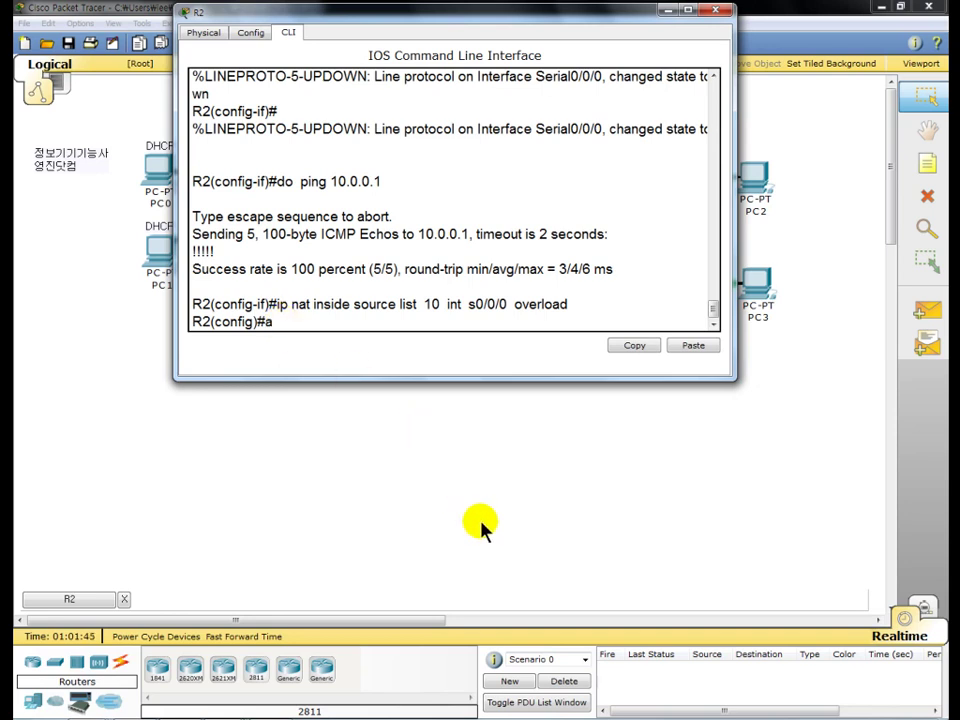
type("cc 10 per")
type("172.30")
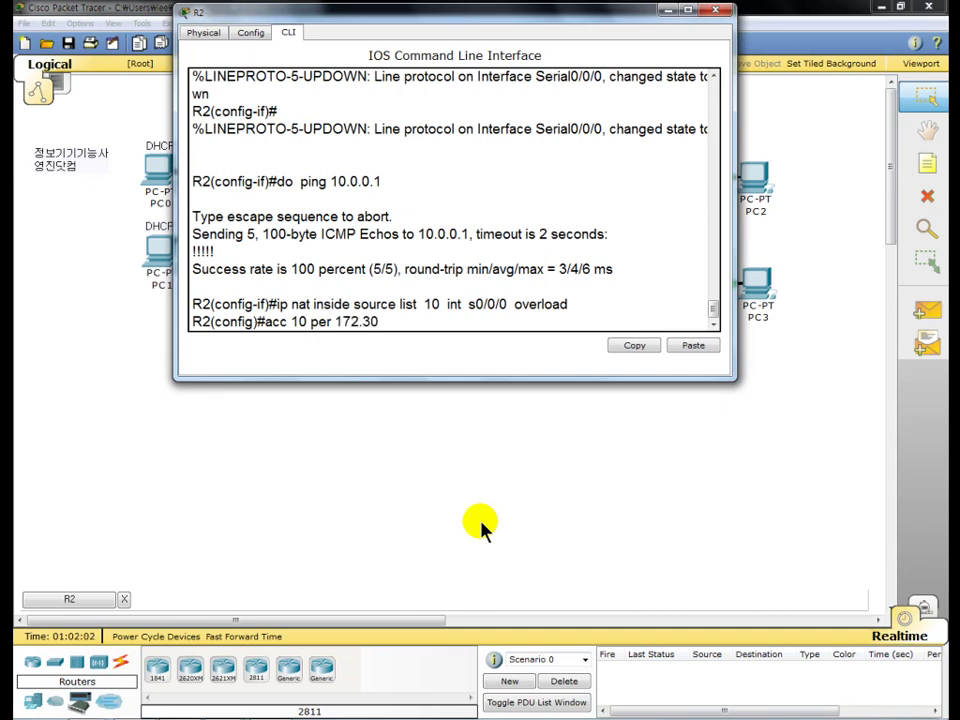
type(".0.1")
key("Return")
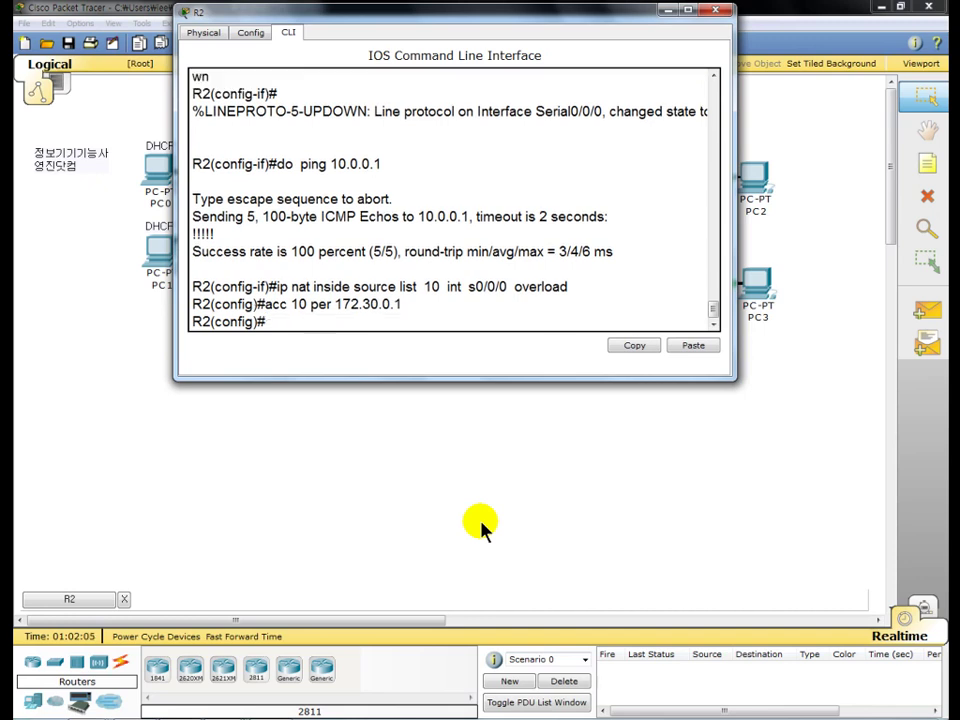
Permit 172.31.0.1 in R2's access list 10 with "acc 10 per 172.31.0.1"
type("acc 10")
key("BackSpace")
key("BackSpace")
key("BackSpace")
type("10 per  1")
key("BackSpace")
type("17")
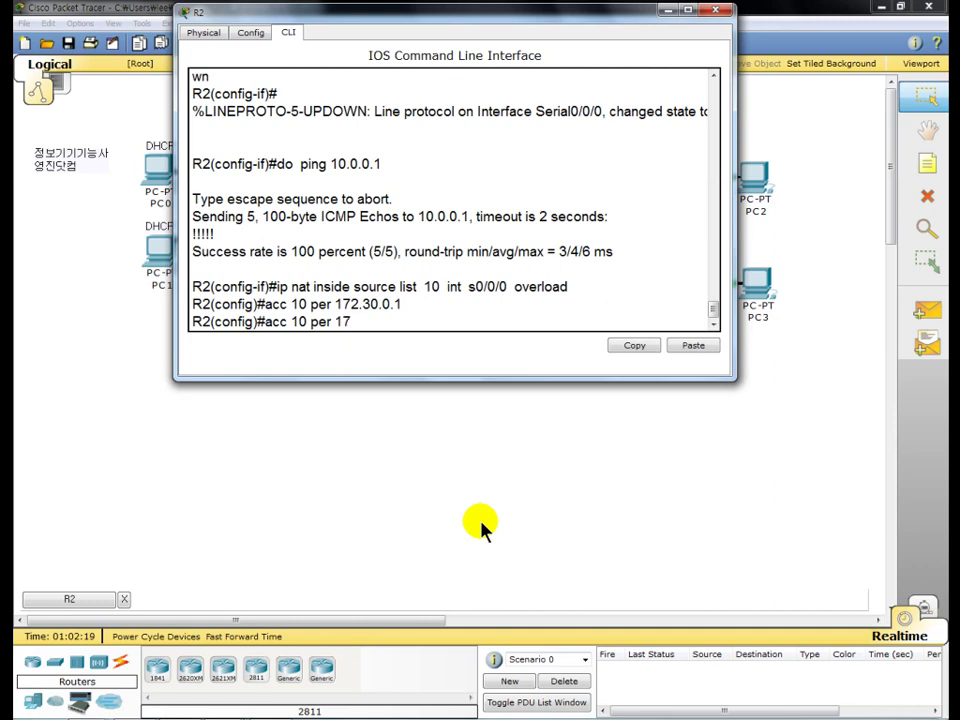
type("2.31.0.1")
key("Return")
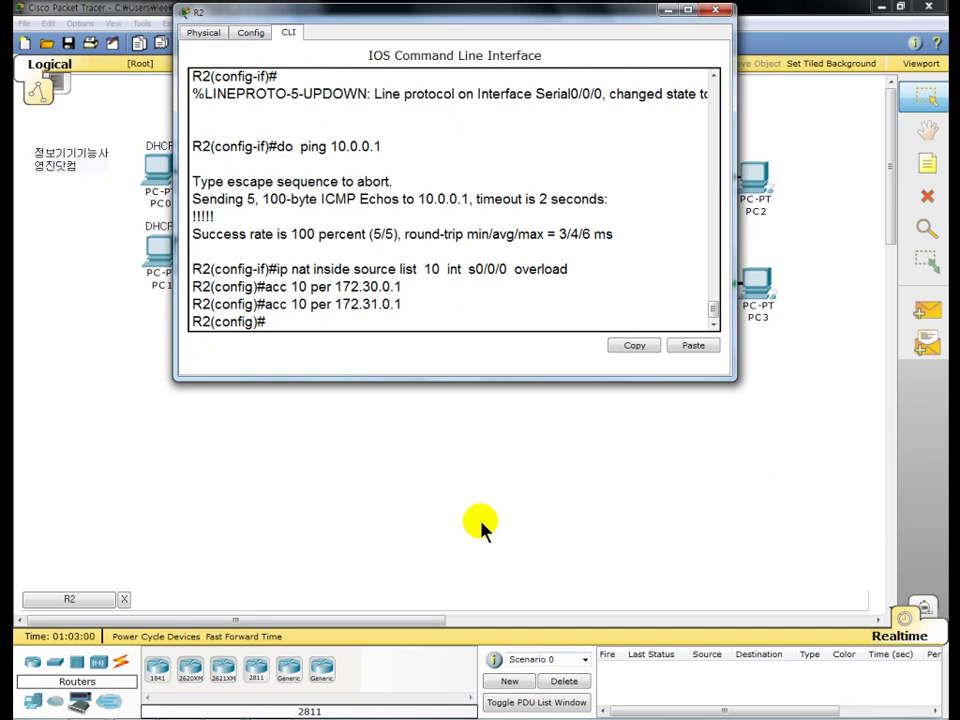
Make R2's subinterfaces f0/0.10 and f0/0.20 NAT inside interfaces with "ip nat in" on each
type("int f0/0.10")
key("Return")
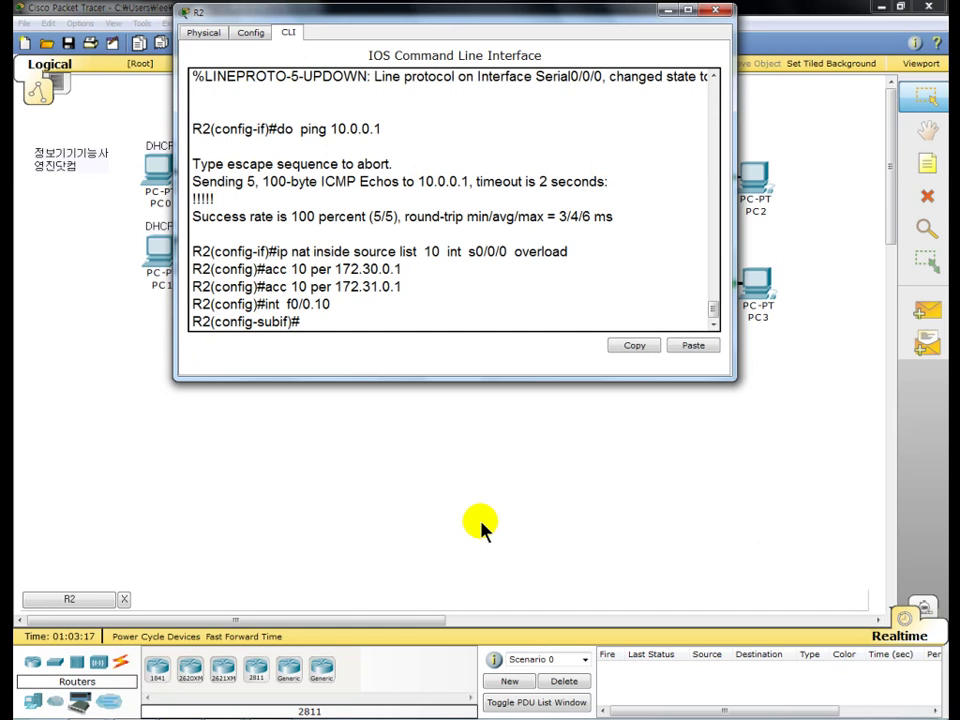
type("ip  nat  in")
key("Return")
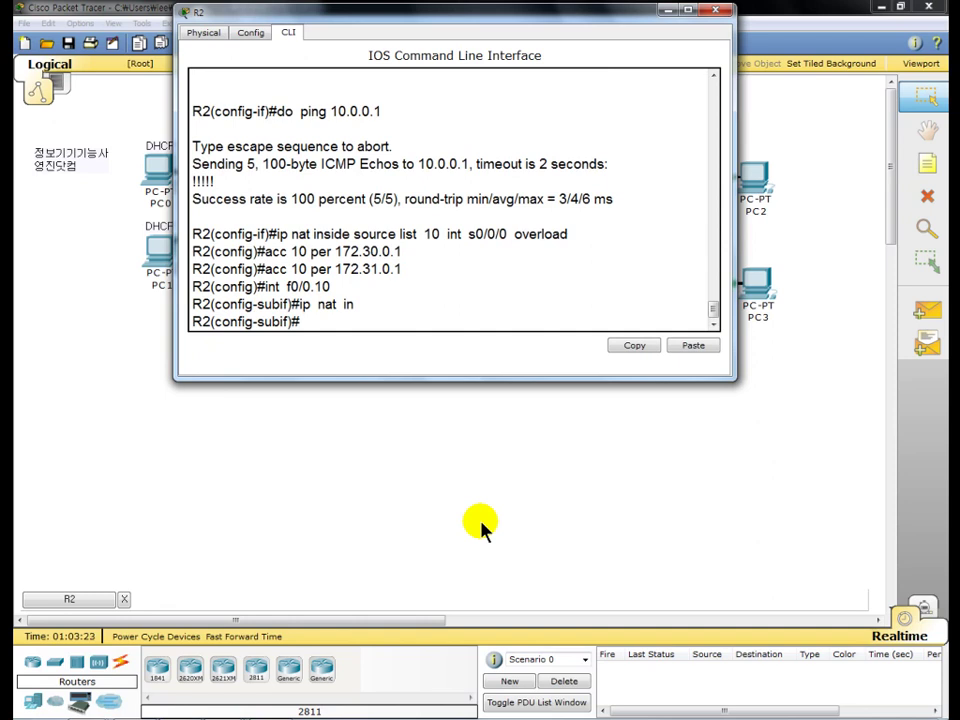
type("int f0/0.20")
key("Return")
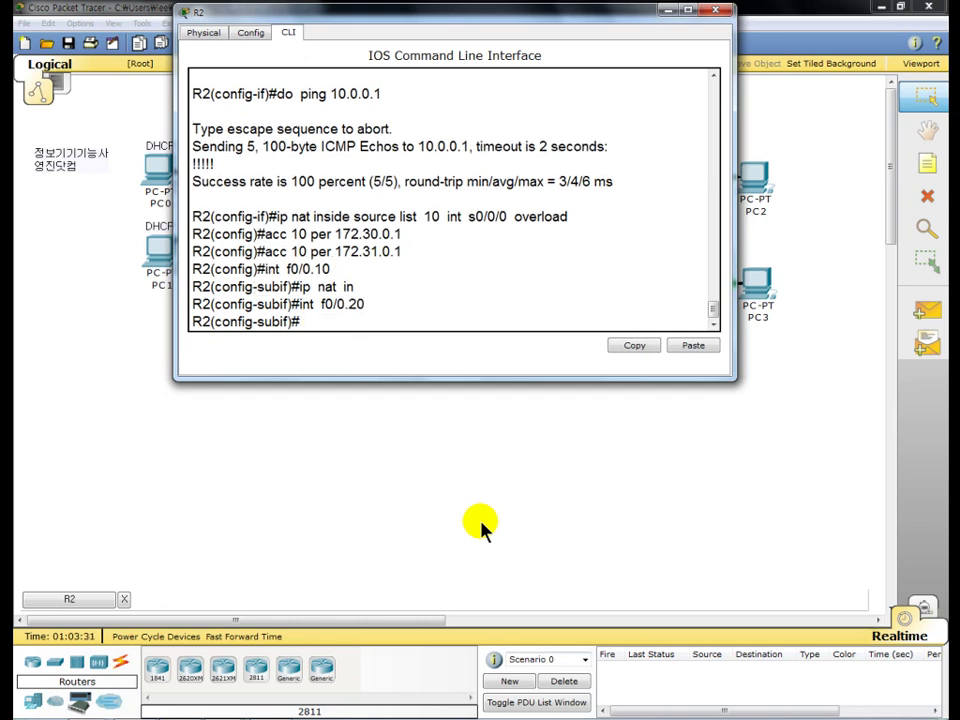
type("ip  nat  in")
key("Return")
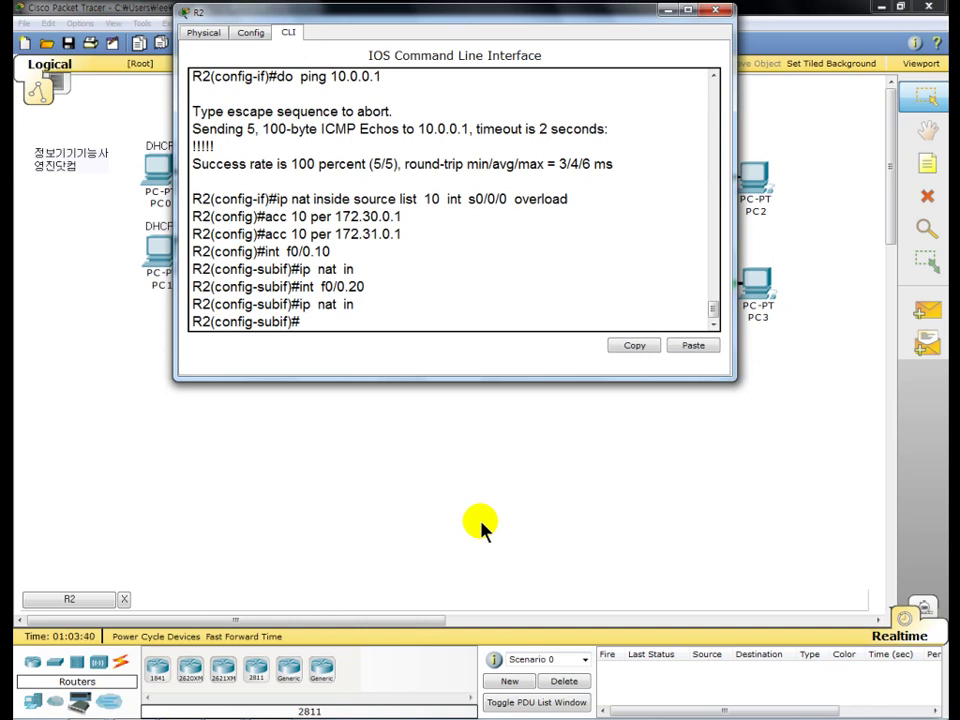
Make R2's s0/0/0 the NAT outside interface with "ip nat out" and close R2's window
type("int  s0/0/0")
key("Return")
type("i")
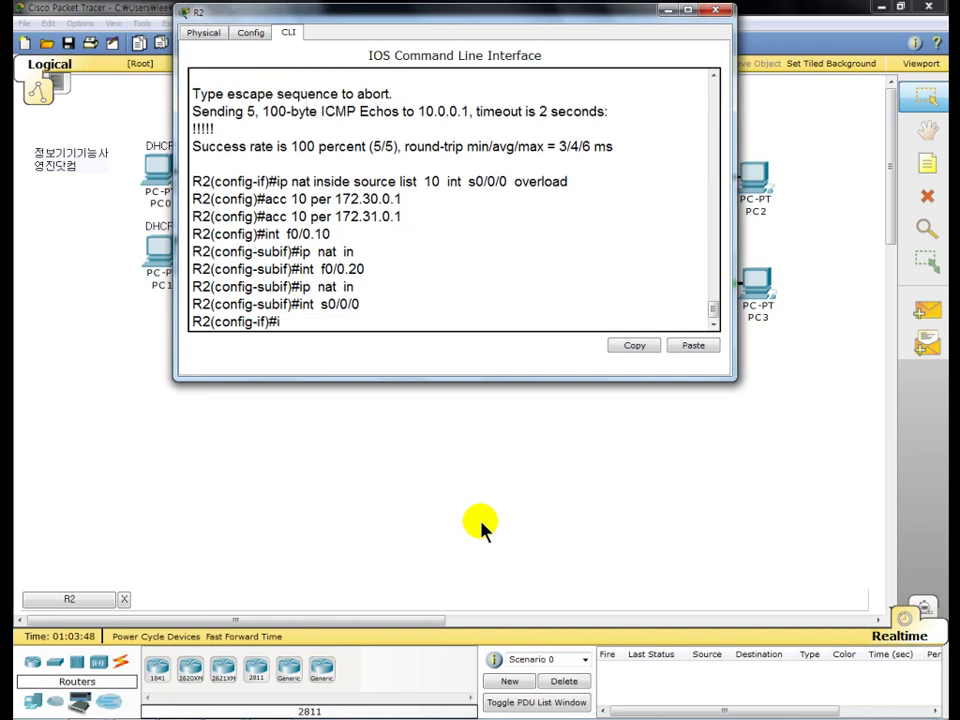
type("p  nat  out")
key("Return")
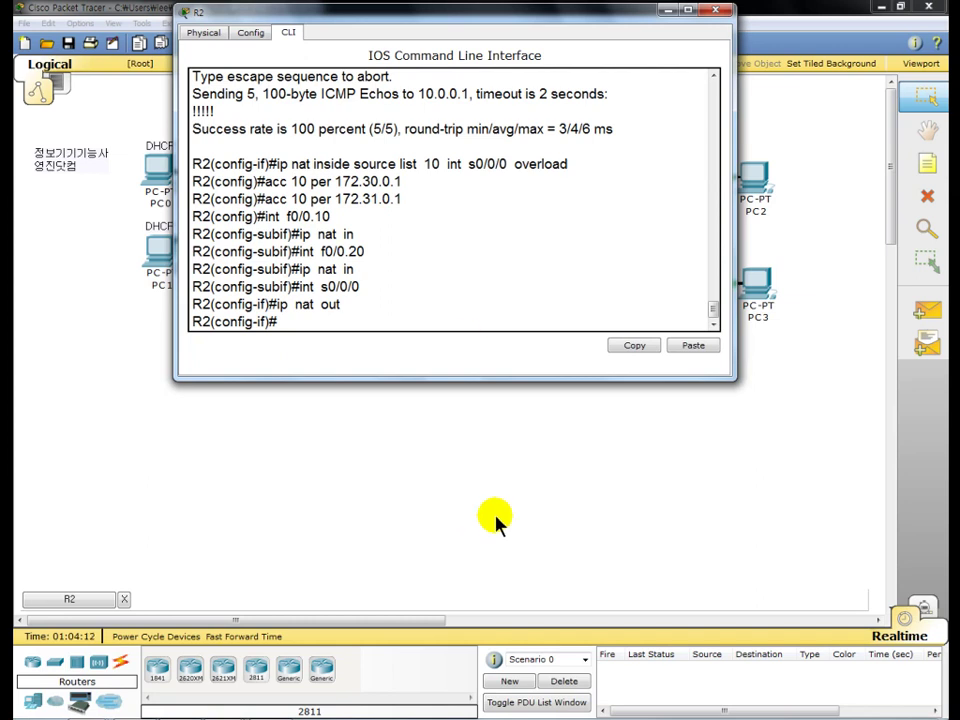
left_click_drag(342, 305, 280, 175)
left_click(280, 175)
left_click(716, 11)
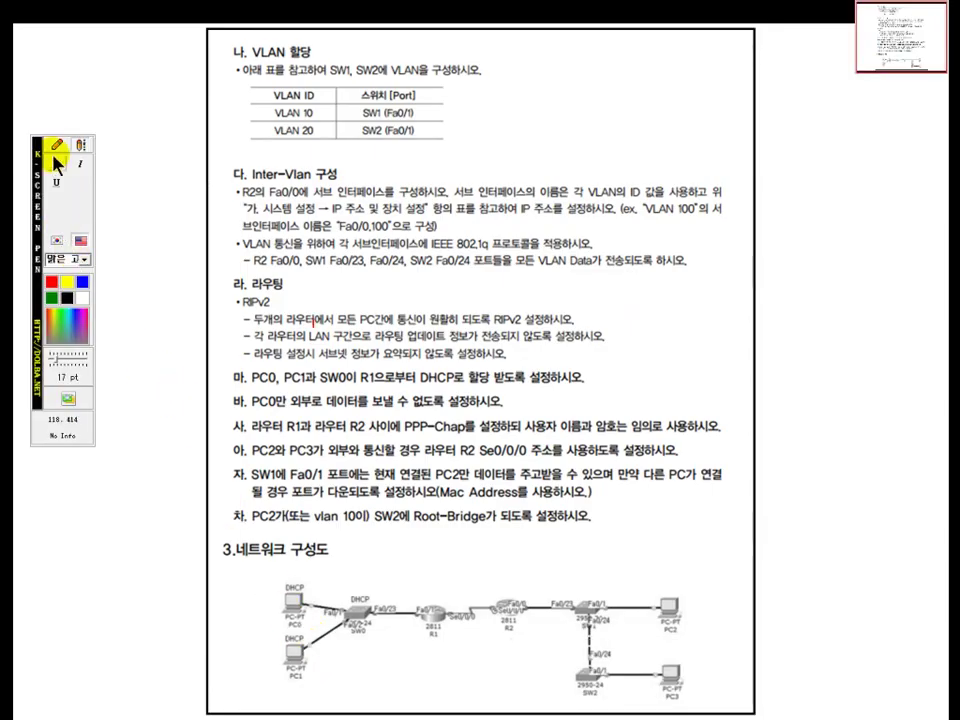
Underline the task requirement for SW1's Fa0/1 port in red pen
left_click(54, 143)
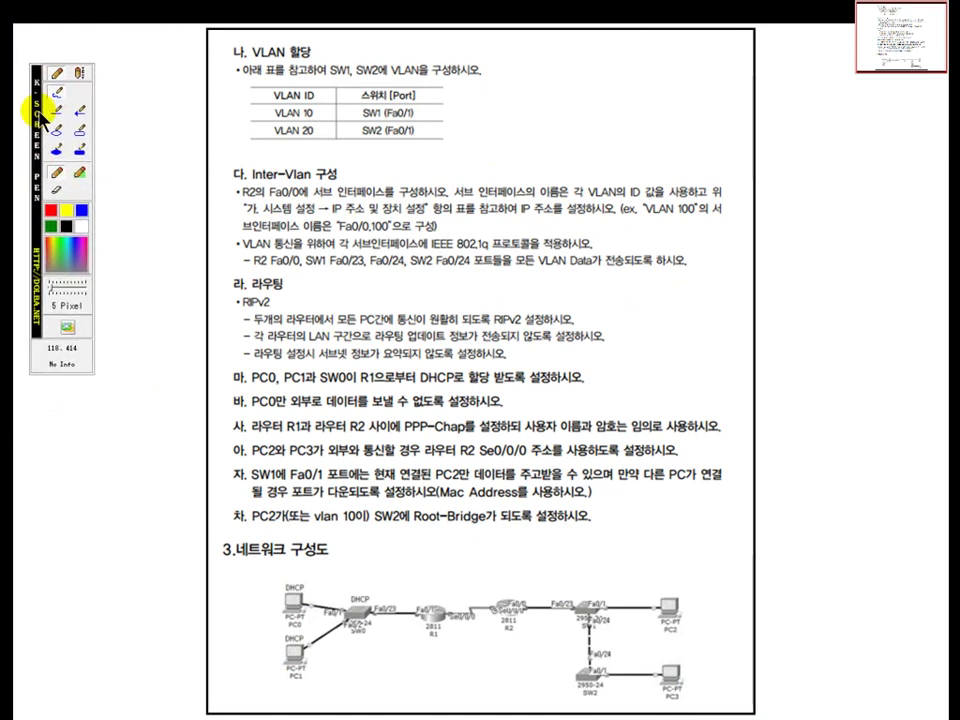
left_click_drag(229, 488, 243, 488)
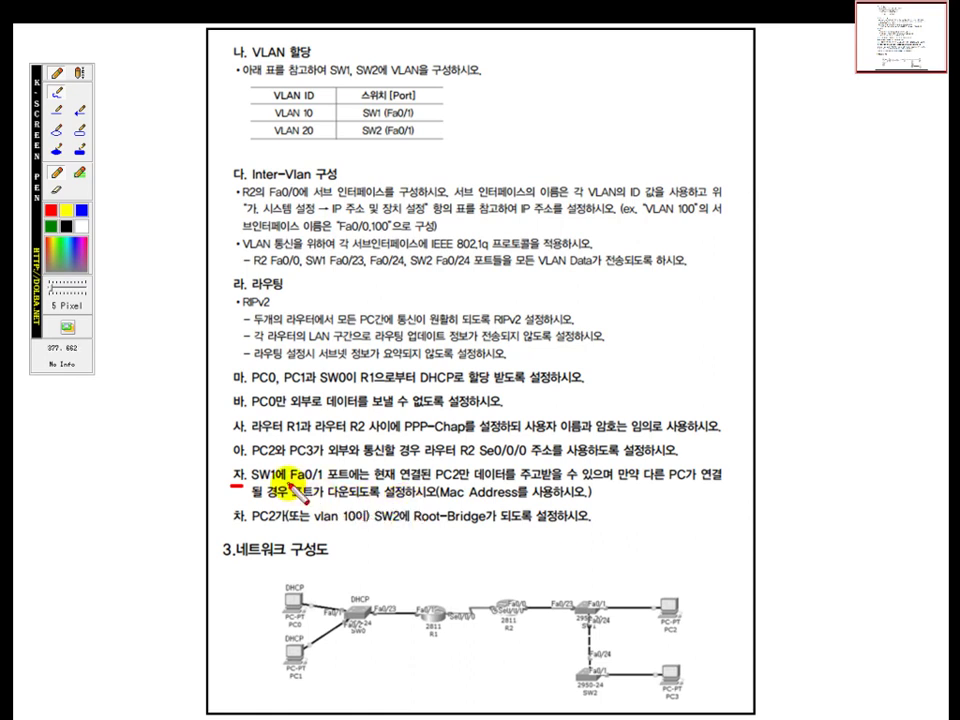
left_click_drag(276, 486, 372, 487)
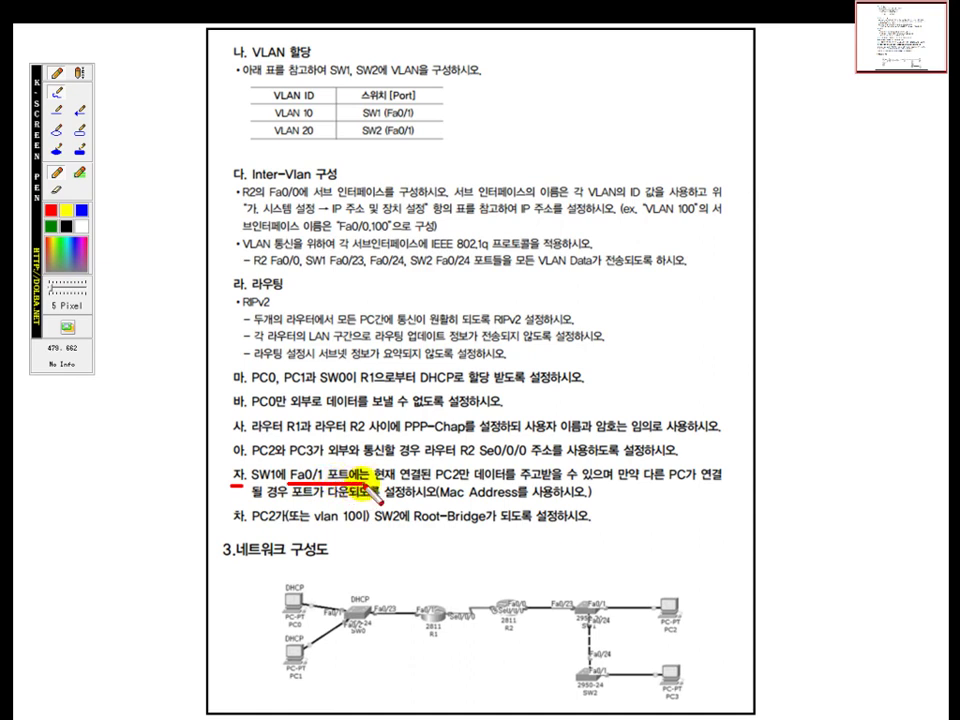